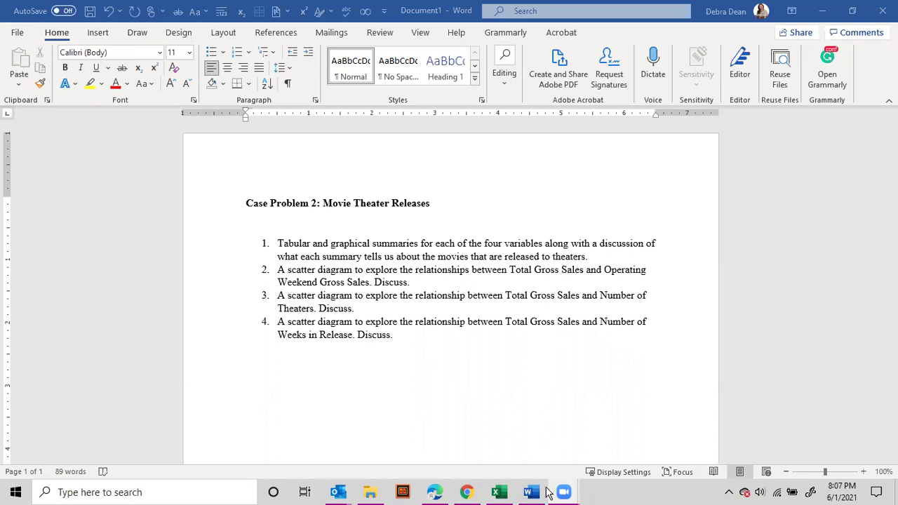
# Switch to the Movies2016 workbook in Excel and review the movie title heading and the four variable headings on sheet Q1.
pyautogui.click(501, 492)
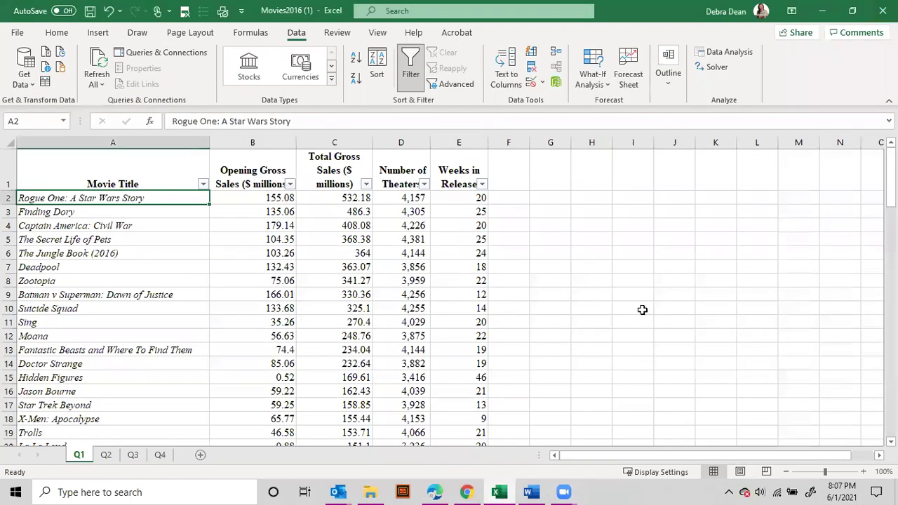
pyautogui.click(73, 176)
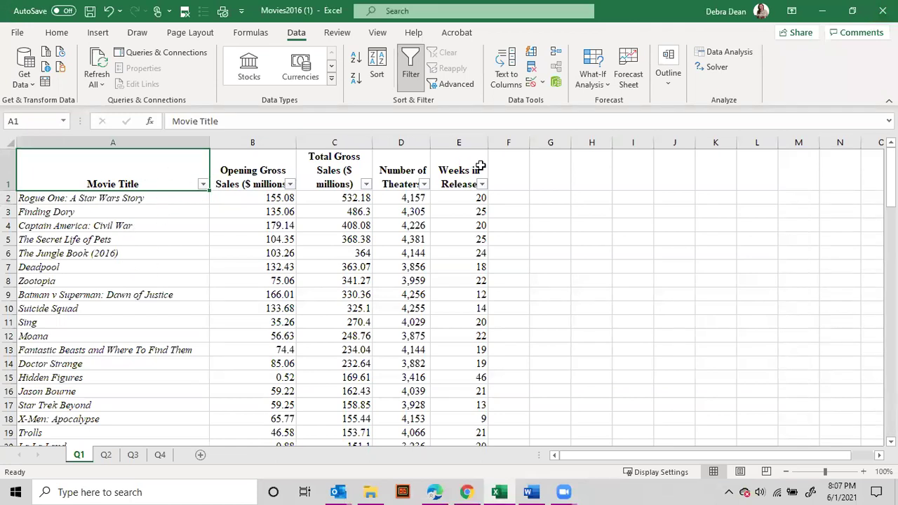
pyautogui.moveTo(480, 167); pyautogui.dragTo(281, 164)
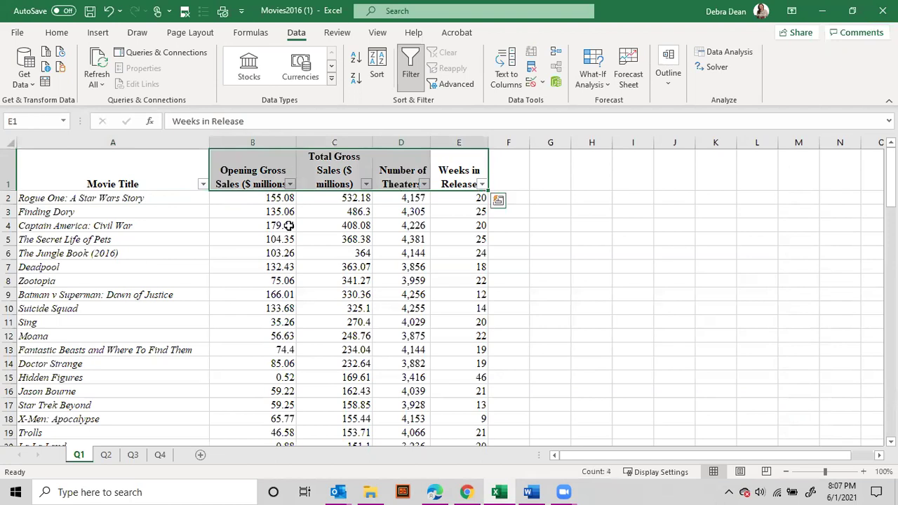
pyautogui.click(251, 296)
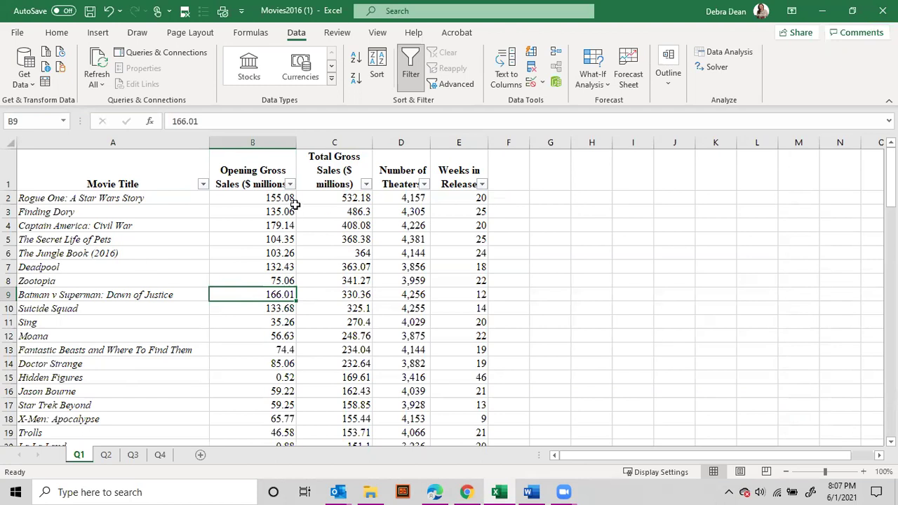
# Remove the filter from header cells A1:E1 and reapply it.
pyautogui.moveTo(169, 172); pyautogui.dragTo(466, 172)
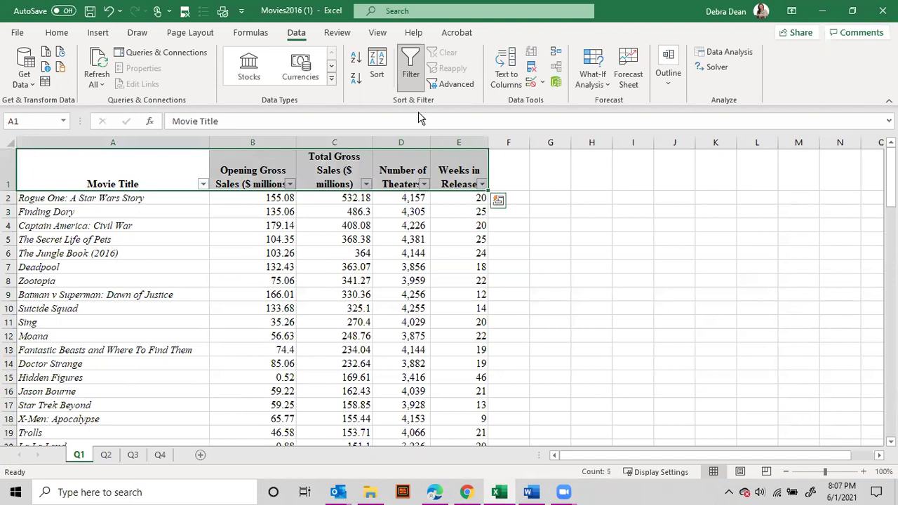
pyautogui.click(411, 63)
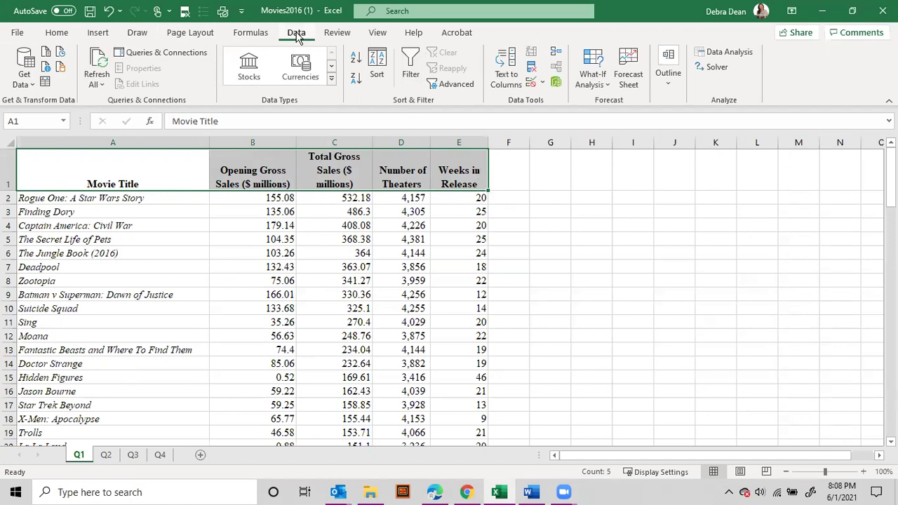
pyautogui.click(414, 61)
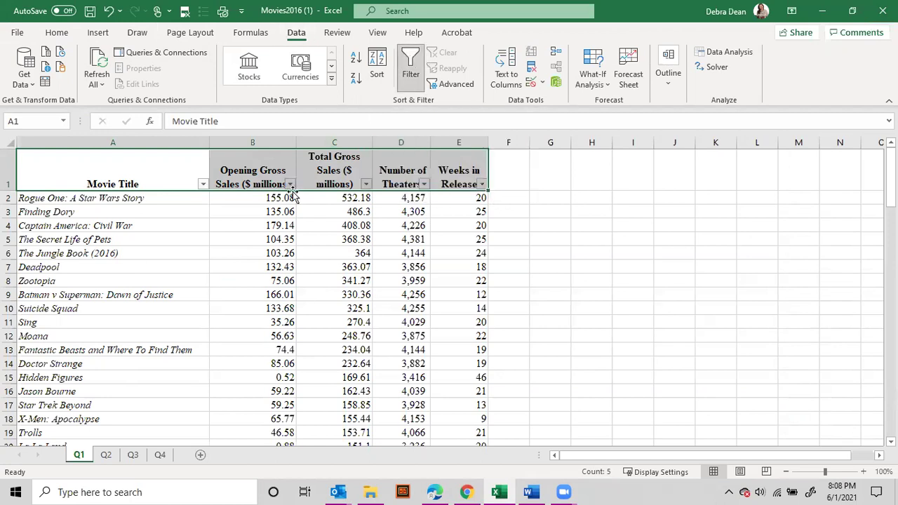
pyautogui.click(202, 236)
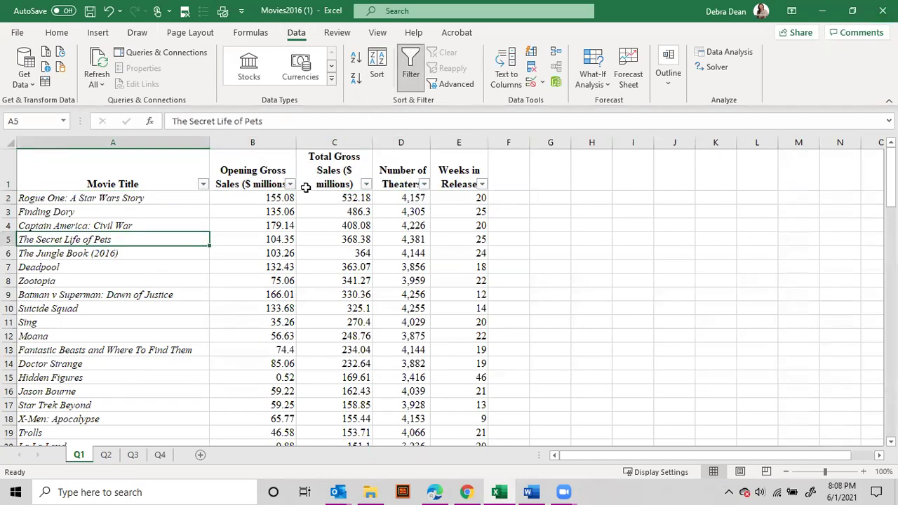
# Examine the smallest and largest values in the Opening Gross Sales and Total Gross Sales filter lists without applying a filter.
pyautogui.click(290, 184)
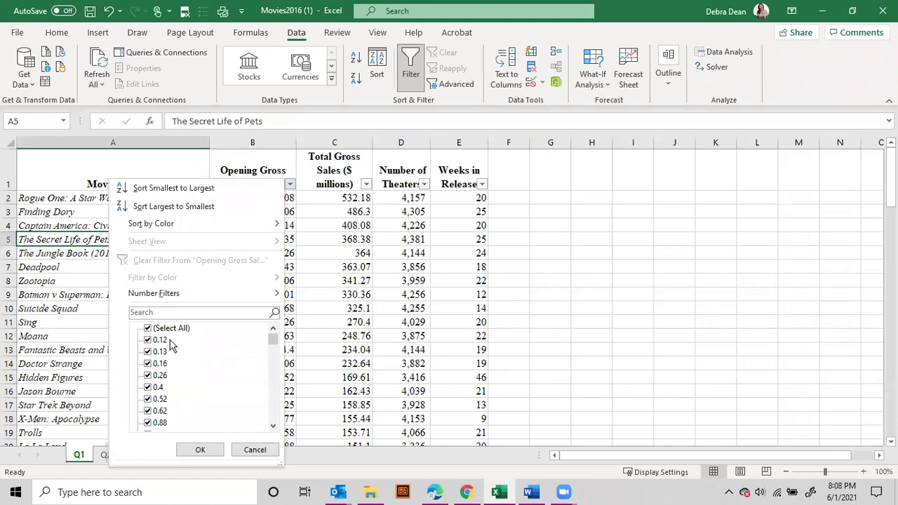
pyautogui.moveTo(273, 340); pyautogui.dragTo(273, 415)
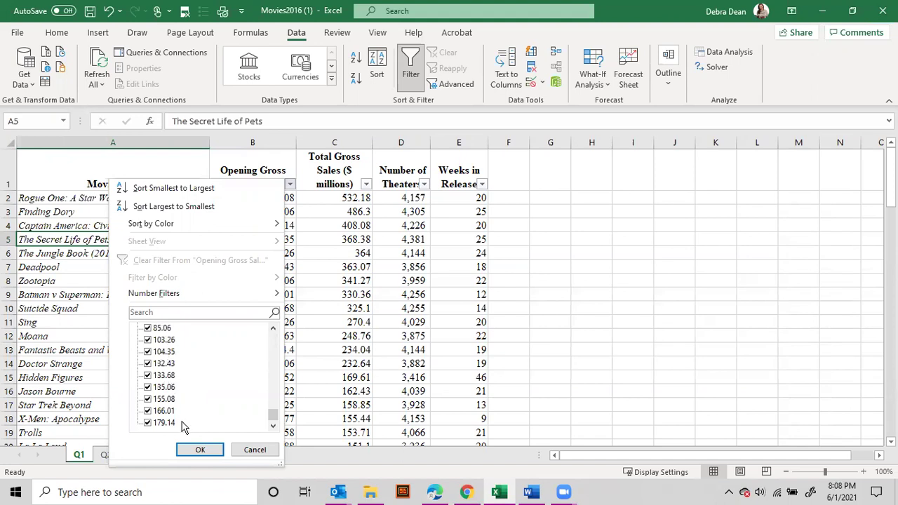
pyautogui.click(255, 449)
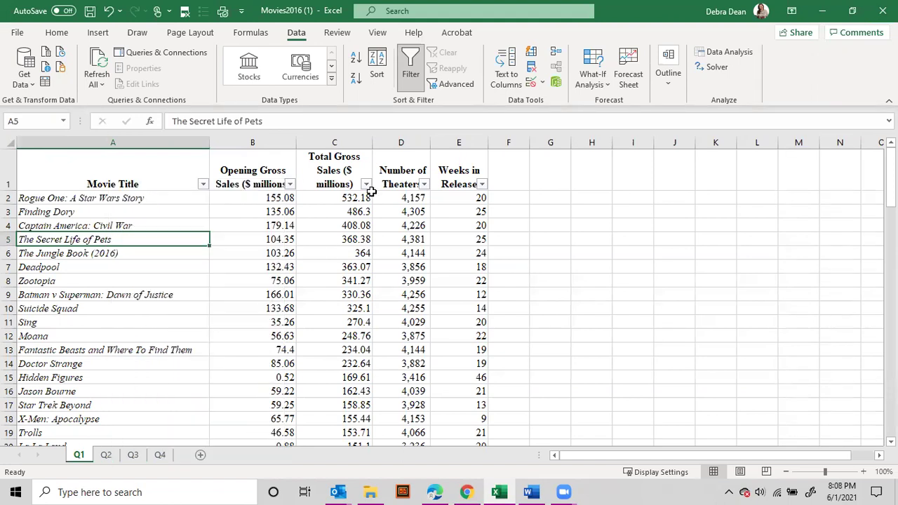
pyautogui.click(366, 184)
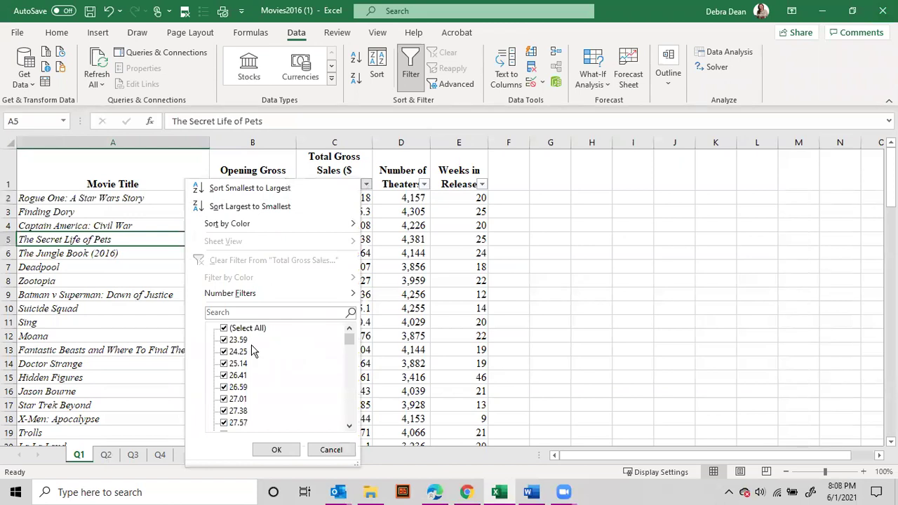
pyautogui.scroll(-10, 299, 391)
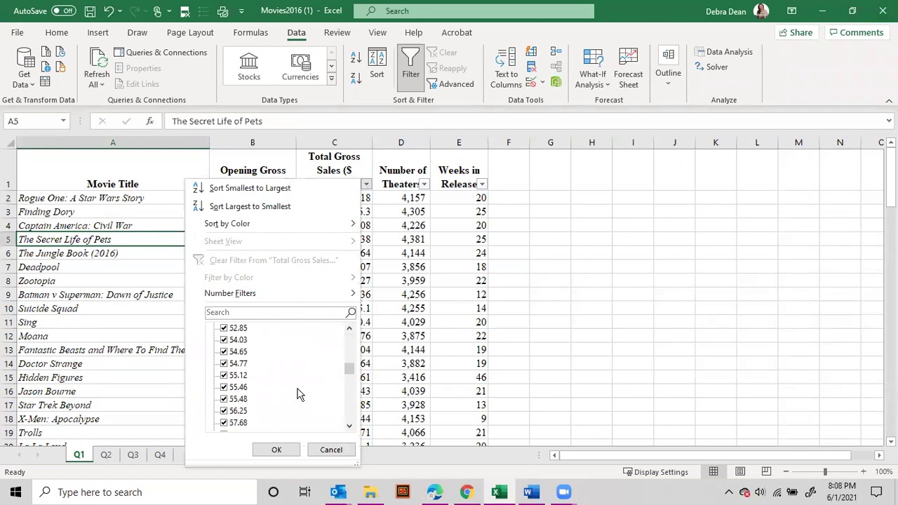
pyautogui.moveTo(349, 376); pyautogui.dragTo(350, 417)
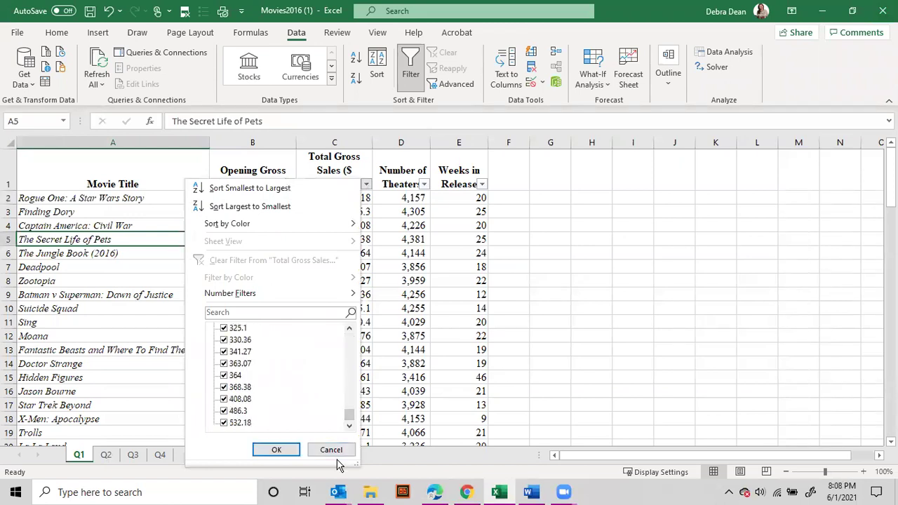
pyautogui.click(334, 451)
# Examine the values listed in the Number of Theaters and Weeks in Release filters, leaving all values included.
pyautogui.click(423, 184)
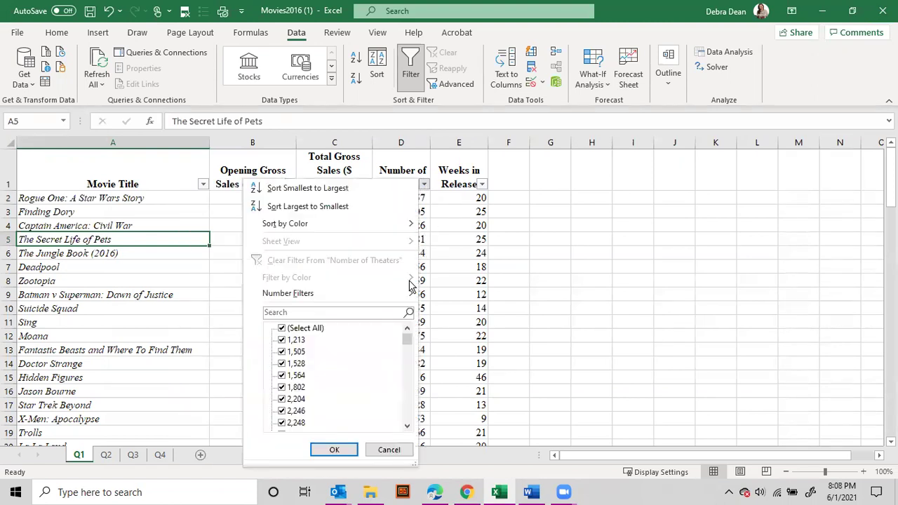
pyautogui.moveTo(405, 339); pyautogui.dragTo(414, 432)
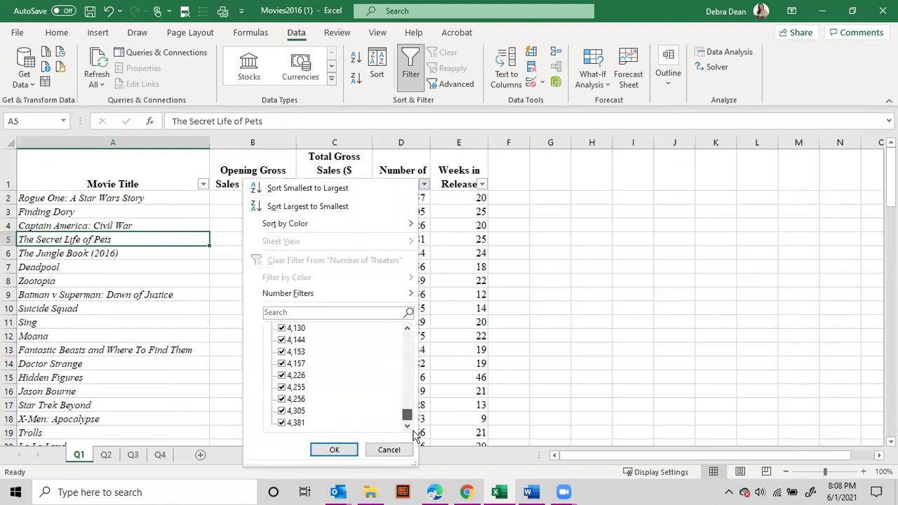
pyautogui.click(386, 450)
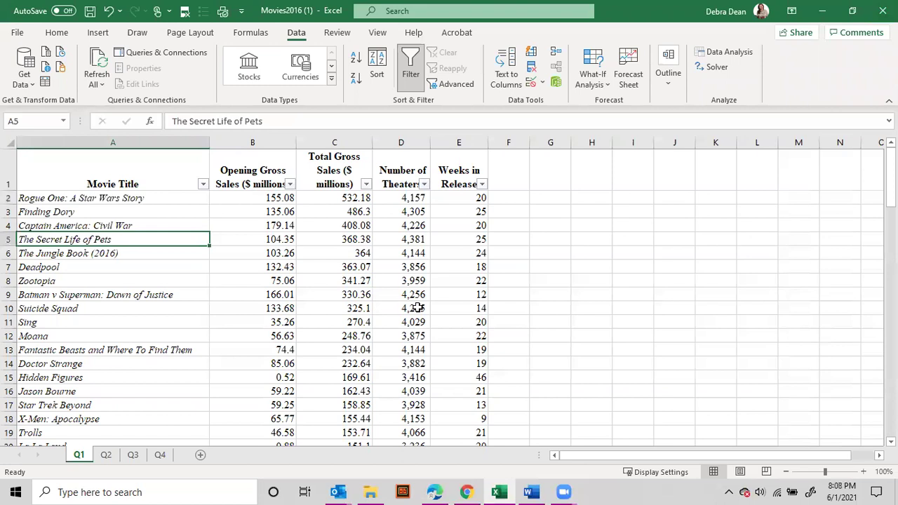
pyautogui.click(482, 184)
pyautogui.moveTo(465, 343); pyautogui.dragTo(471, 327)
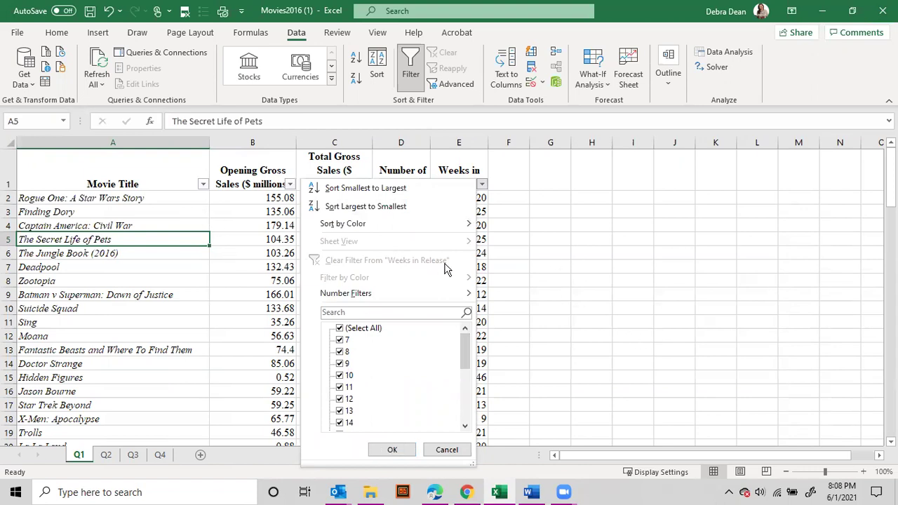
pyautogui.click(393, 450)
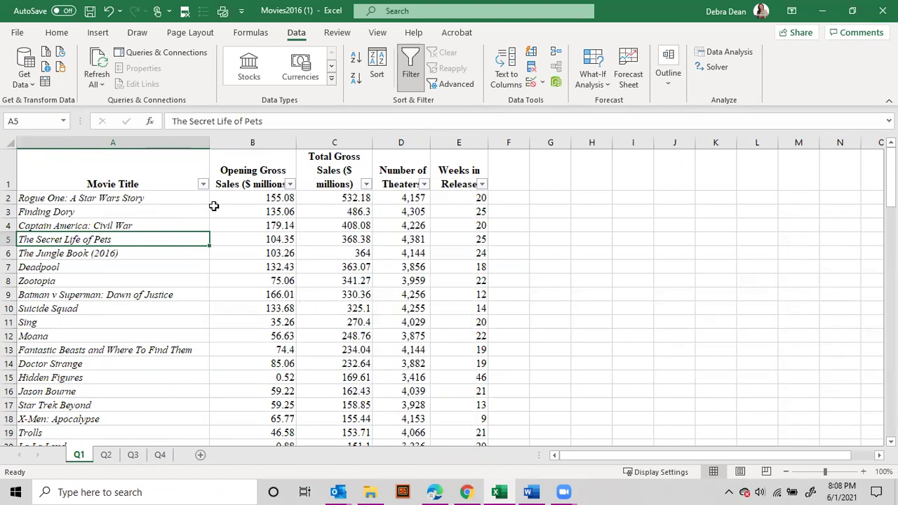
# Select all movie titles in A2:A101 to check how many there are, and return to cell A1.
pyautogui.click(157, 200)
pyautogui.hotkey('ctrl', 'shift', 'Down')
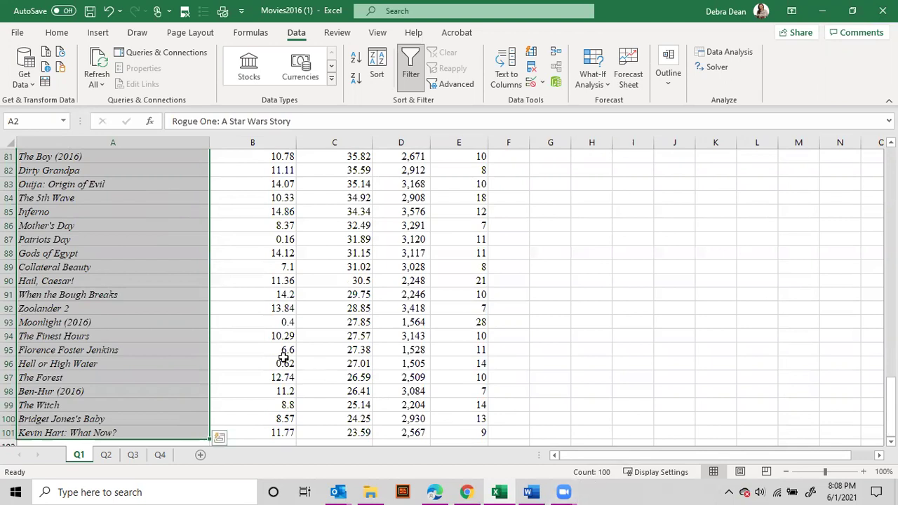
pyautogui.click(196, 270)
pyautogui.hotkey('ctrl', 'Home')
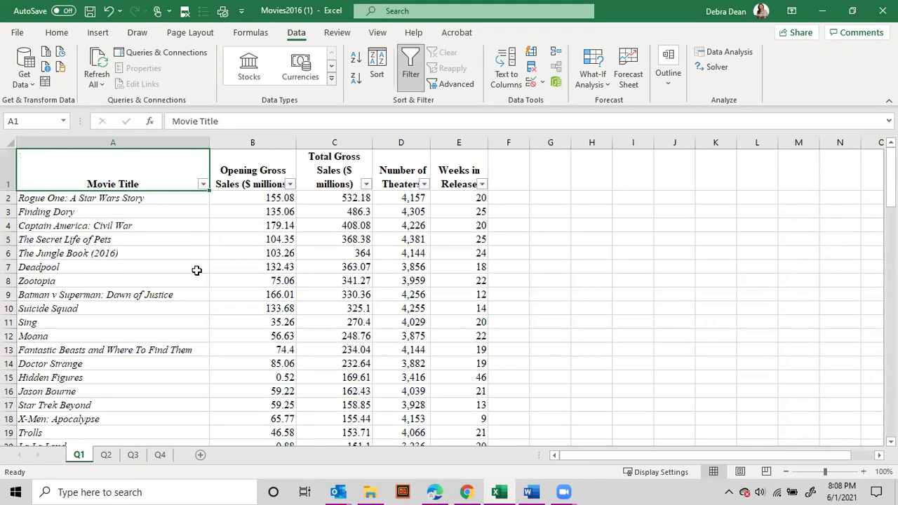
pyautogui.press('Down')
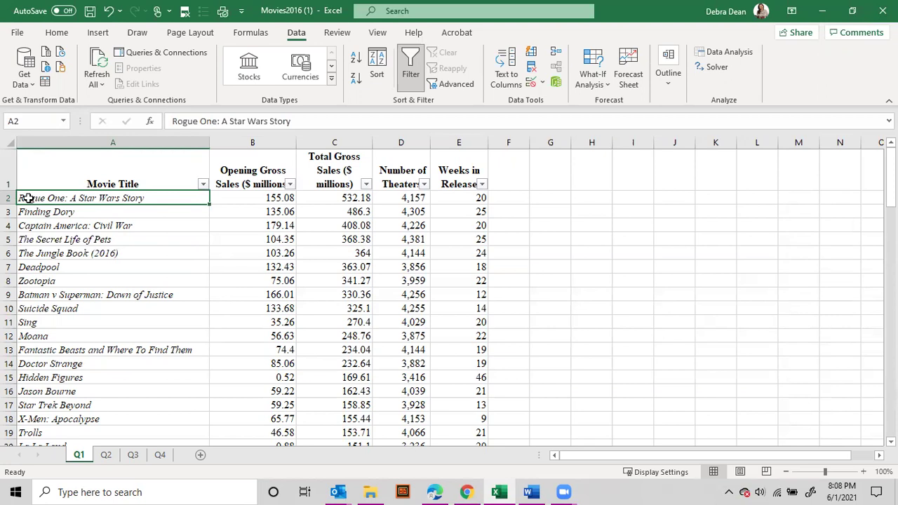
pyautogui.hotkey('ctrl', 'shift', 'Down')
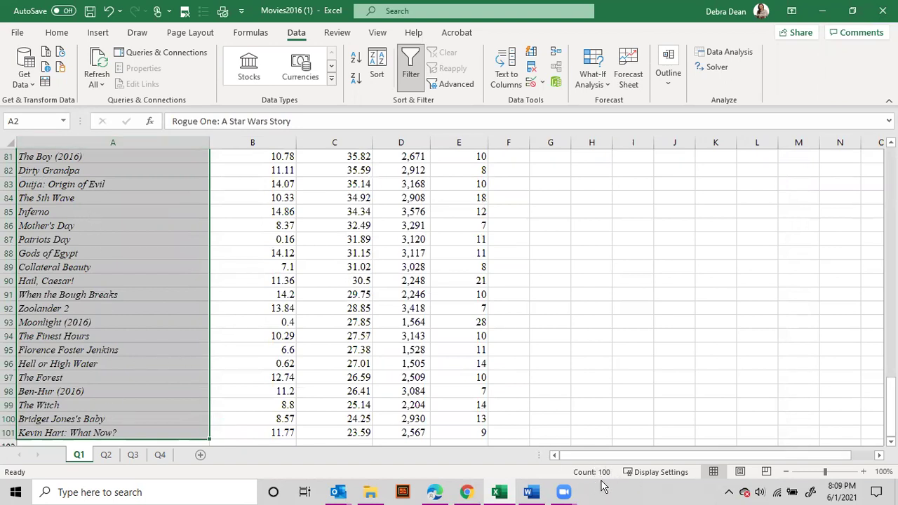
pyautogui.click(158, 378)
pyautogui.scroll(11, 150, 347)
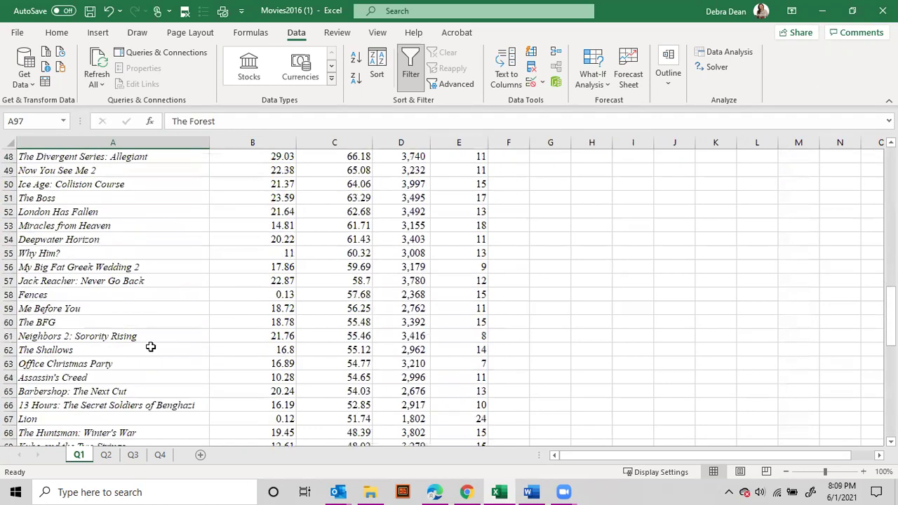
pyautogui.hotkey('ctrl', 'Home')
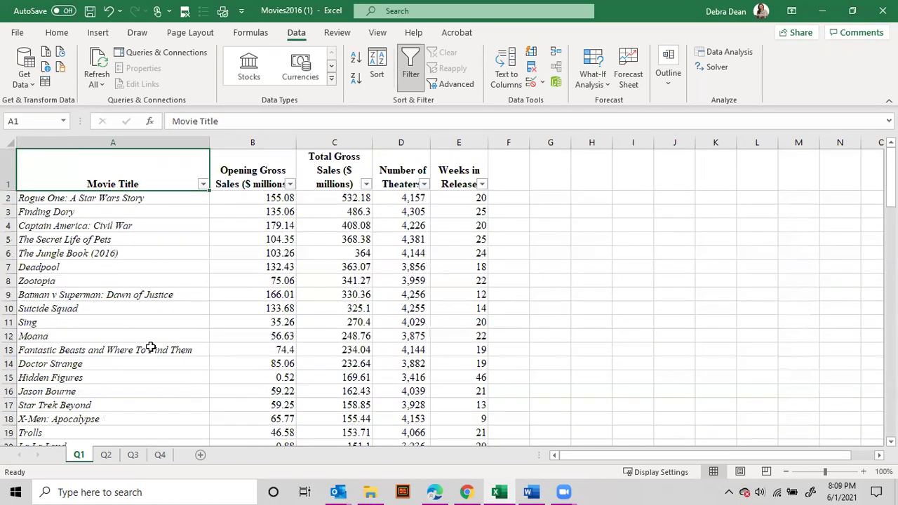
# Jump from the top of the Movie Title column to its last filled row to inspect the data's extent, and return to A1.
pyautogui.hotkey('ctrl', 'Down')
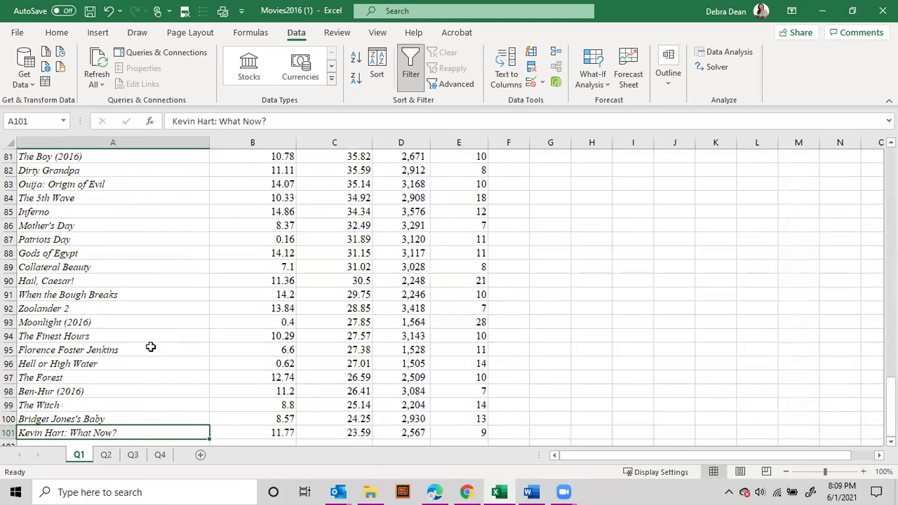
pyautogui.scroll(-1, 150, 346)
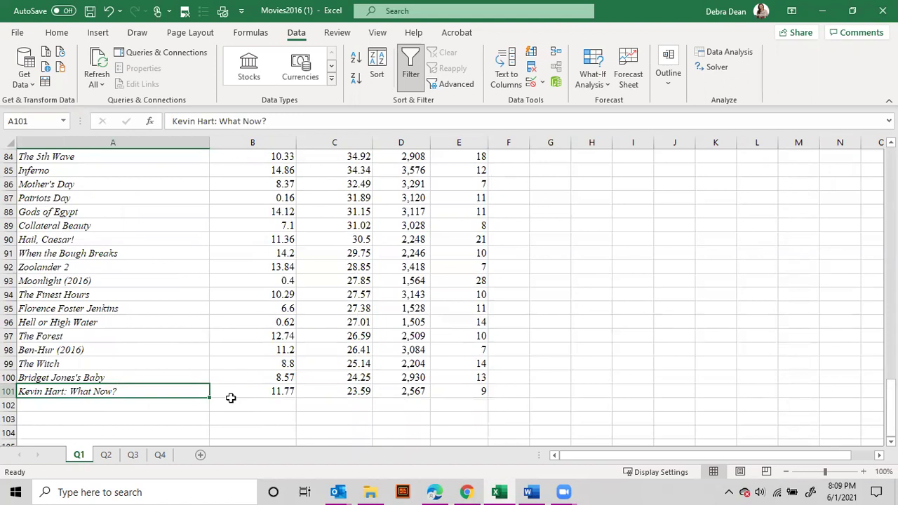
pyautogui.hotkey('ctrl', 'Up')
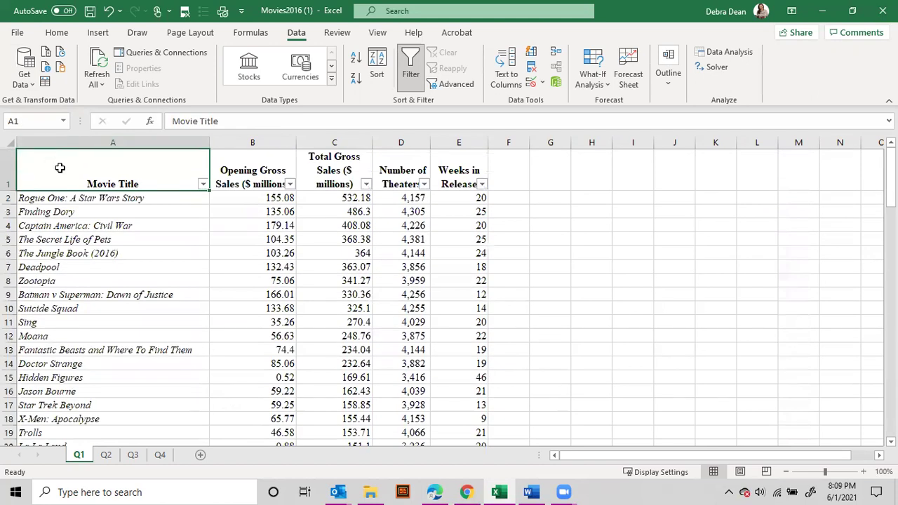
pyautogui.click(67, 201)
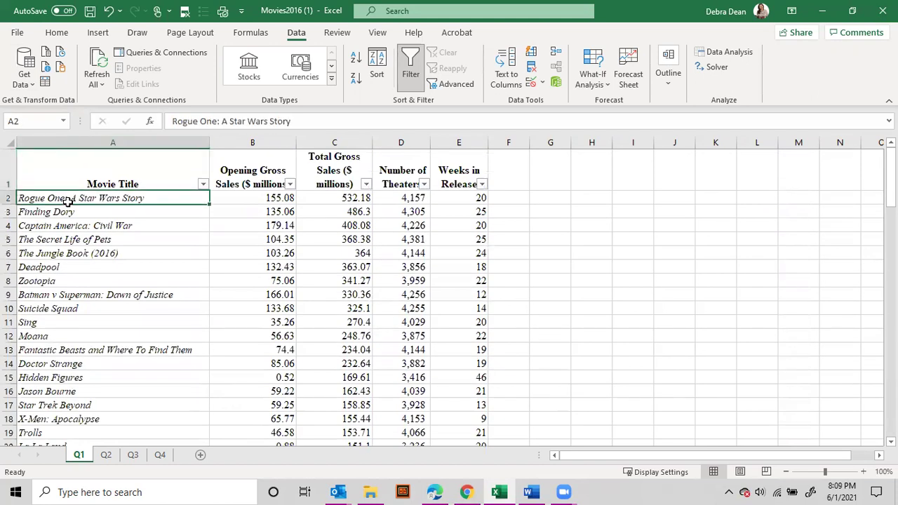
pyautogui.hotkey('ctrl', 'Down')
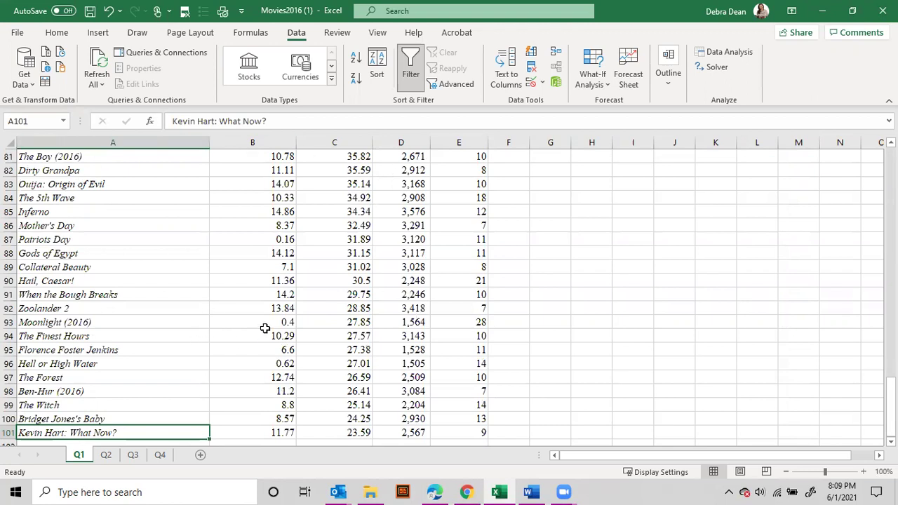
pyautogui.scroll(10, 267, 322)
pyautogui.hotkey('ctrl', 'Home')
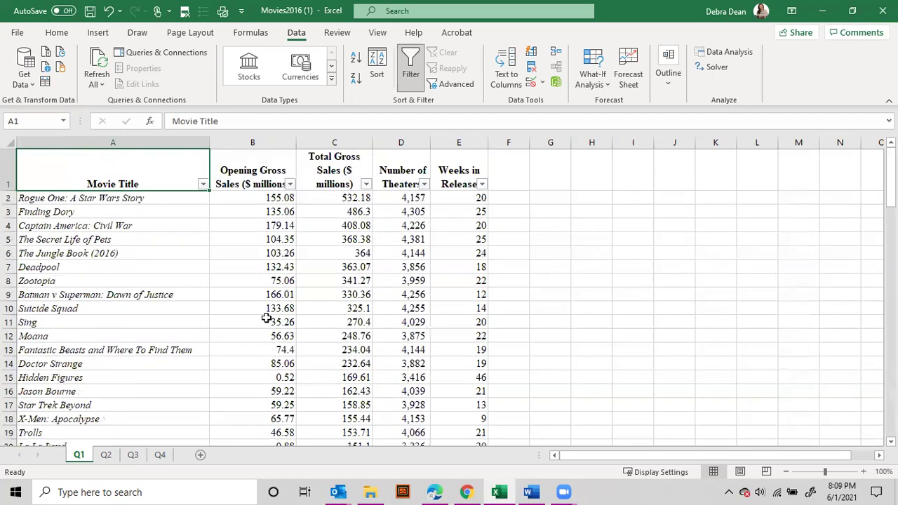
# Examine the lowest and highest entries in the Opening Gross Sales and Total Gross Sales filter lists, leaving both columns unfiltered.
pyautogui.click(290, 185)
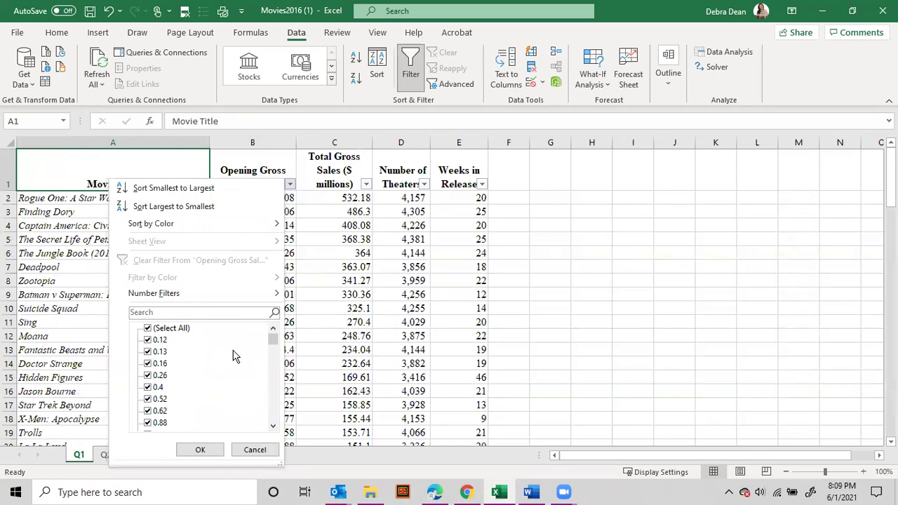
pyautogui.moveTo(273, 339); pyautogui.dragTo(275, 431)
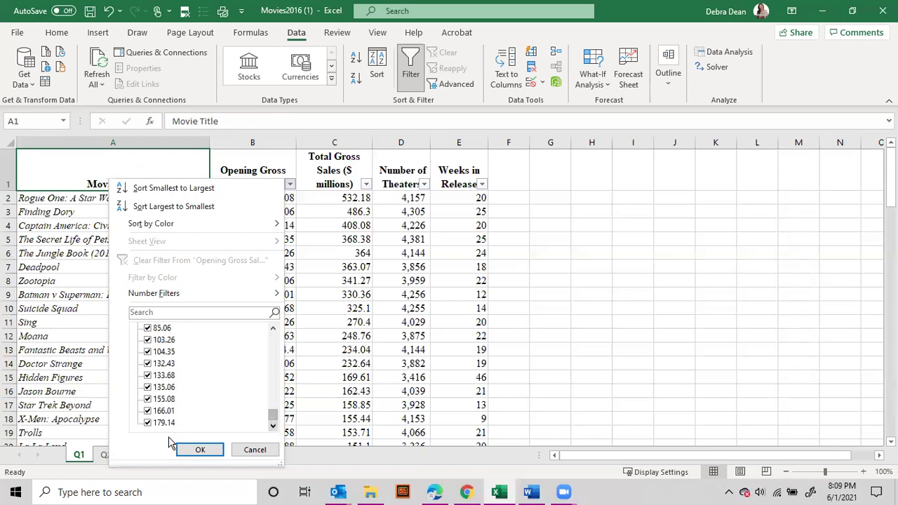
pyautogui.click(257, 450)
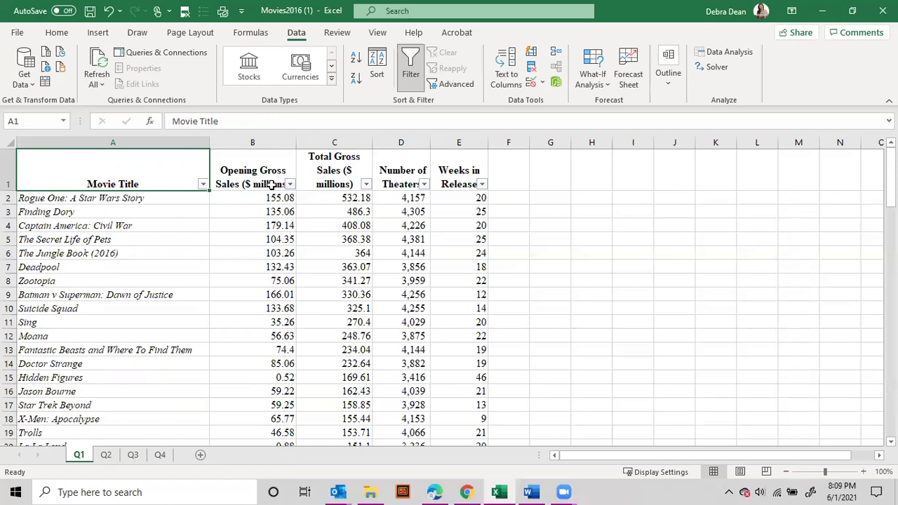
pyautogui.click(336, 181)
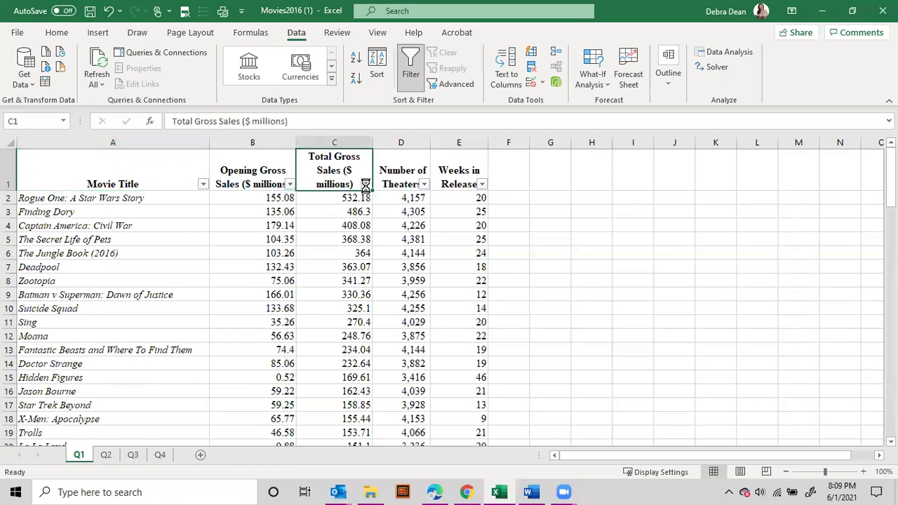
pyautogui.click(366, 184)
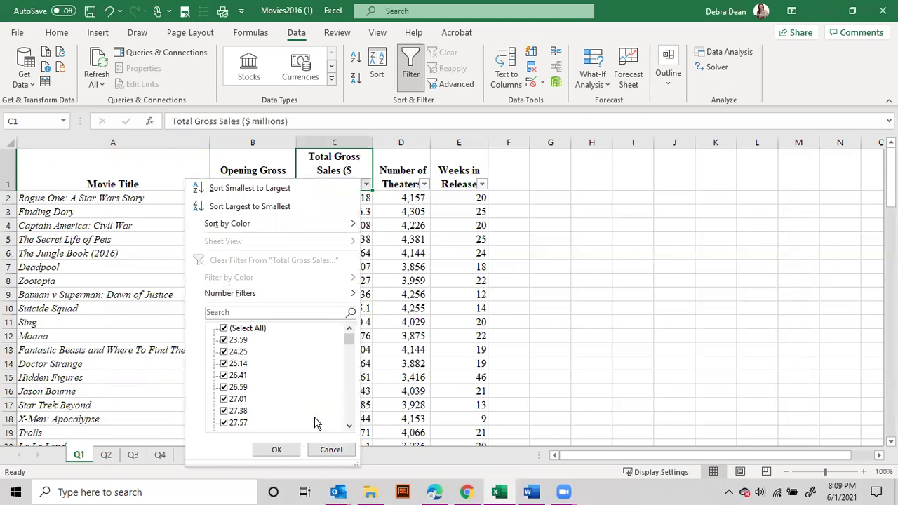
pyautogui.moveTo(349, 339); pyautogui.dragTo(372, 421)
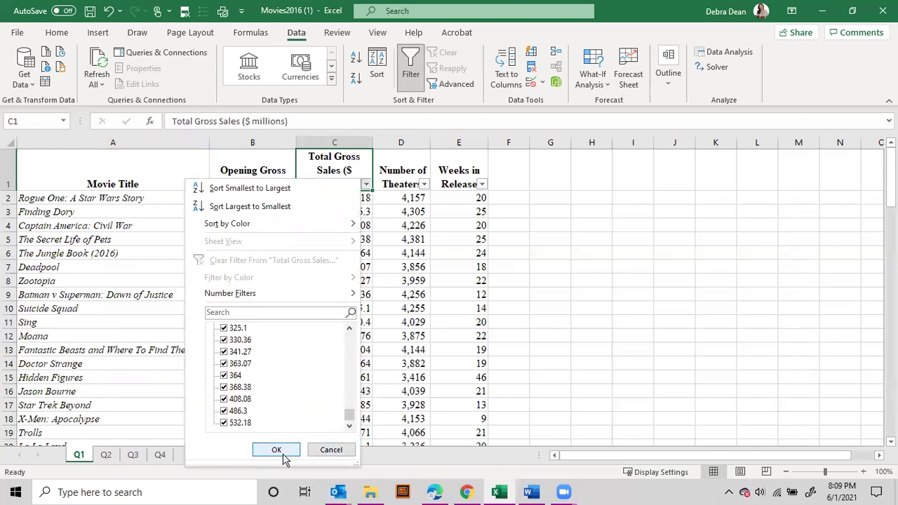
pyautogui.click(331, 450)
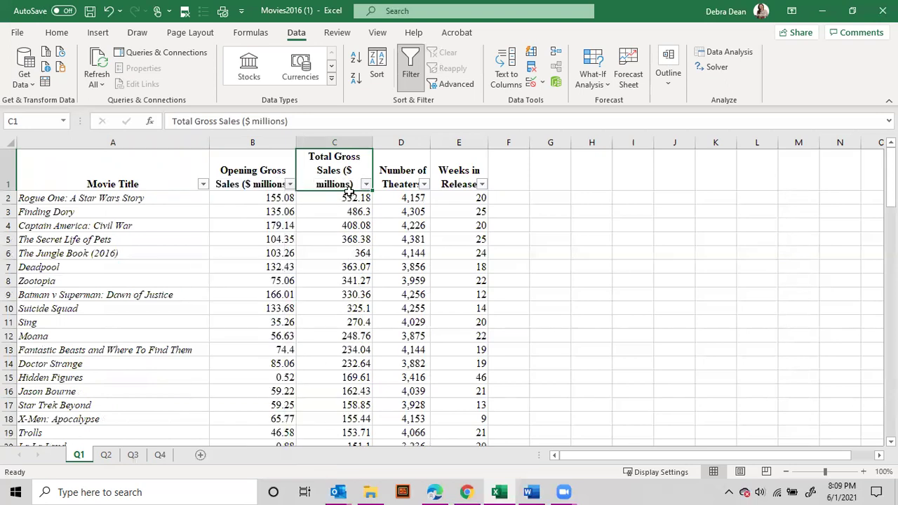
# Examine the lowest and highest entries in the Number of Theaters and Weeks in Release filter lists without filtering.
pyautogui.click(424, 184)
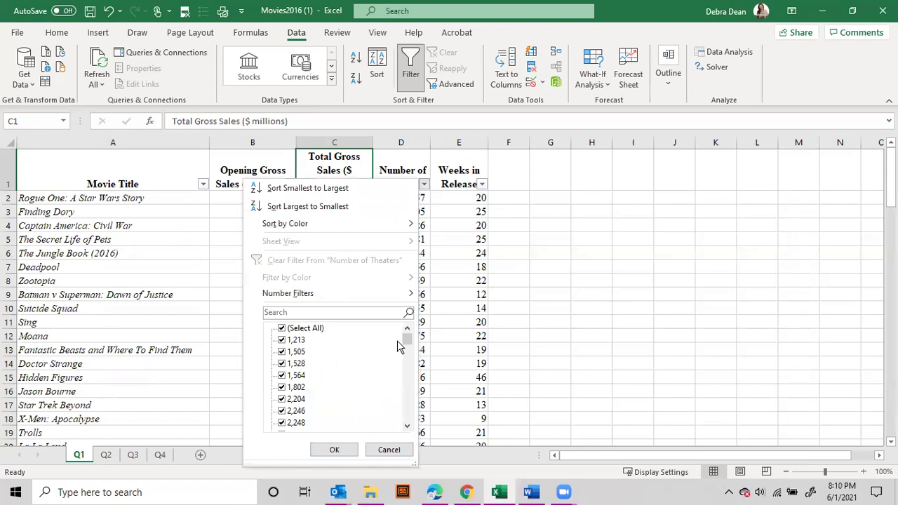
pyautogui.moveTo(411, 344); pyautogui.dragTo(410, 426)
pyautogui.click(410, 426)
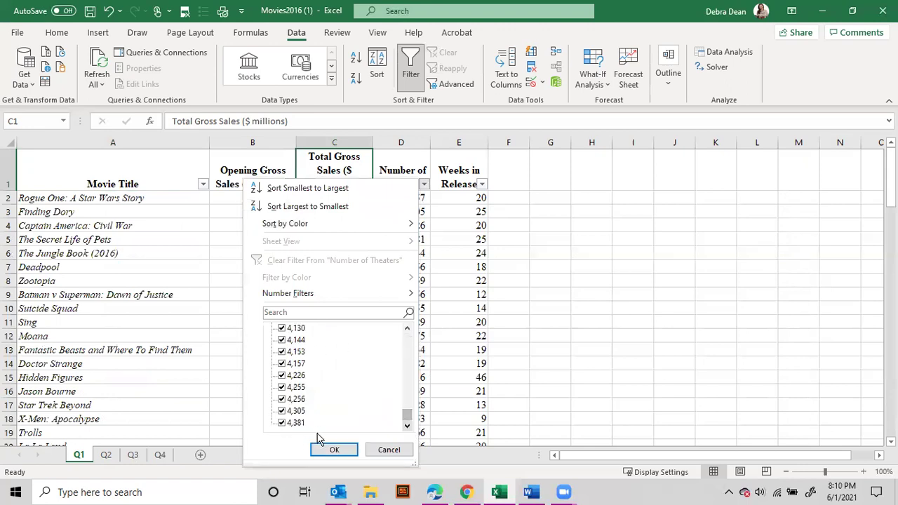
pyautogui.click(389, 449)
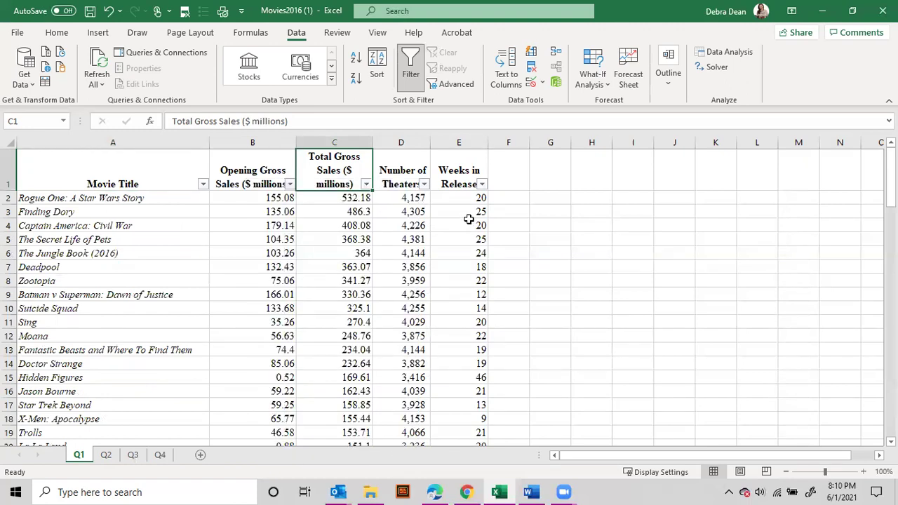
pyautogui.click(483, 185)
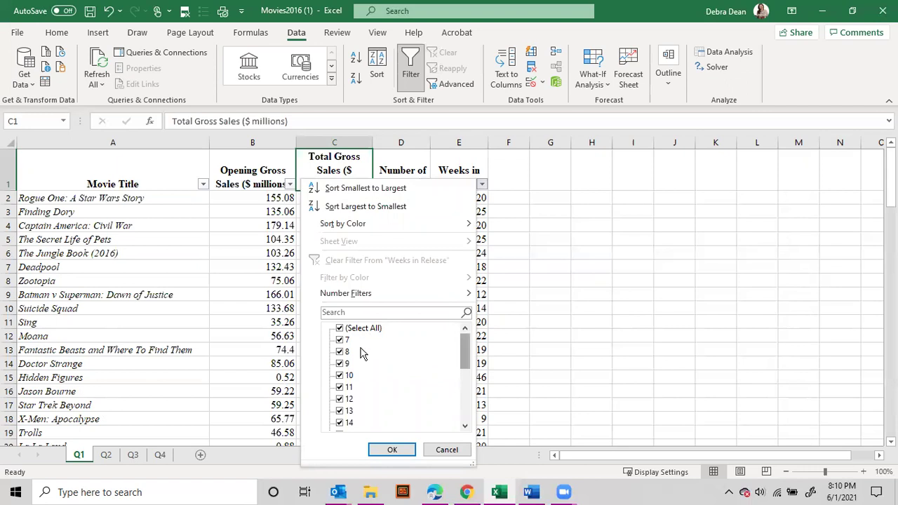
pyautogui.moveTo(462, 354); pyautogui.dragTo(465, 407)
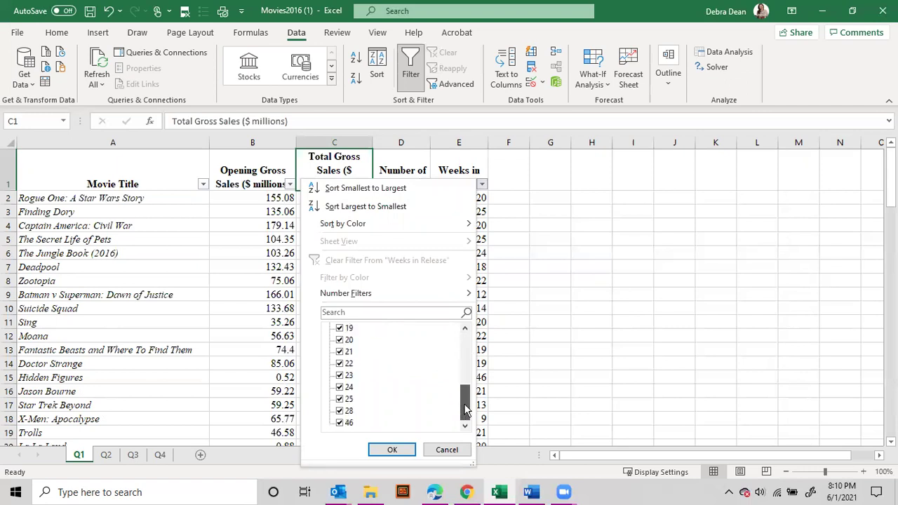
pyautogui.click(447, 449)
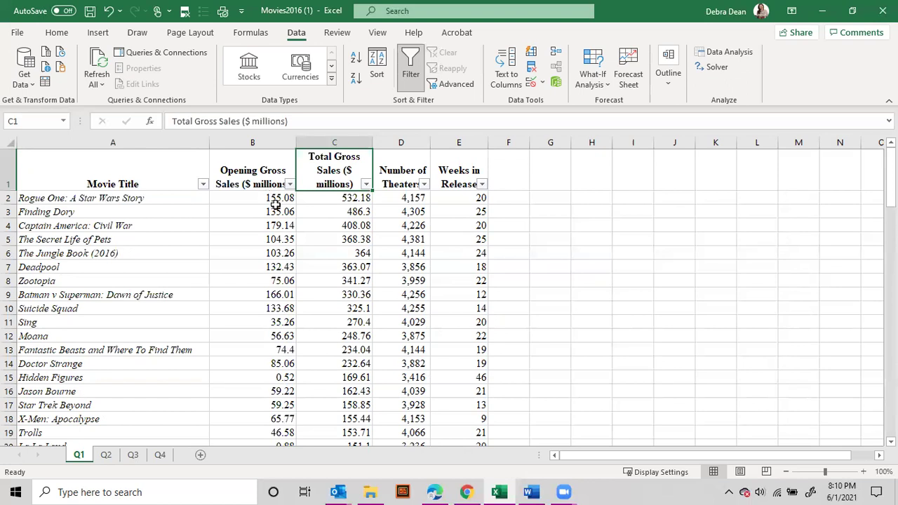
# Select the Opening Gross Sales values in B2:B101 and review which summary statistics the status bar can display.
pyautogui.click(273, 198)
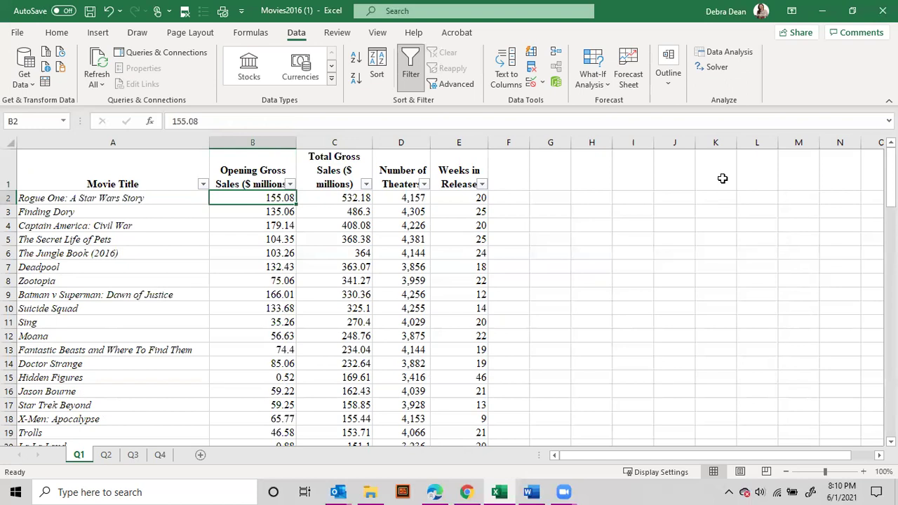
pyautogui.hotkey('ctrl', 'shift', 'Down')
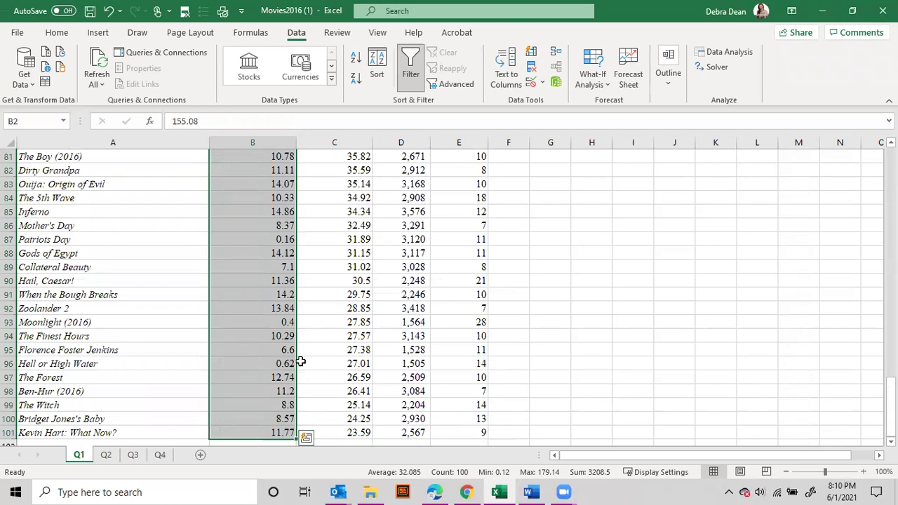
pyautogui.scroll(20, 301, 363)
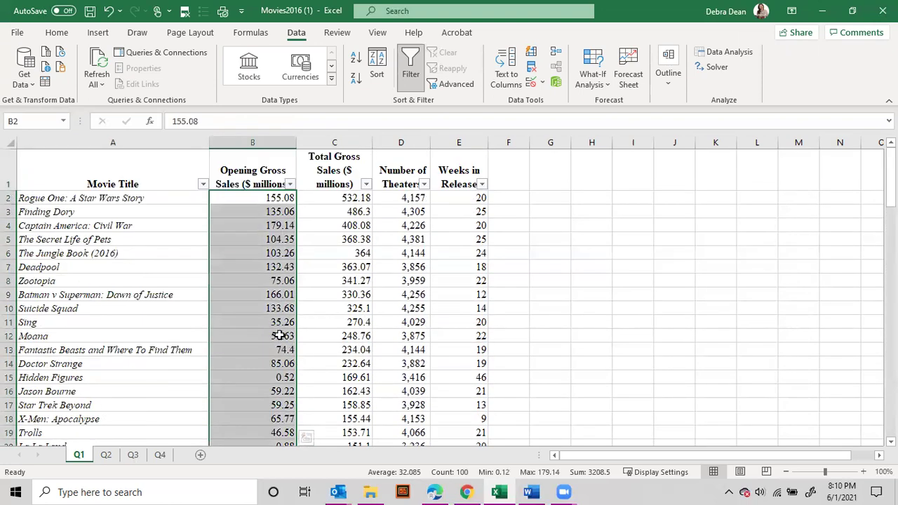
pyautogui.scroll(-20, 274, 281)
pyautogui.scroll(-6, 277, 341)
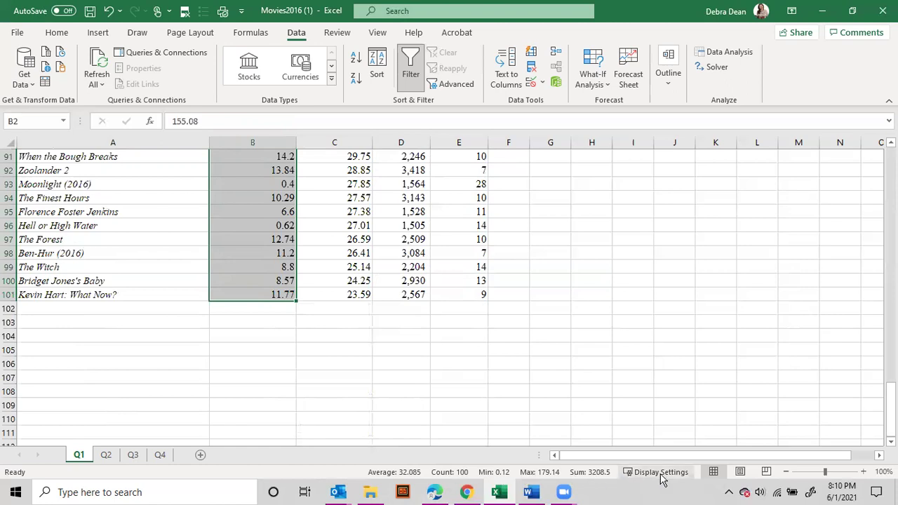
pyautogui.rightClick(341, 476)
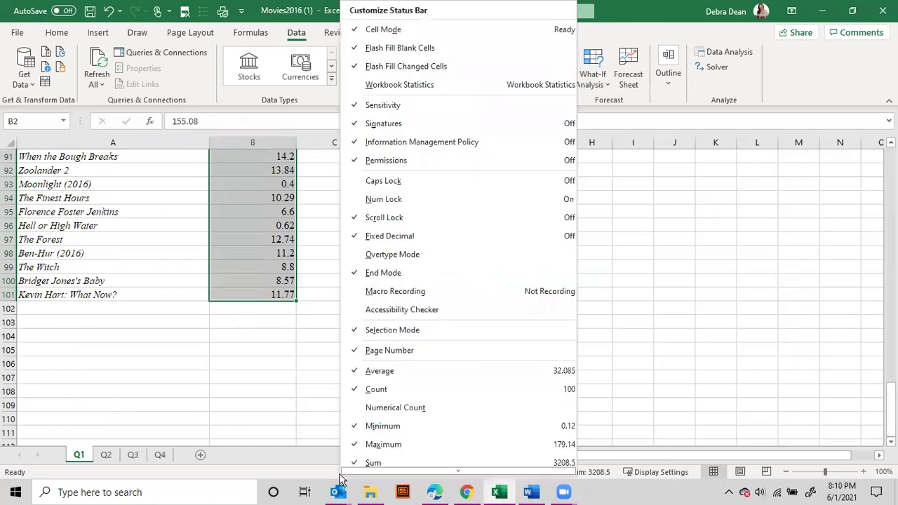
pyautogui.scroll(-1, 343, 474)
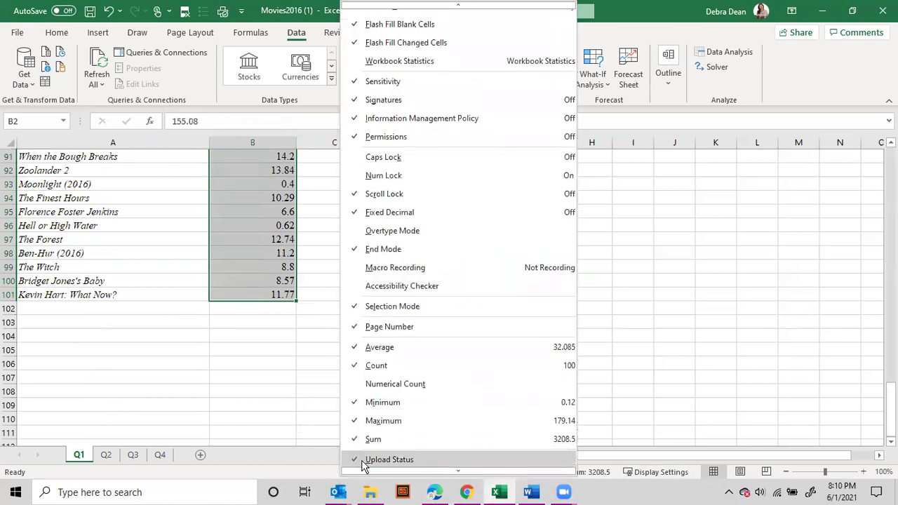
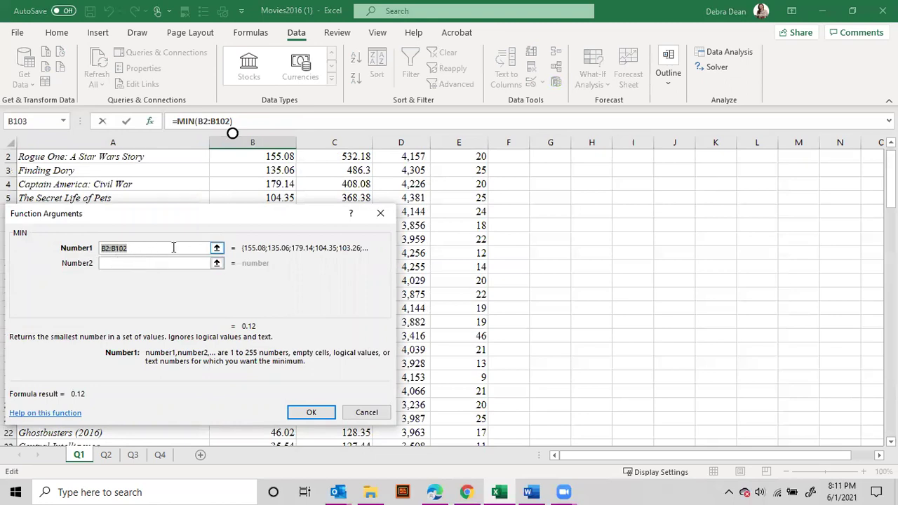
# Calculate the minimum in B103 with the MIN function over B2:B102 and inspect the formula.
pyautogui.click(308, 414)
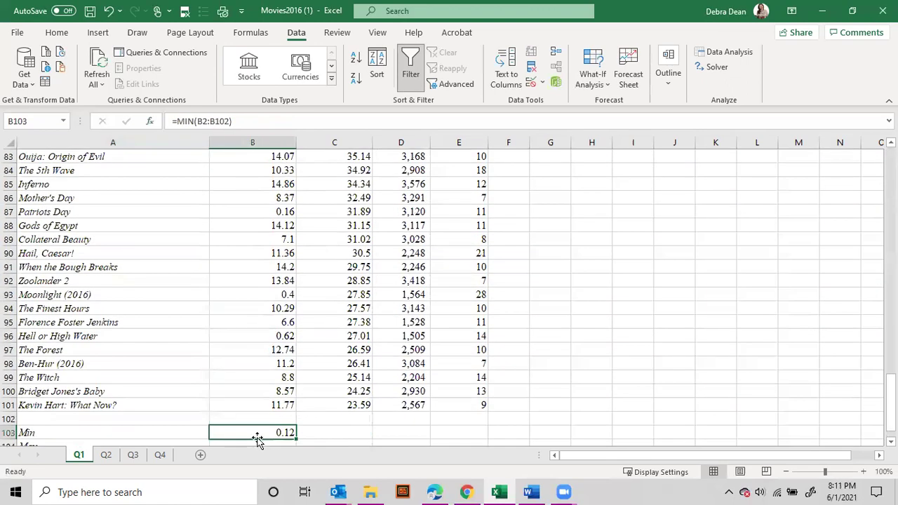
pyautogui.doubleClick(249, 433)
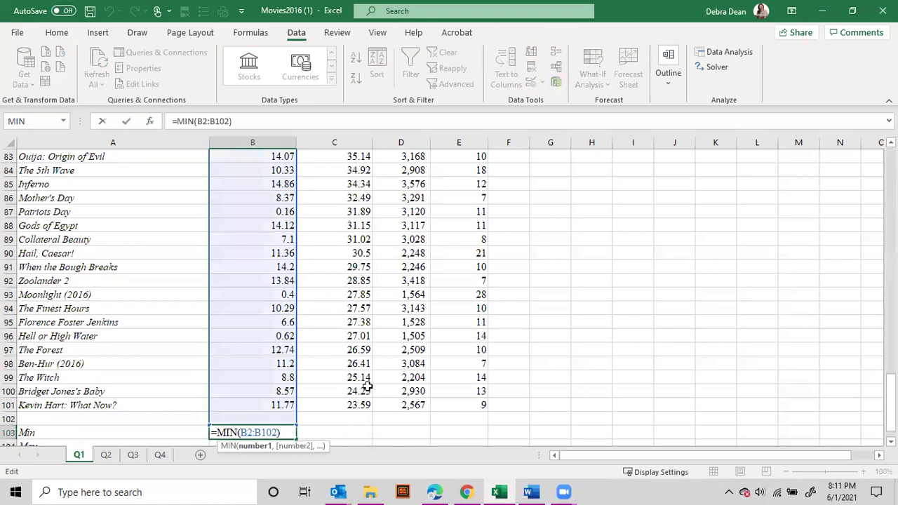
pyautogui.press('Escape')
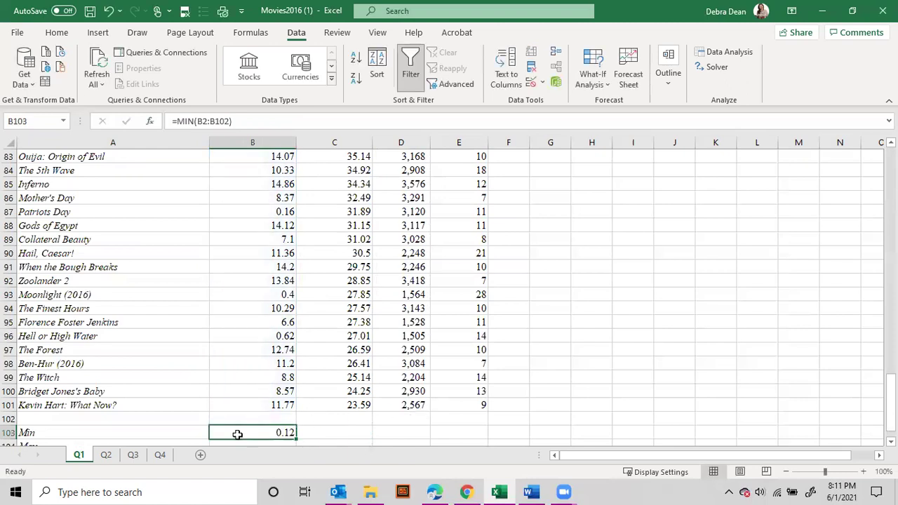
# Check the range used by the MIN formula in B103 and correct it to B2:B101.
pyautogui.doubleClick(237, 435)
pyautogui.scroll(20, 351, 400)
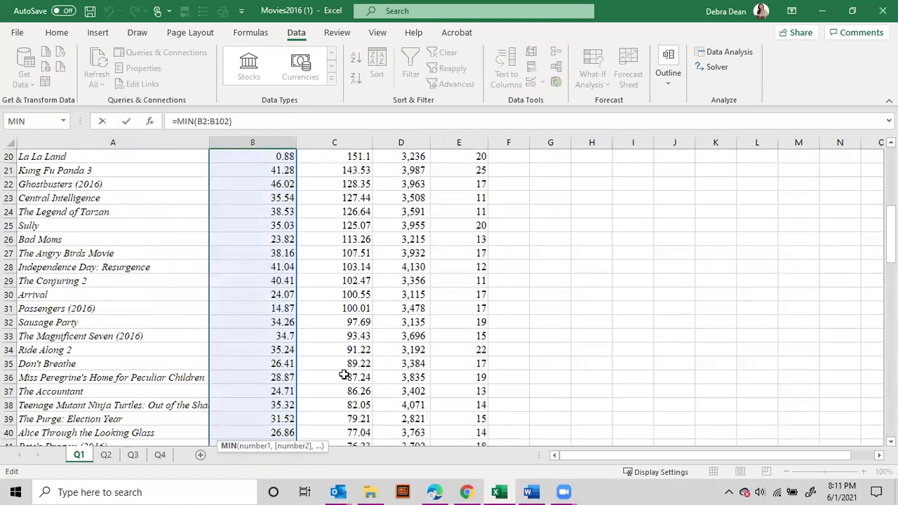
pyautogui.scroll(6, 344, 375)
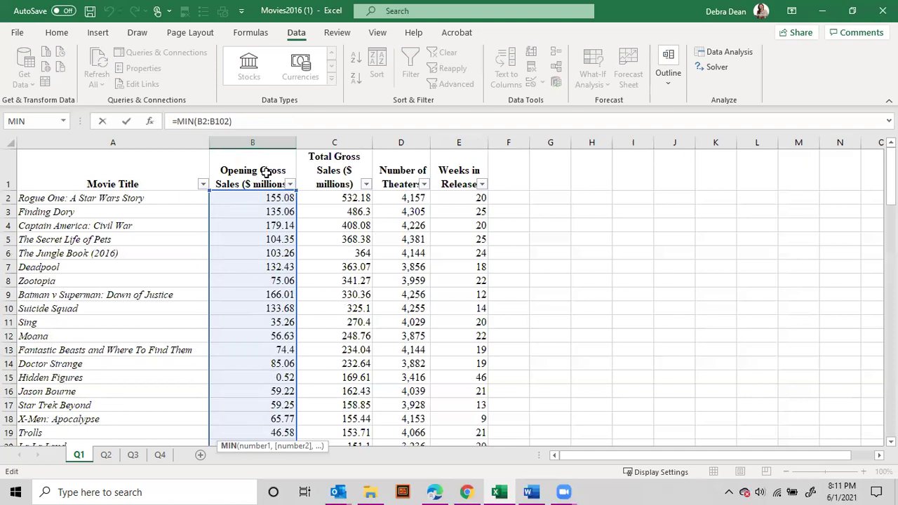
pyautogui.scroll(-20, 267, 298)
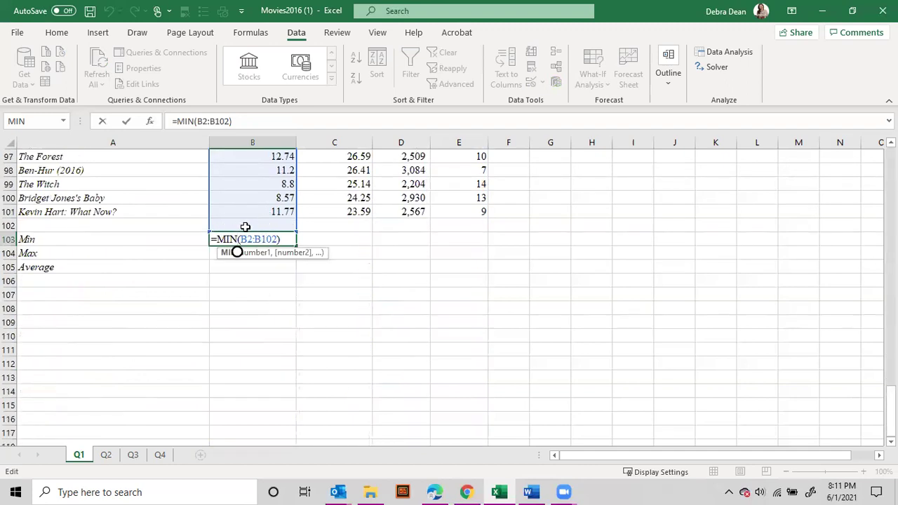
pyautogui.click(226, 122)
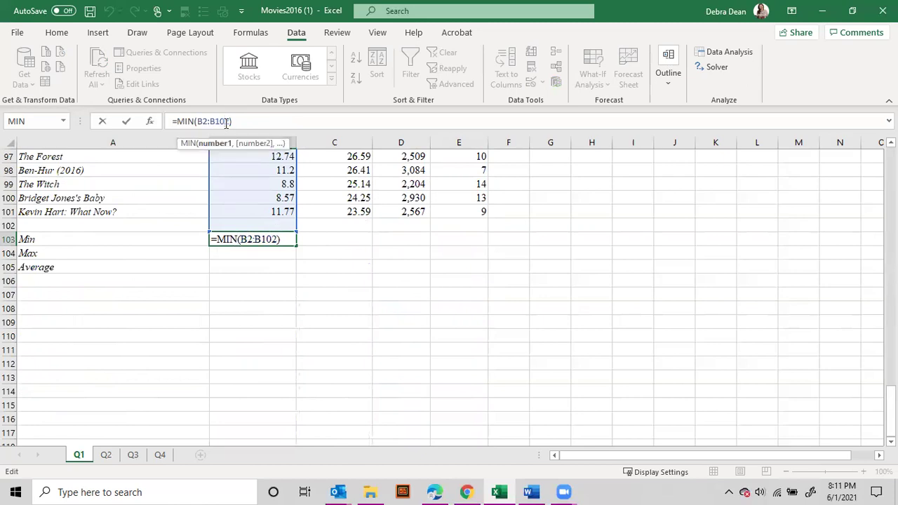
pyautogui.press('BackSpace')
pyautogui.write('2')
pyautogui.press('Return')
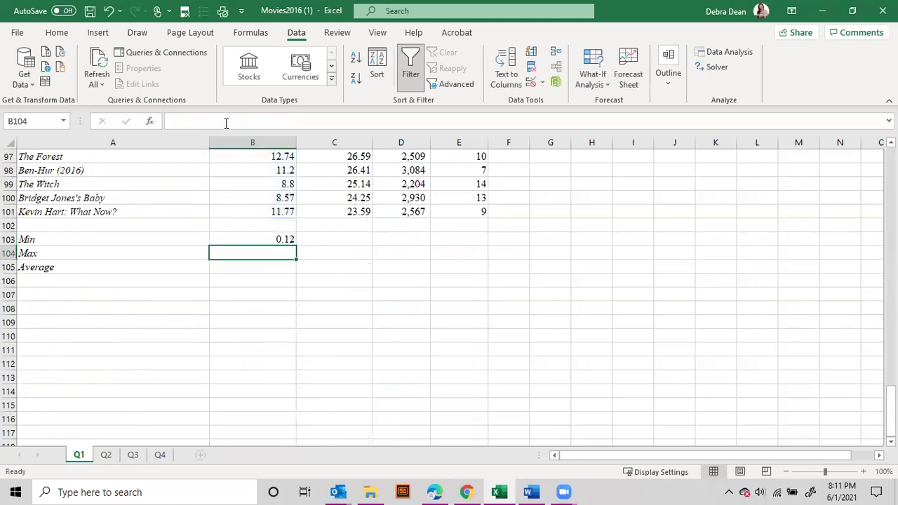
pyautogui.click(255, 241)
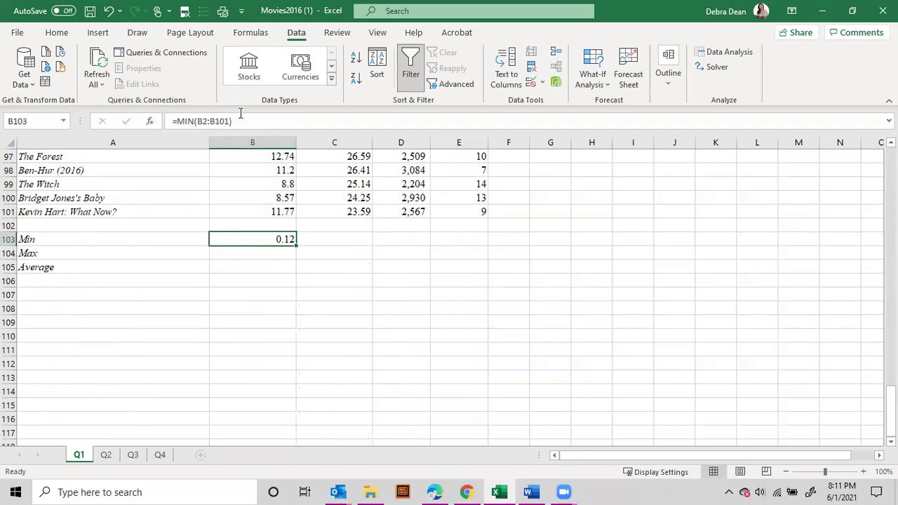
# Search for the MAX function and insert it in B104 as the Max value of Opening Gross Sales.
pyautogui.click(265, 252)
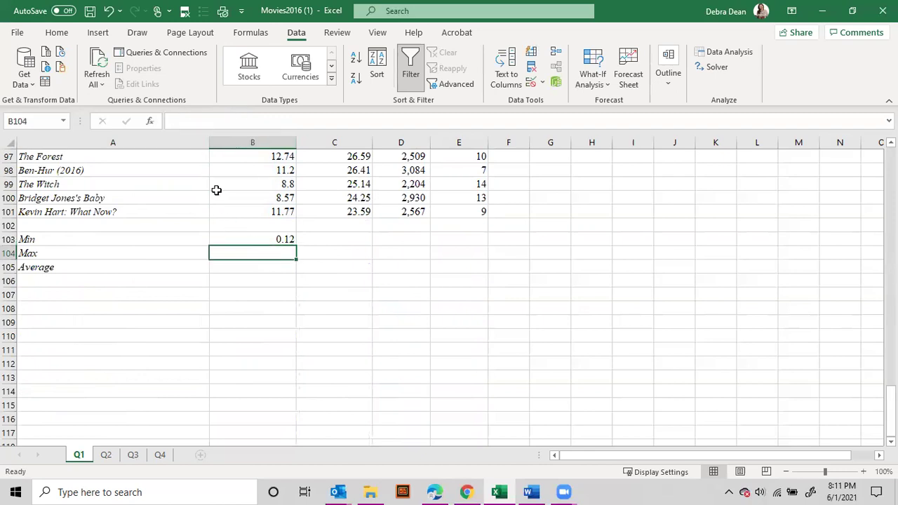
pyautogui.click(149, 125)
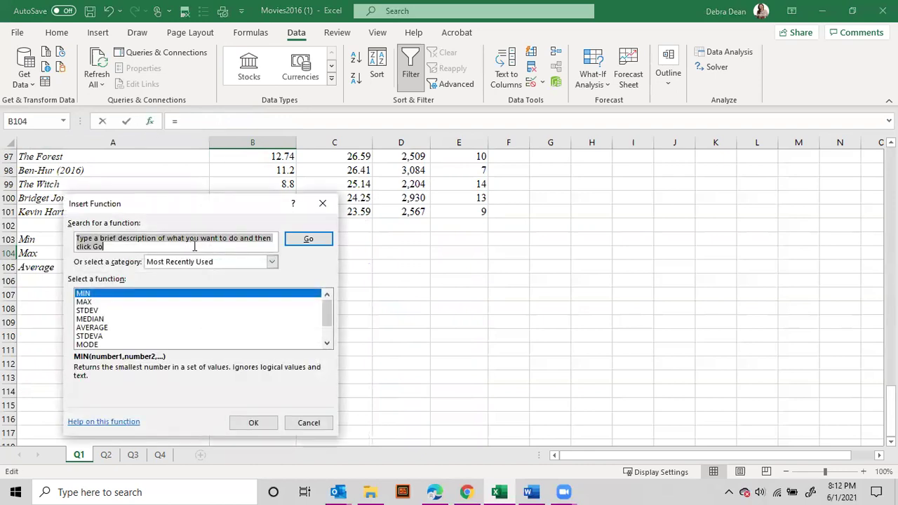
pyautogui.write('ma')
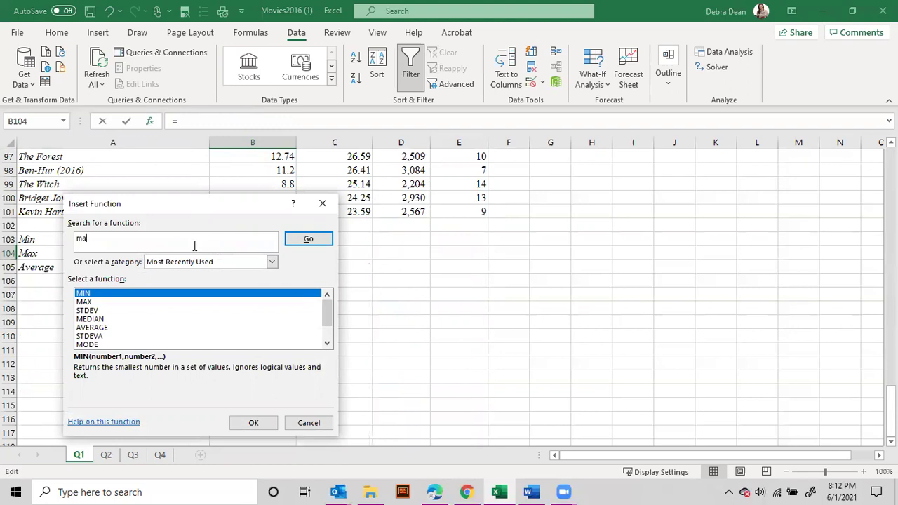
pyautogui.write('x')
pyautogui.press('Return')
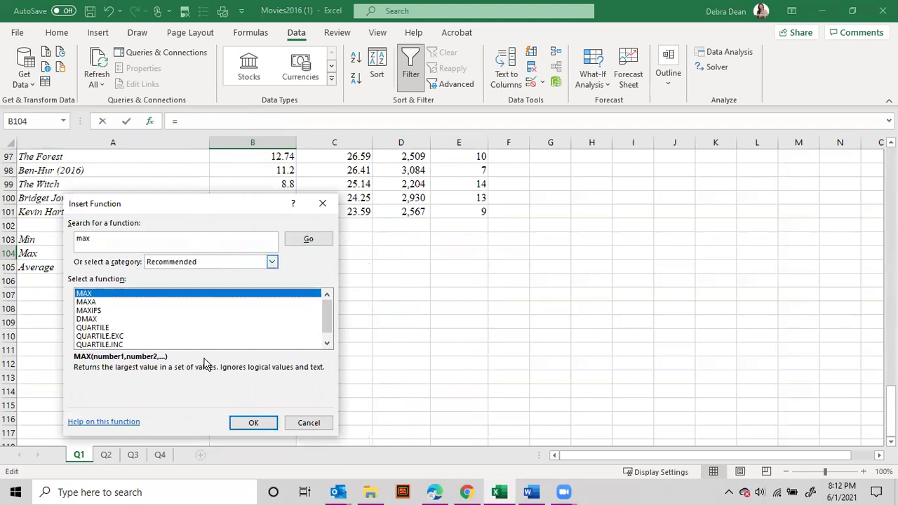
pyautogui.click(265, 424)
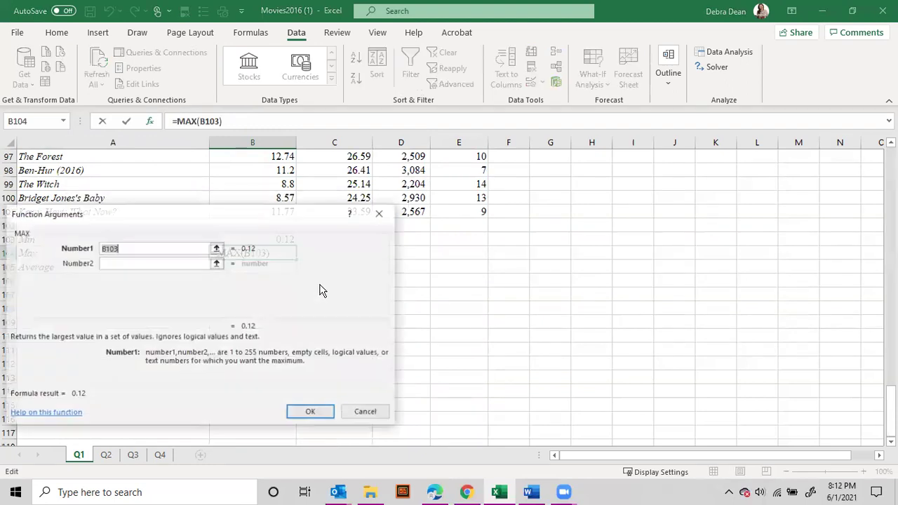
# Set the MAX function's first argument to the Opening Gross Sales range B2:B101 and accept the formula.
pyautogui.click(149, 246)
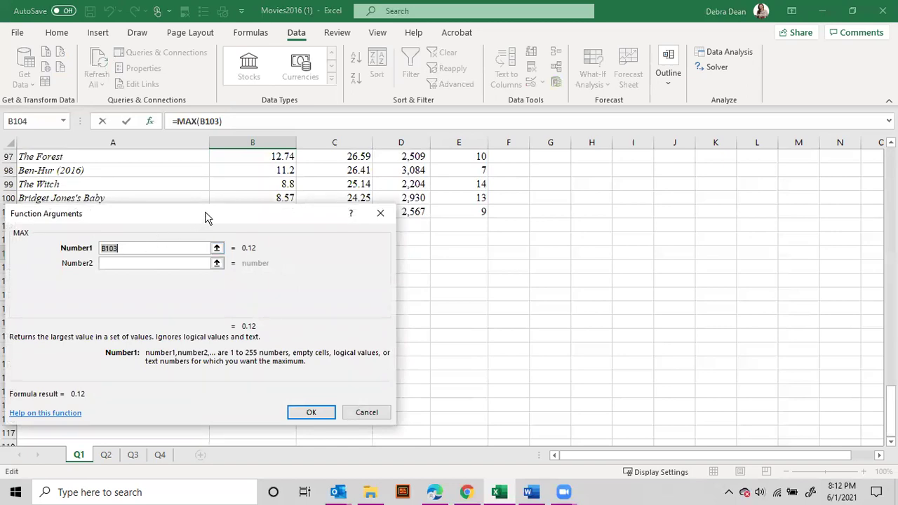
pyautogui.moveTo(205, 219); pyautogui.dragTo(541, 244)
pyautogui.scroll(19, 222, 133)
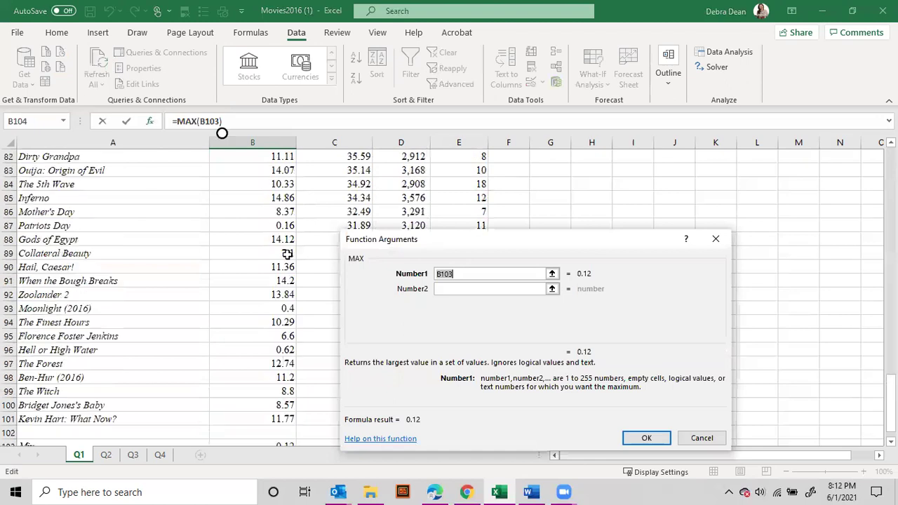
pyautogui.scroll(13, 275, 260)
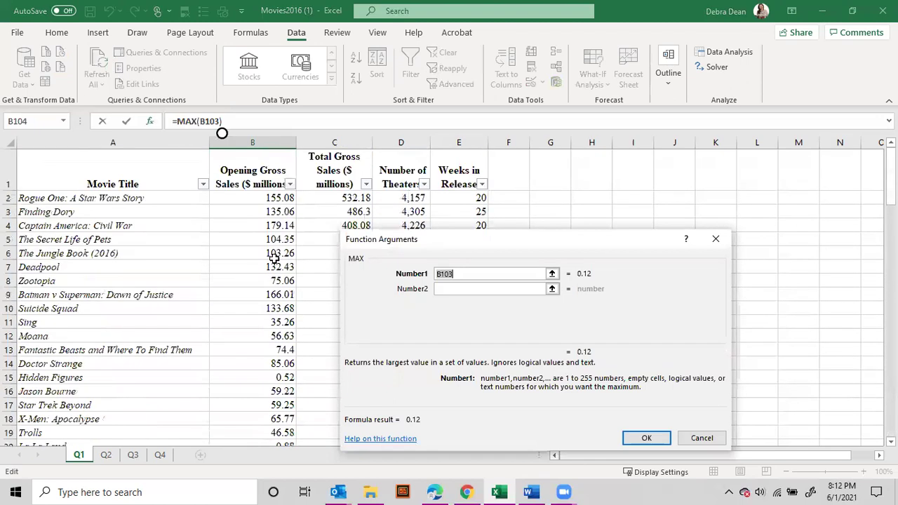
pyautogui.moveTo(257, 200); pyautogui.dragTo(260, 424)
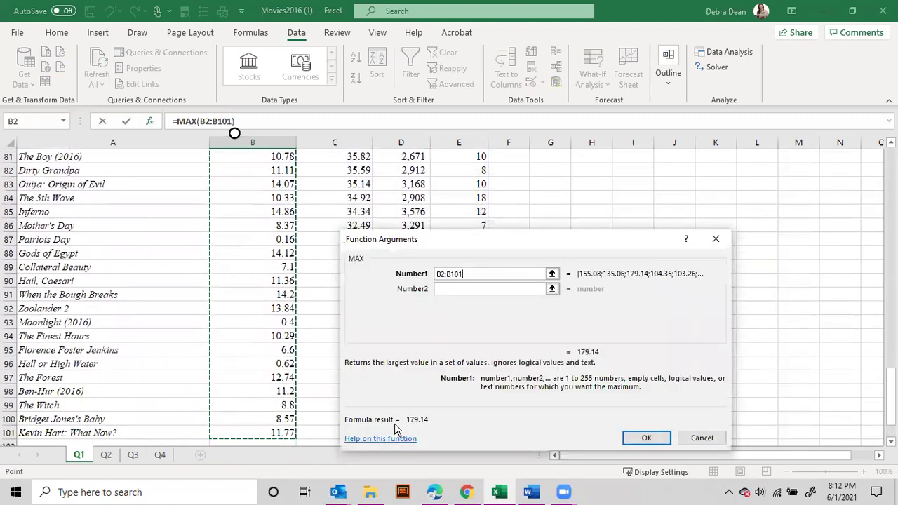
pyautogui.click(653, 437)
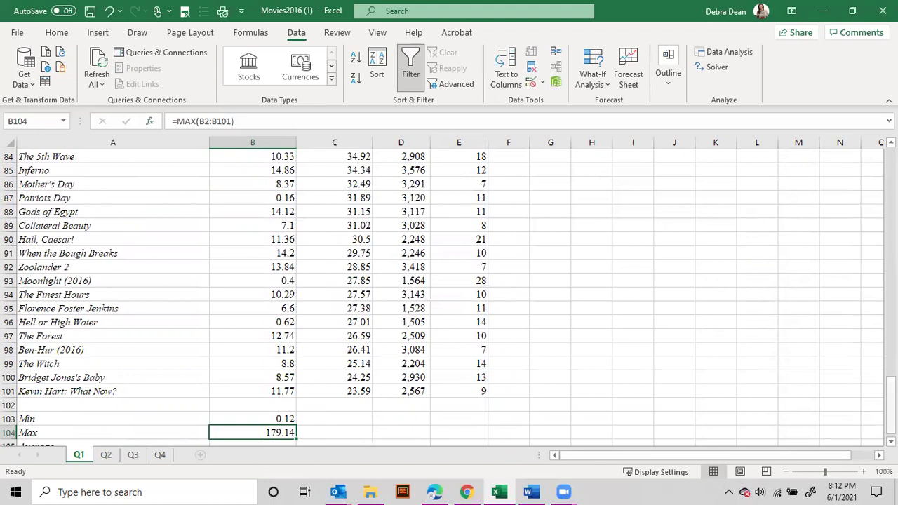
# Check the lowest and highest entries in the Opening Gross Sales filter list without filtering.
pyautogui.scroll(20, 865, 421)
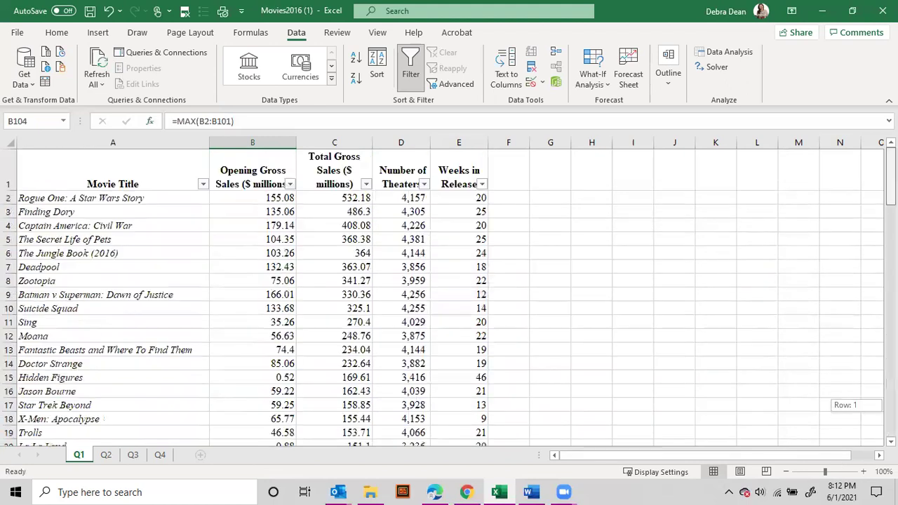
pyautogui.click(290, 183)
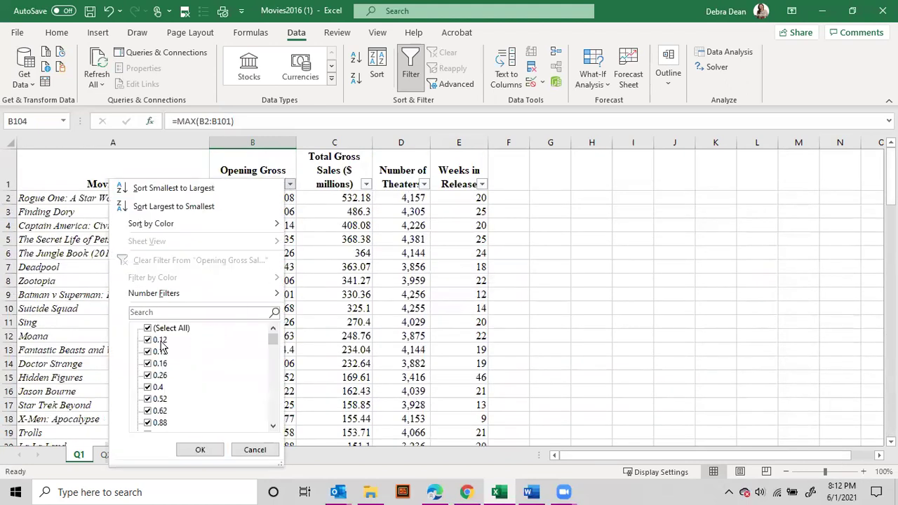
pyautogui.moveTo(276, 344); pyautogui.dragTo(274, 415)
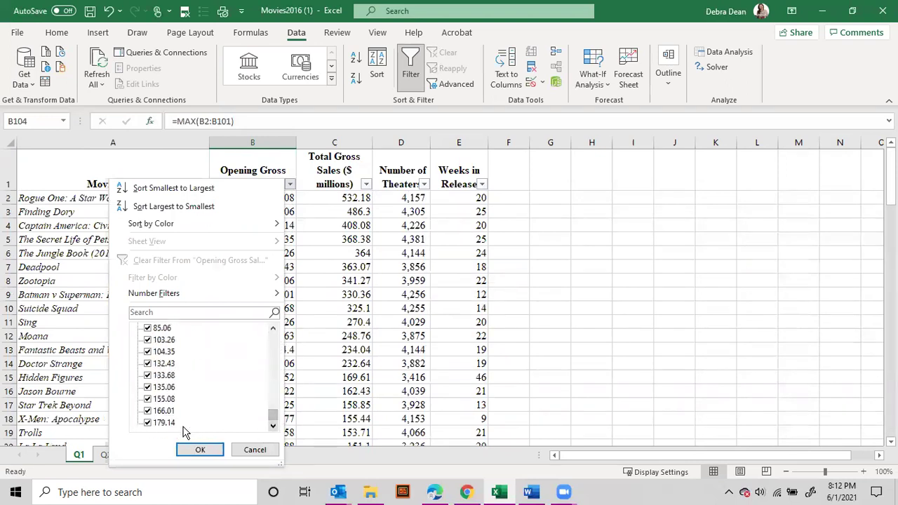
pyautogui.click(247, 450)
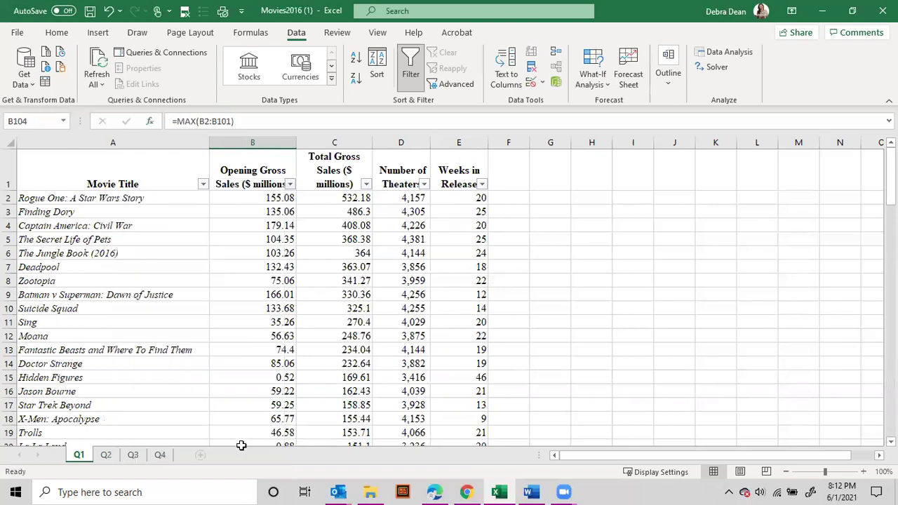
# Search for the AVERAGE function and insert it in B105, beside the Average label.
pyautogui.scroll(-5, 295, 359)
pyautogui.click(283, 359)
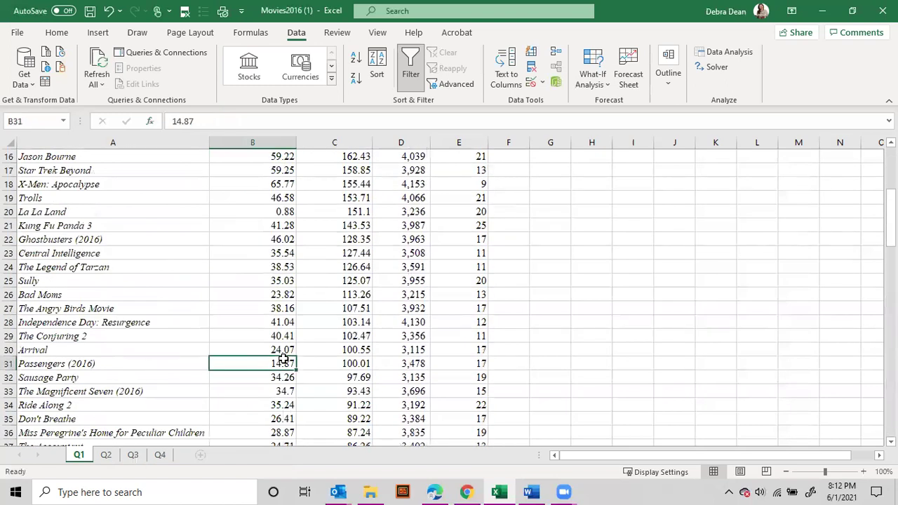
pyautogui.hotkey('ctrl', 'Down')
pyautogui.scroll(-4, 283, 359)
pyautogui.click(261, 322)
pyautogui.click(148, 120)
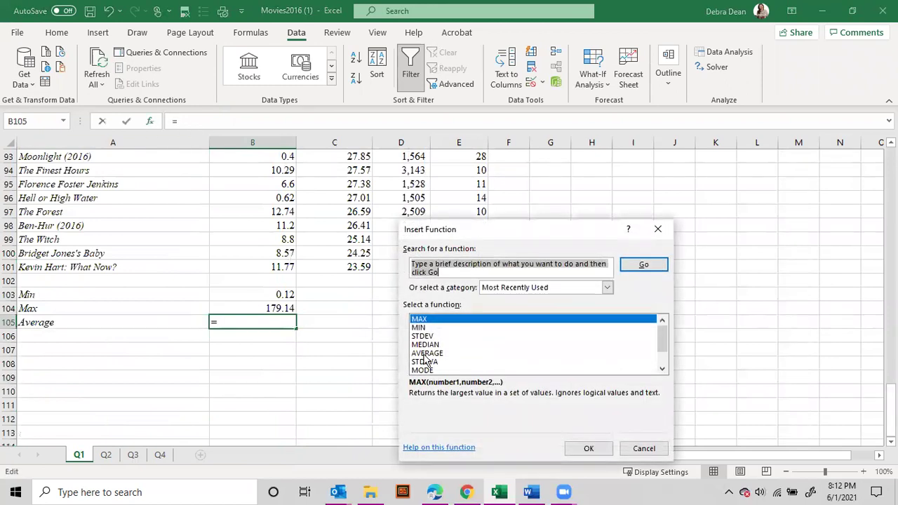
pyautogui.write('average')
pyautogui.press('Return')
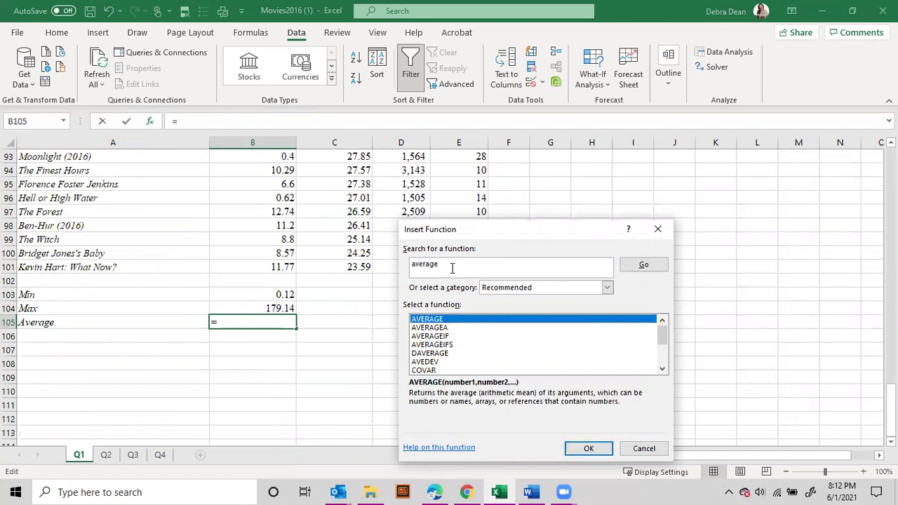
pyautogui.click(569, 450)
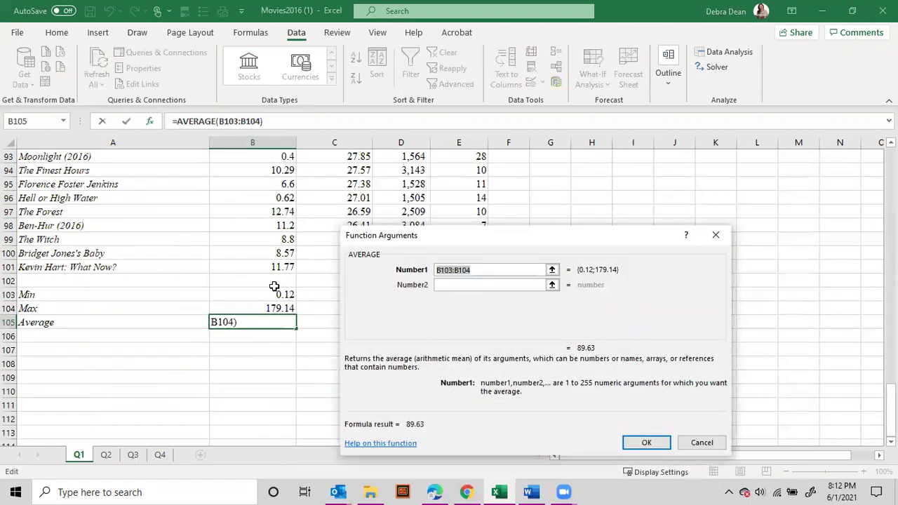
# Set the AVERAGE function's first argument to the range B2:B101 and accept the formula.
pyautogui.scroll(20, 273, 286)
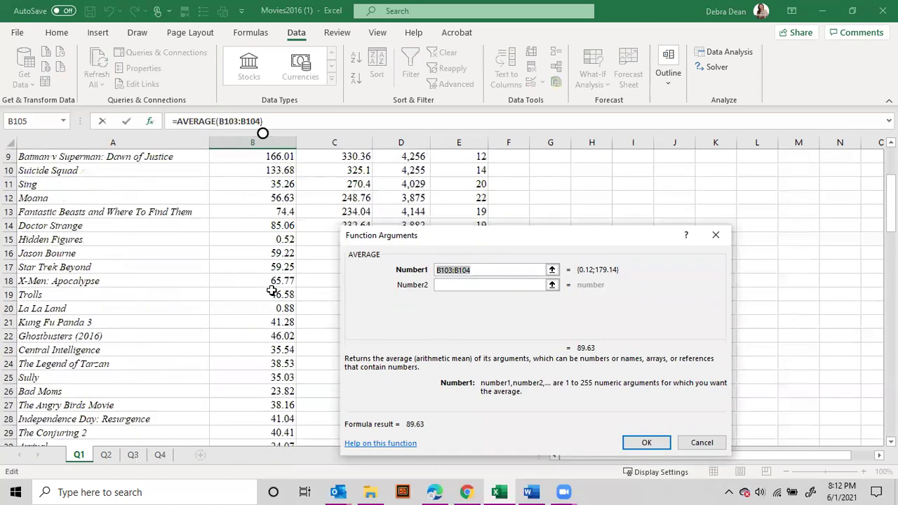
pyautogui.scroll(3, 272, 290)
pyautogui.click(274, 199)
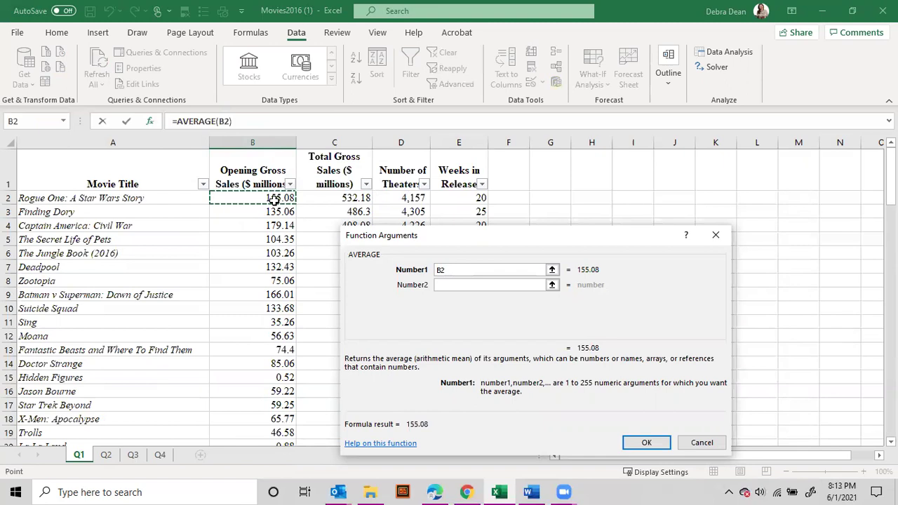
pyautogui.hotkey('shift', 'Down')
pyautogui.hotkey('shift', 'Down')
pyautogui.hotkey('shift', 'Down')
pyautogui.hotkey('shift', 'Down')
pyautogui.hotkey('shift', 'Down')
pyautogui.hotkey('shift', 'Down')
pyautogui.hotkey('shift', 'Down')
pyautogui.hotkey('shift', 'Down')
pyautogui.hotkey('shift', 'Down')
pyautogui.hotkey('shift', 'Down')
pyautogui.hotkey('shift', 'Down')
pyautogui.hotkey('shift', 'Down')
pyautogui.hotkey('shift', 'Down')
pyautogui.hotkey('shift', 'Down')
pyautogui.hotkey('shift', 'Down')
pyautogui.hotkey('shift', 'Down')
pyautogui.hotkey('shift', 'Down')
pyautogui.hotkey('shift', 'Down')
pyautogui.hotkey('shift', 'Down')
pyautogui.hotkey('shift', 'Down')
pyautogui.hotkey('shift', 'Down')
pyautogui.hotkey('shift', 'Down')
pyautogui.hotkey('shift', 'Down')
pyautogui.hotkey('shift', 'Down')
pyautogui.hotkey('shift', 'Down')
pyautogui.hotkey('shift', 'Down')
pyautogui.hotkey('shift', 'Down')
pyautogui.hotkey('shift', 'Down')
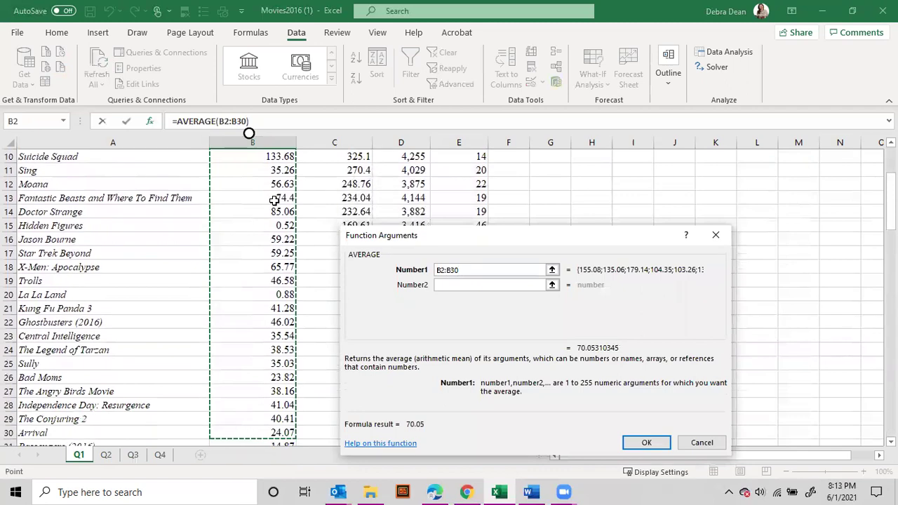
pyautogui.hotkey('ctrl', 'shift', 'Down')
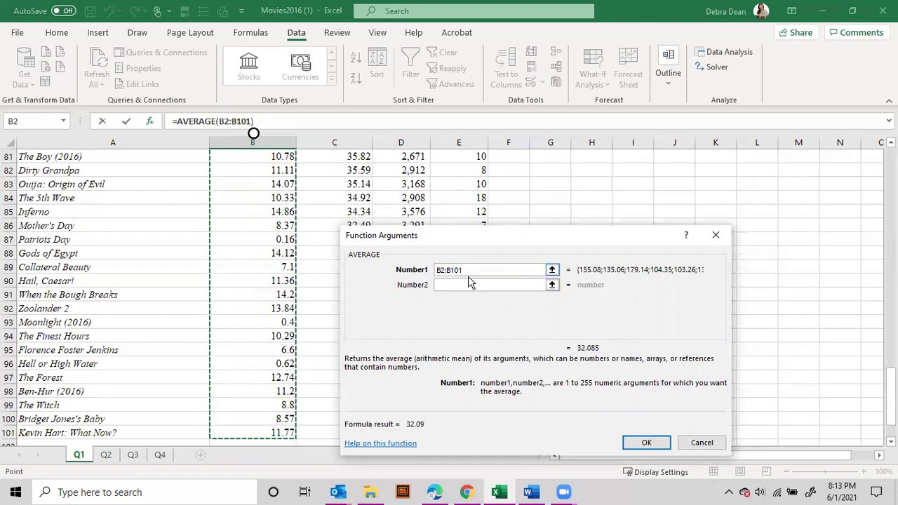
pyautogui.click(646, 442)
# Multiply the MIN formula in B103 by 1000000 to express it in full dollars.
pyautogui.scroll(-1, 336, 358)
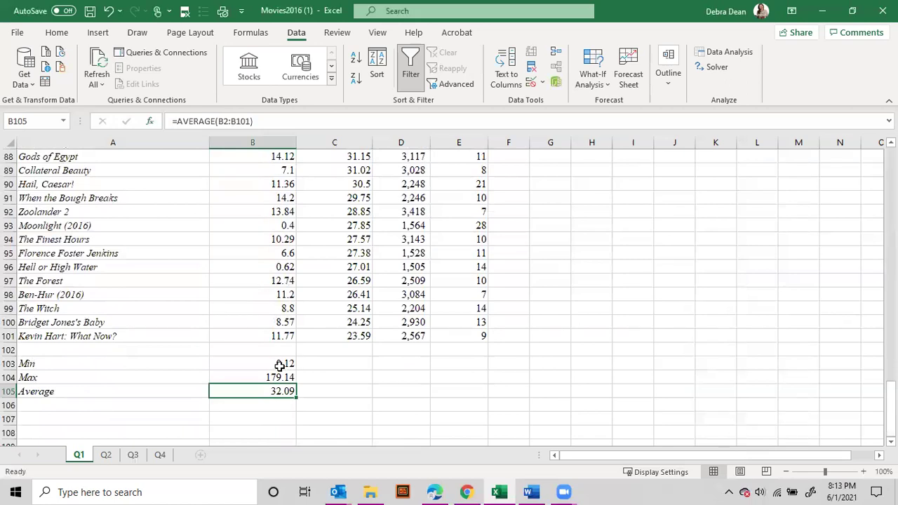
pyautogui.click(279, 364)
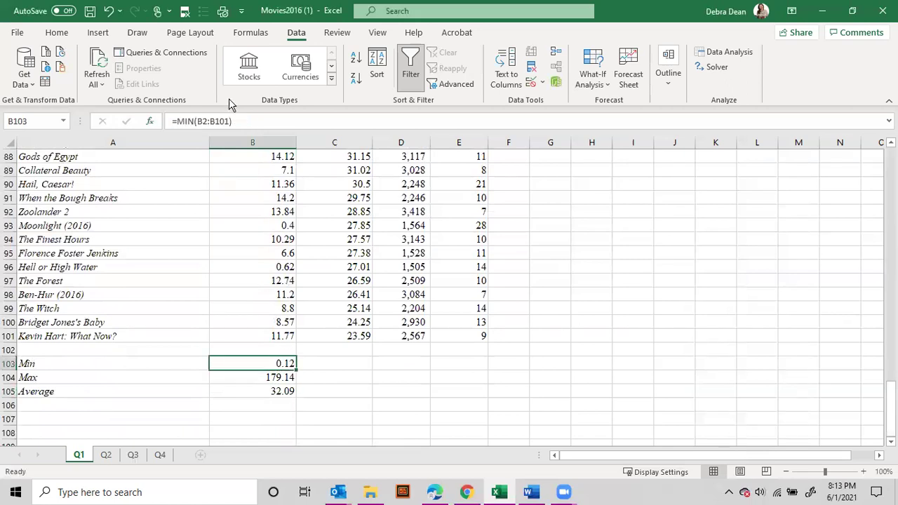
pyautogui.click(264, 122)
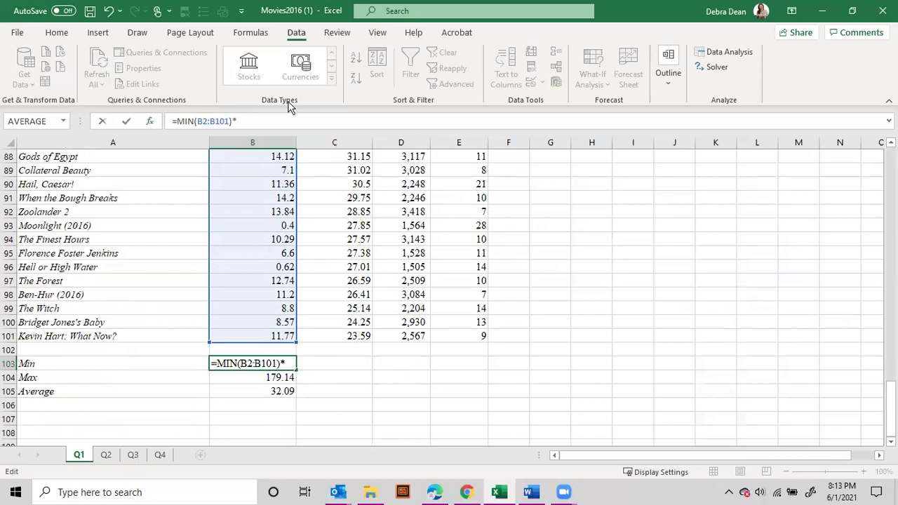
pyautogui.write('*100 ')
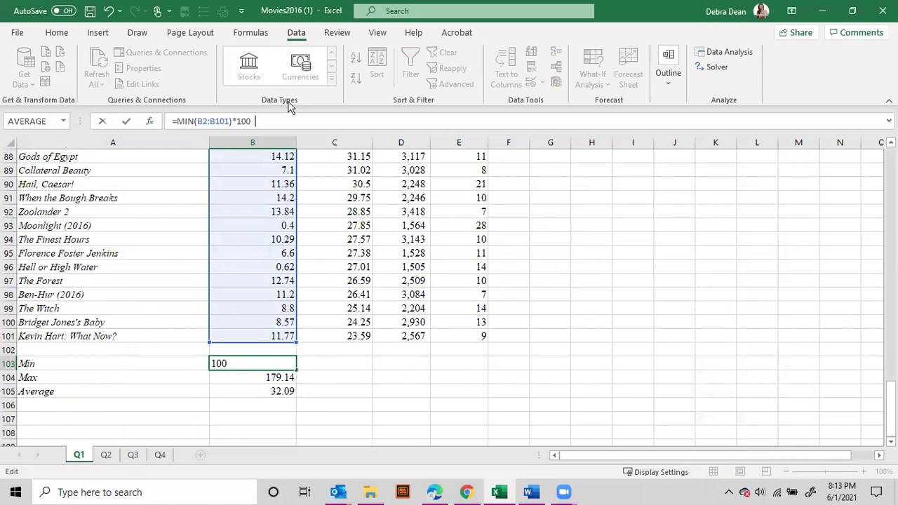
pyautogui.write('00000')
pyautogui.press('Return')
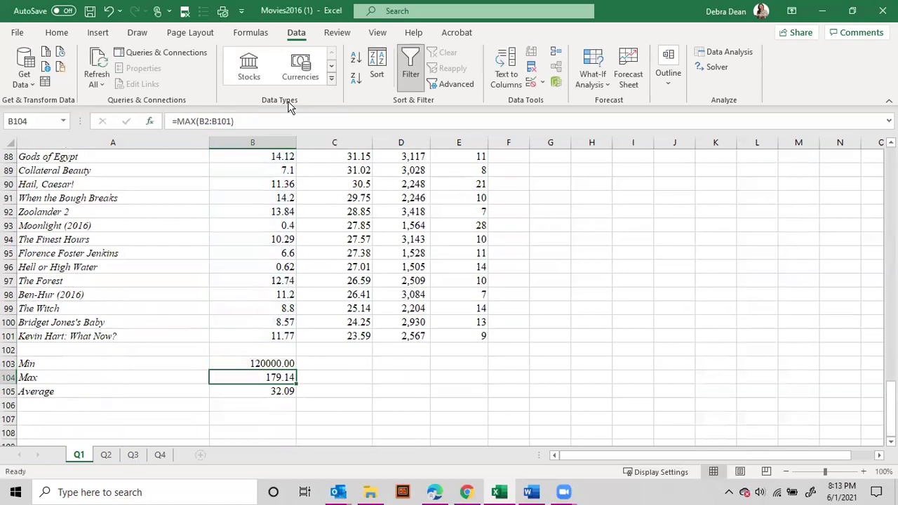
# Apply the Accounting dollar format to the Min value in B103.
pyautogui.press('Up')
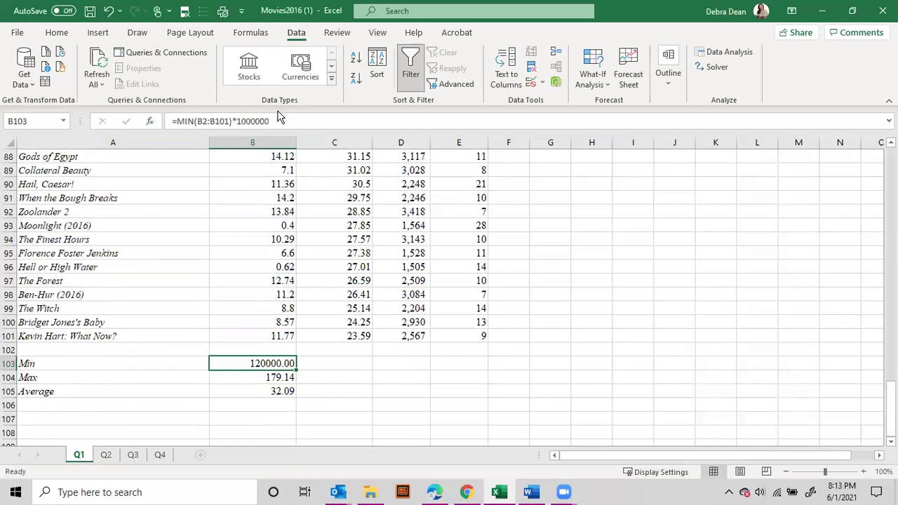
pyautogui.click(61, 33)
pyautogui.click(417, 80)
# Multiply the MAX formula in B104 by 1000000.
pyautogui.click(274, 377)
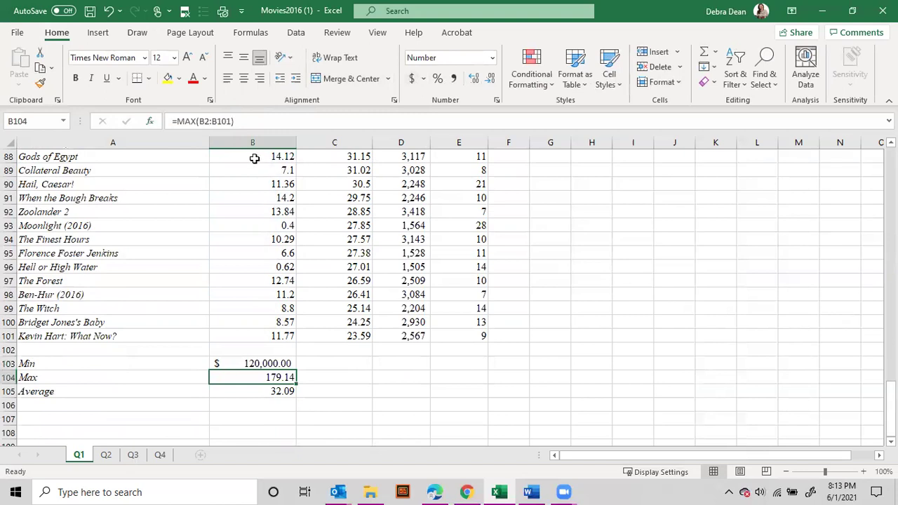
pyautogui.click(250, 121)
pyautogui.write('*')
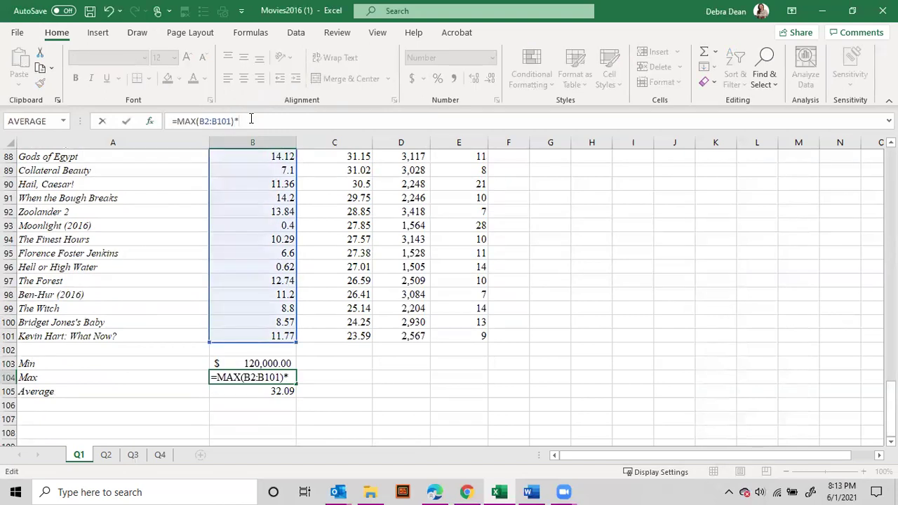
pyautogui.write('1000000')
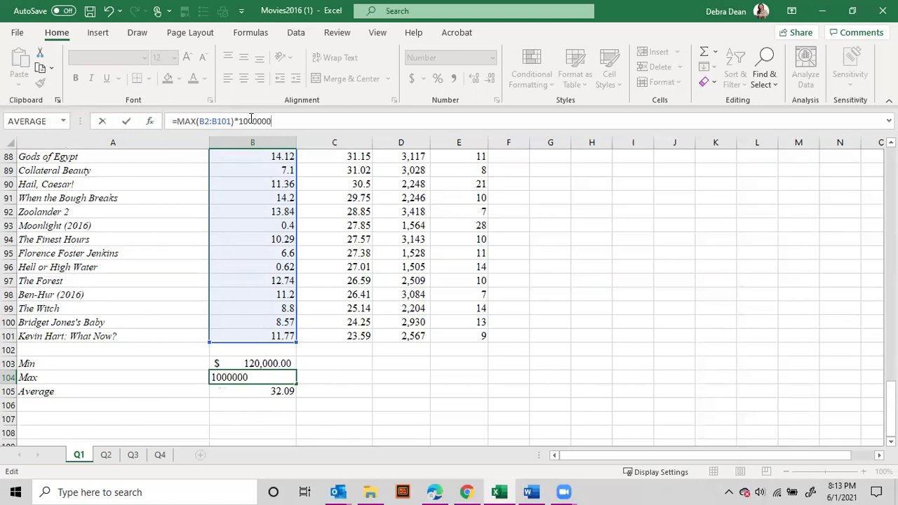
pyautogui.press('Return')
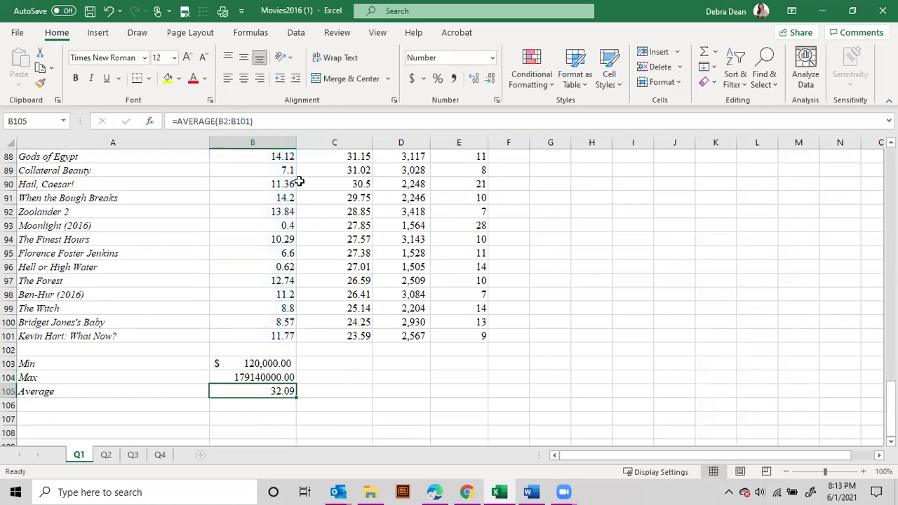
# Multiply the AVERAGE formula in B105 by 1000000.
pyautogui.click(279, 122)
pyautogui.write('*')
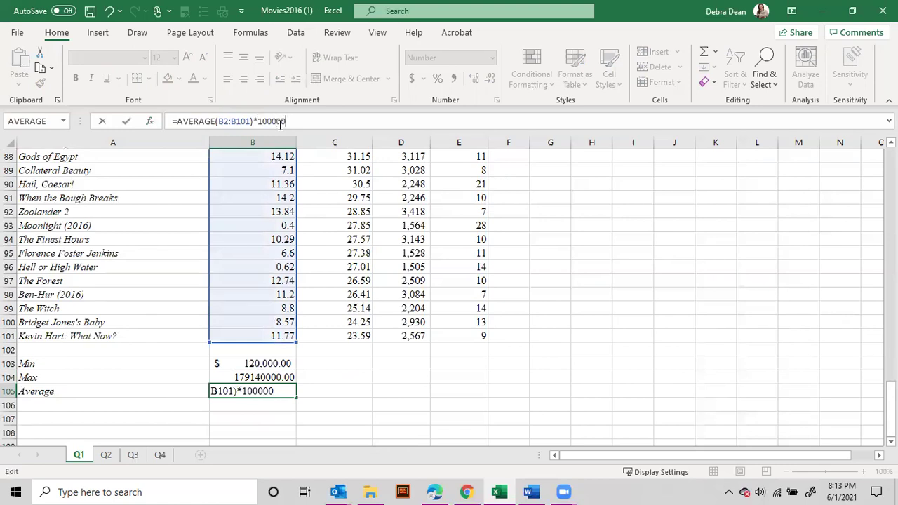
pyautogui.press('Return')
# Apply the Accounting dollar format to the Max and Average values in B104:B105.
pyautogui.moveTo(263, 391); pyautogui.dragTo(263, 378)
pyautogui.click(414, 78)
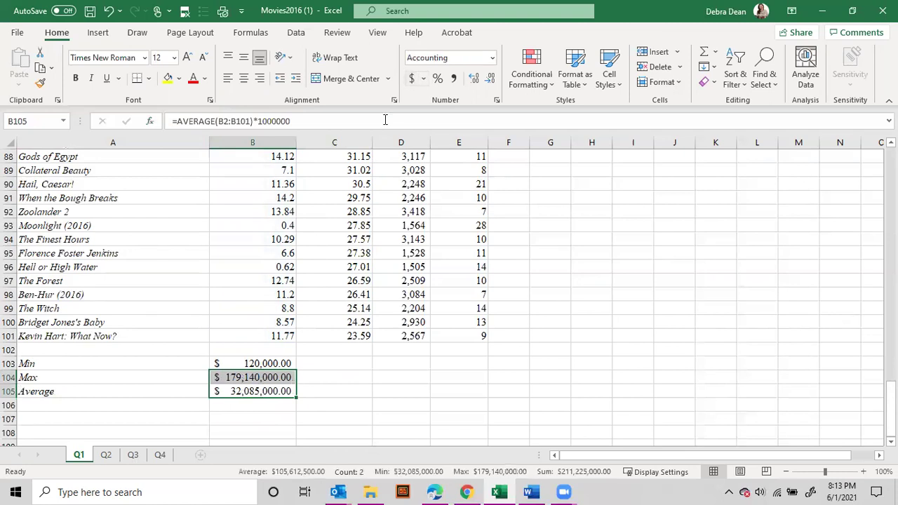
# Show the Min, Max and Average dollar values in B103:B105 with no decimal places.
pyautogui.moveTo(243, 362); pyautogui.dragTo(243, 389)
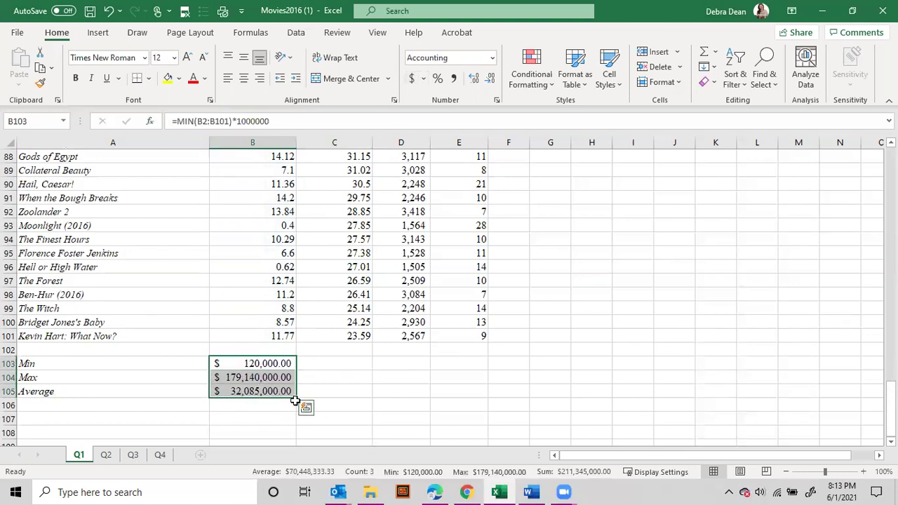
pyautogui.click(474, 80)
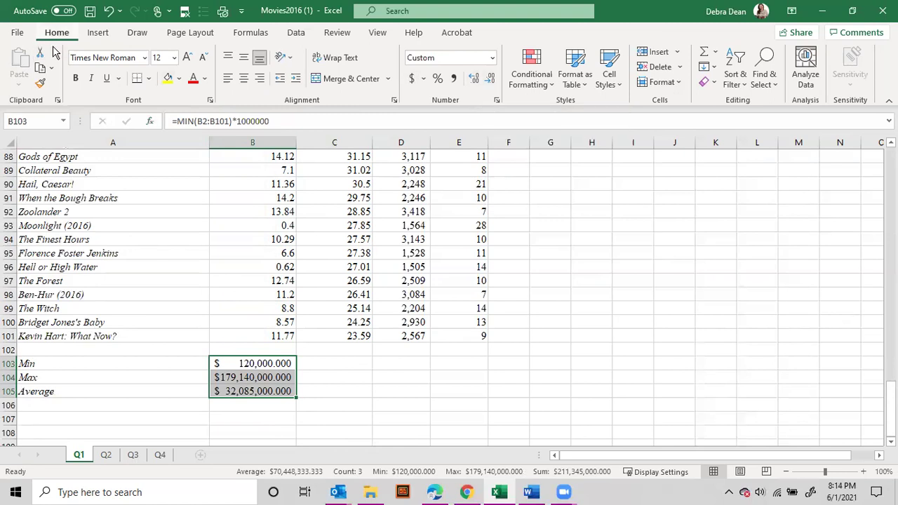
pyautogui.click(491, 79)
pyautogui.click(490, 78)
pyautogui.click(491, 79)
pyautogui.click(495, 378)
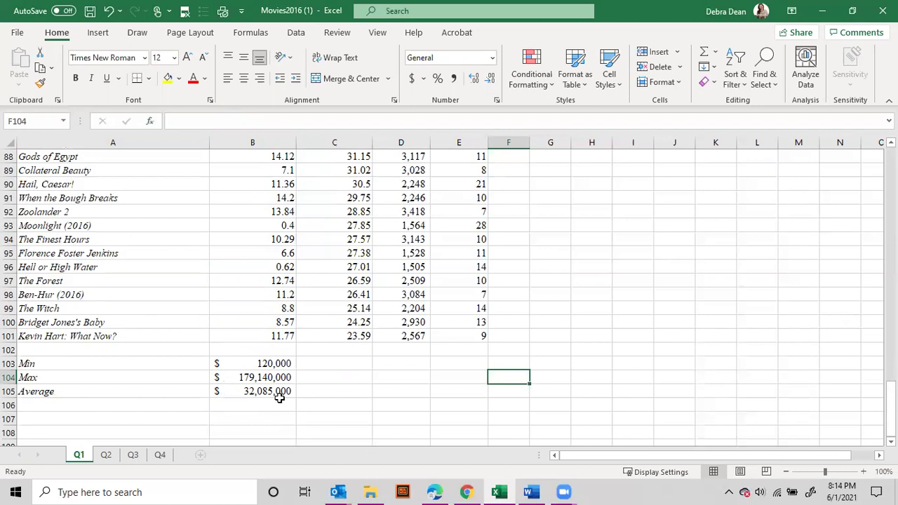
# Fill the Min, Max and Average formulas from B103:B105 across through column E and autofit the widths of columns D and E.
pyautogui.scroll(20, 331, 395)
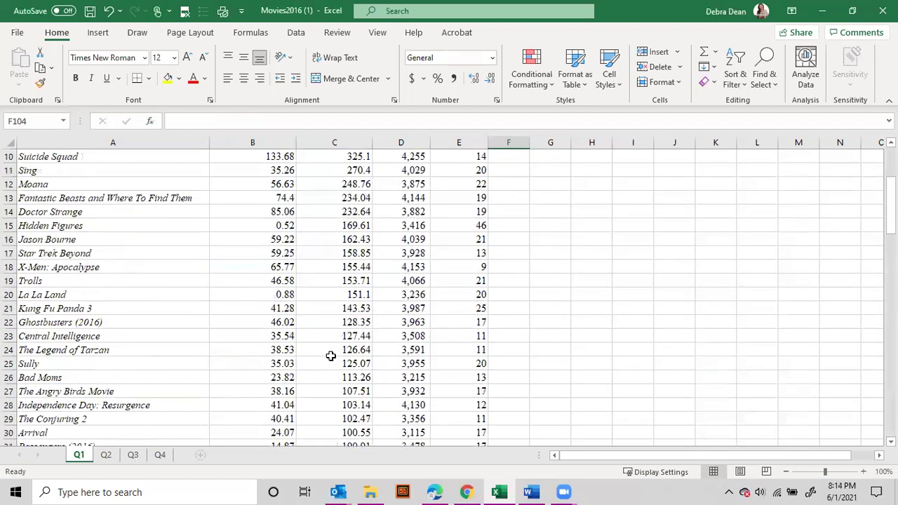
pyautogui.scroll(3, 331, 356)
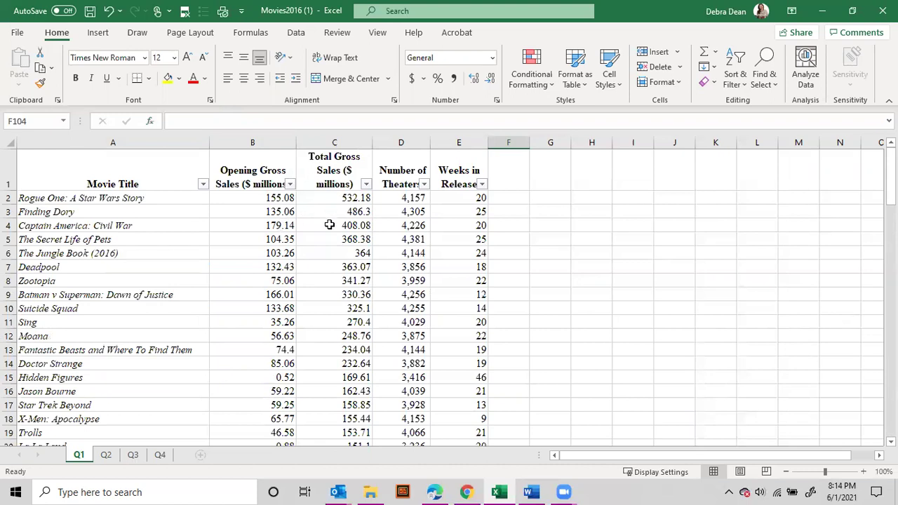
pyautogui.scroll(-20, 333, 284)
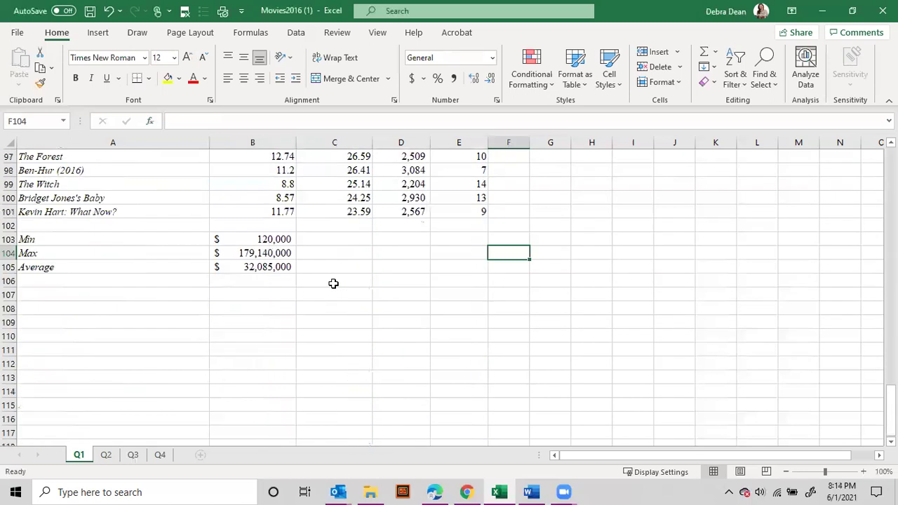
pyautogui.moveTo(239, 239); pyautogui.dragTo(241, 267)
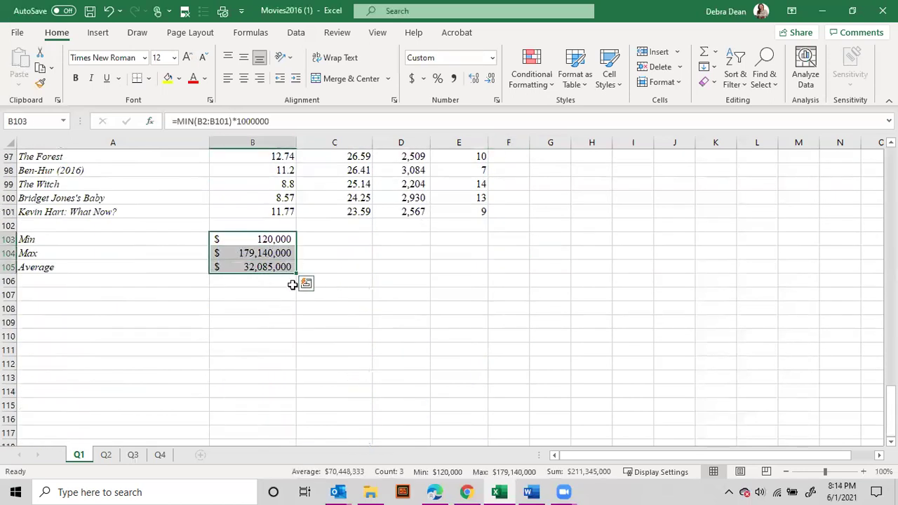
pyautogui.moveTo(297, 274); pyautogui.dragTo(459, 277)
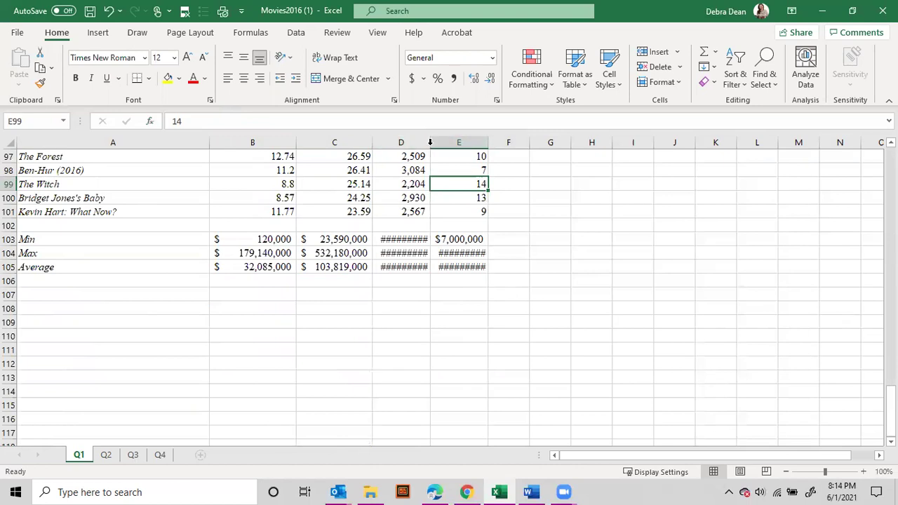
pyautogui.doubleClick(431, 142)
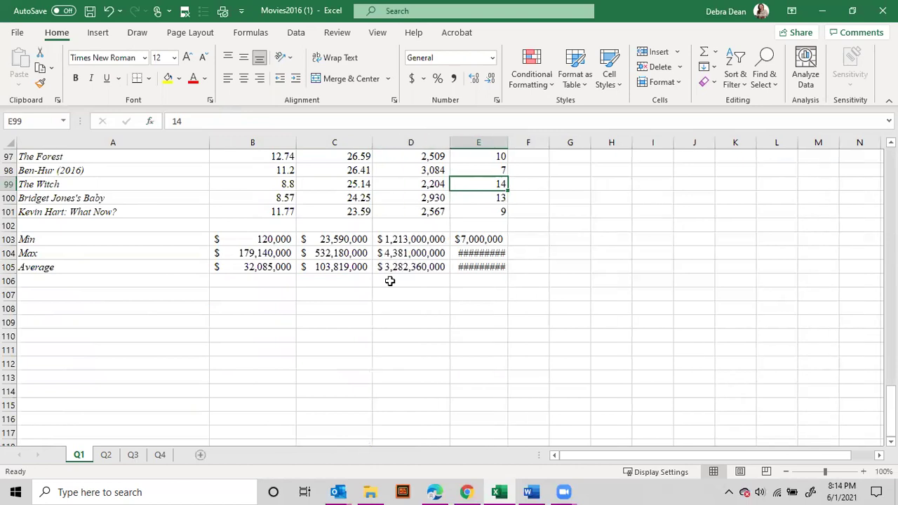
pyautogui.doubleClick(507, 141)
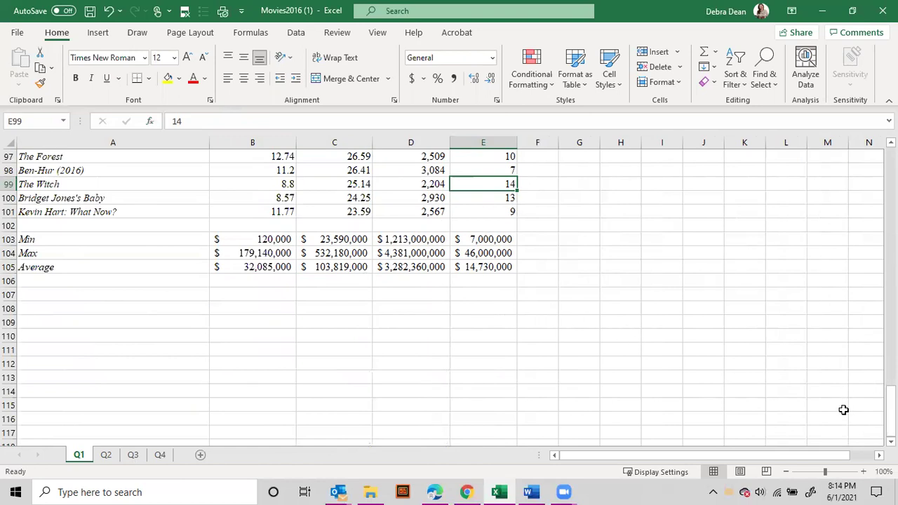
# Freeze the header row so the column titles stay in view while moving through the data.
pyautogui.moveTo(892, 410); pyautogui.dragTo(881, 186)
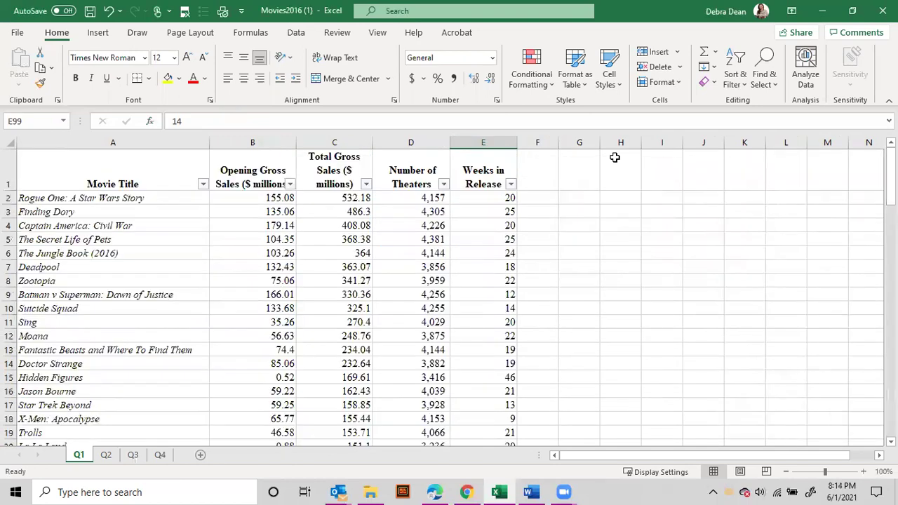
pyautogui.moveTo(58, 180); pyautogui.dragTo(491, 172)
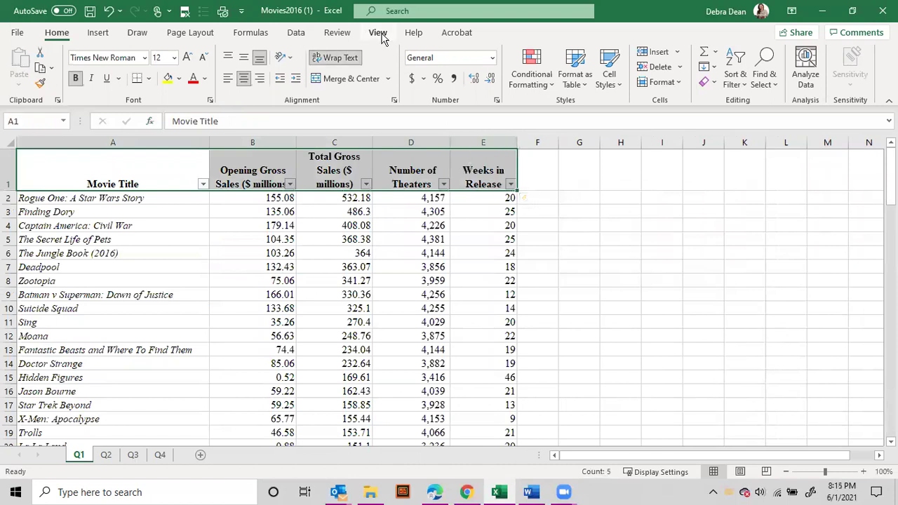
pyautogui.click(379, 33)
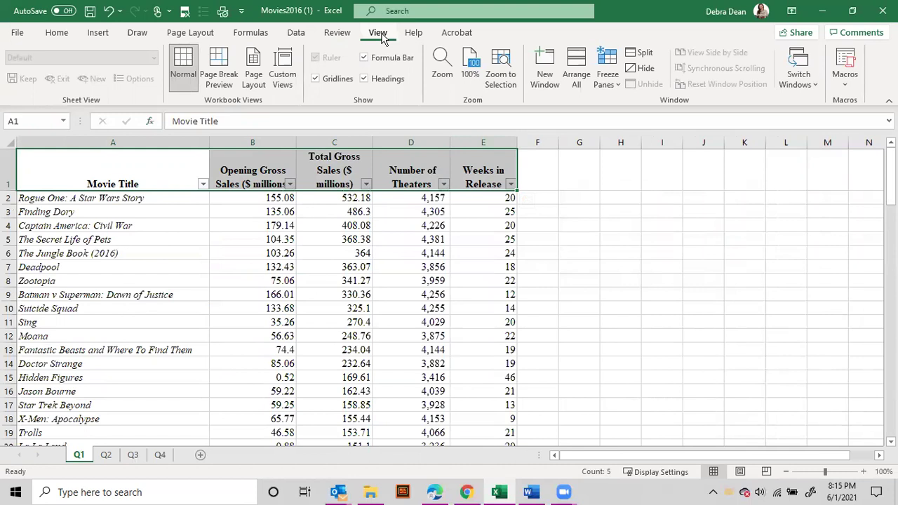
pyautogui.click(607, 68)
pyautogui.click(636, 137)
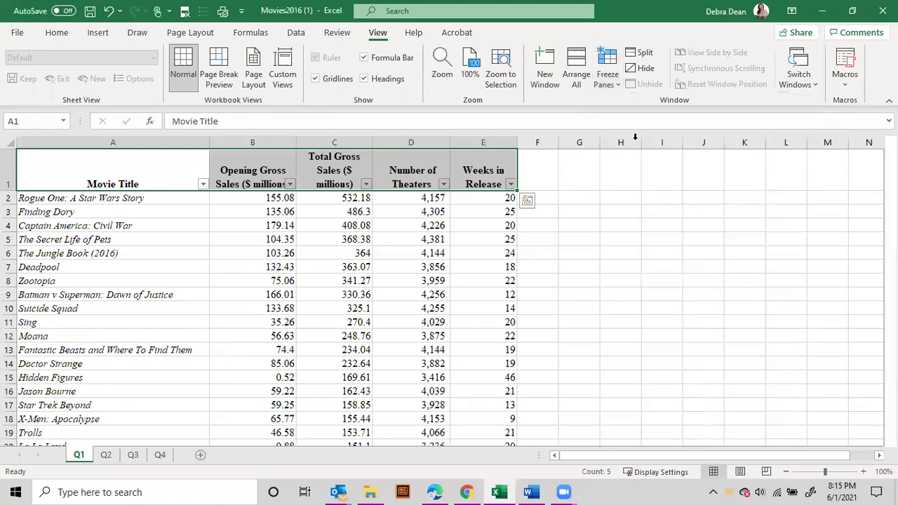
pyautogui.click(316, 237)
# Apply the comma number style with no decimal places to the Number of Theaters summary values in D103:D105.
pyautogui.scroll(-6, 320, 242)
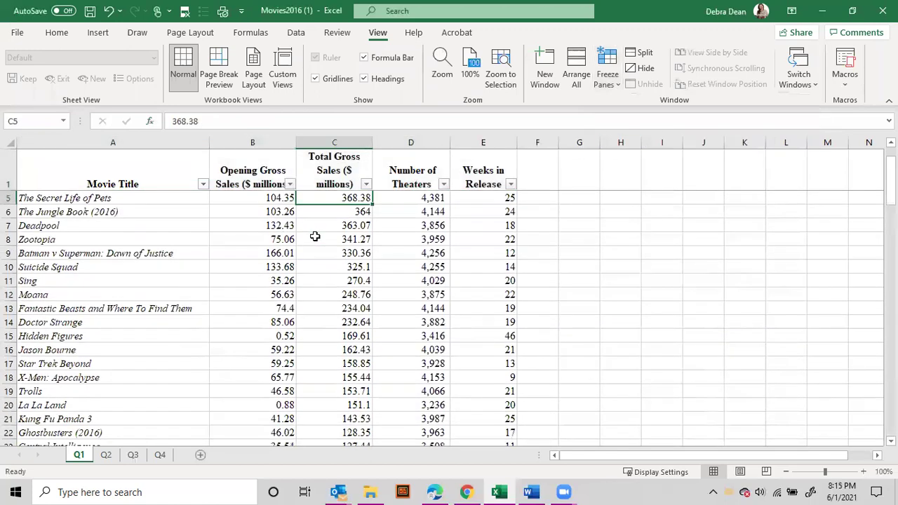
pyautogui.scroll(-18, 326, 247)
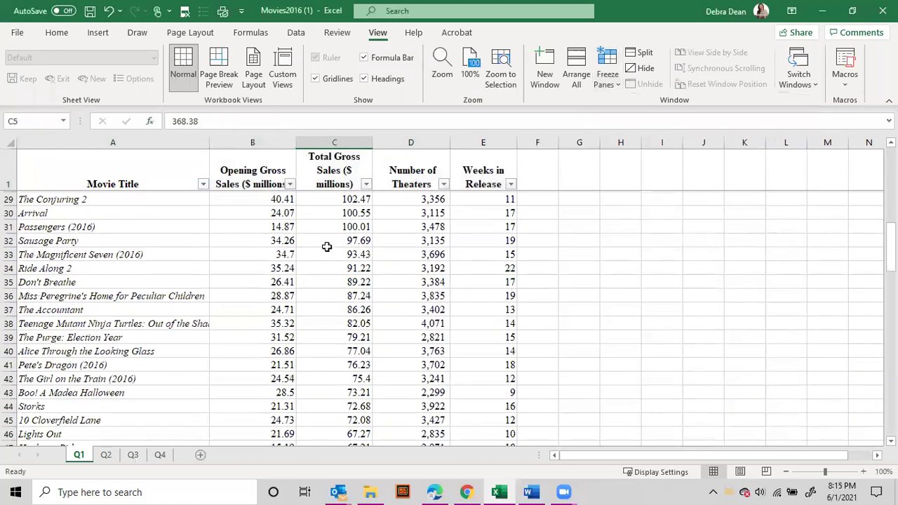
pyautogui.scroll(-9, 326, 247)
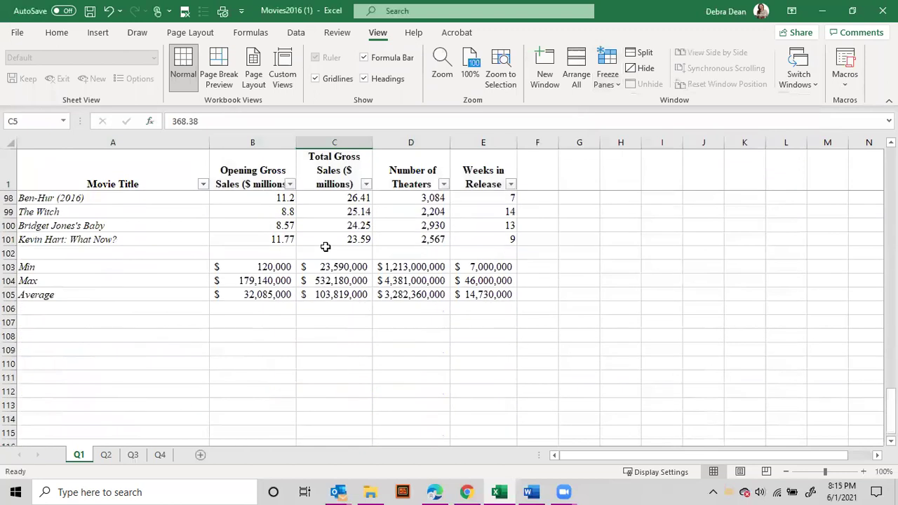
pyautogui.scroll(-1, 325, 246)
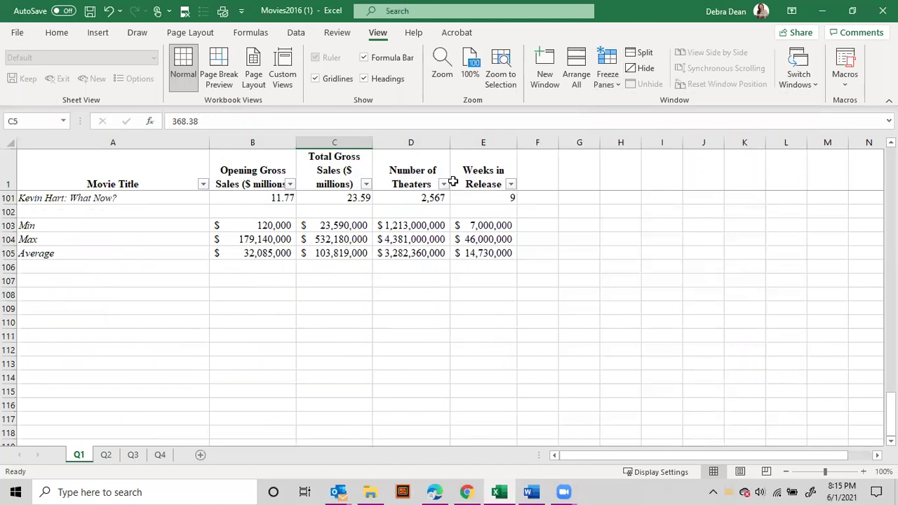
pyautogui.moveTo(425, 226); pyautogui.dragTo(425, 254)
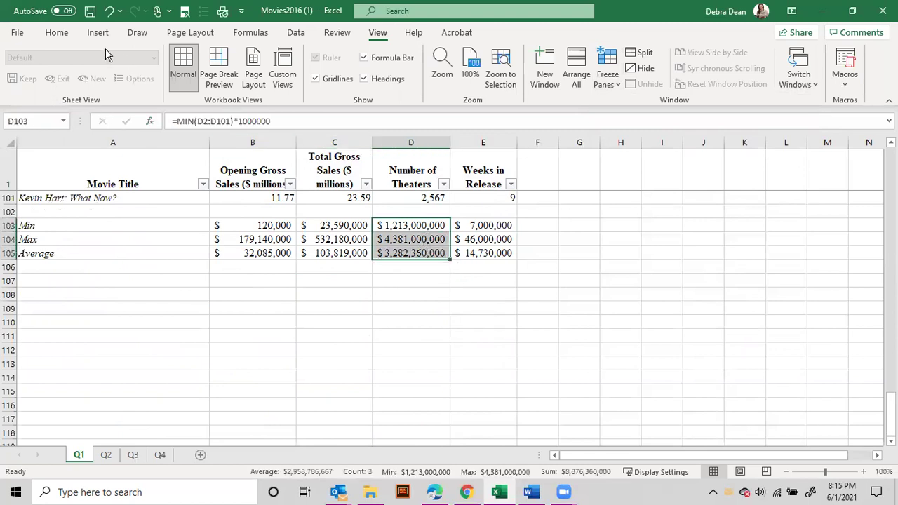
pyautogui.click(67, 35)
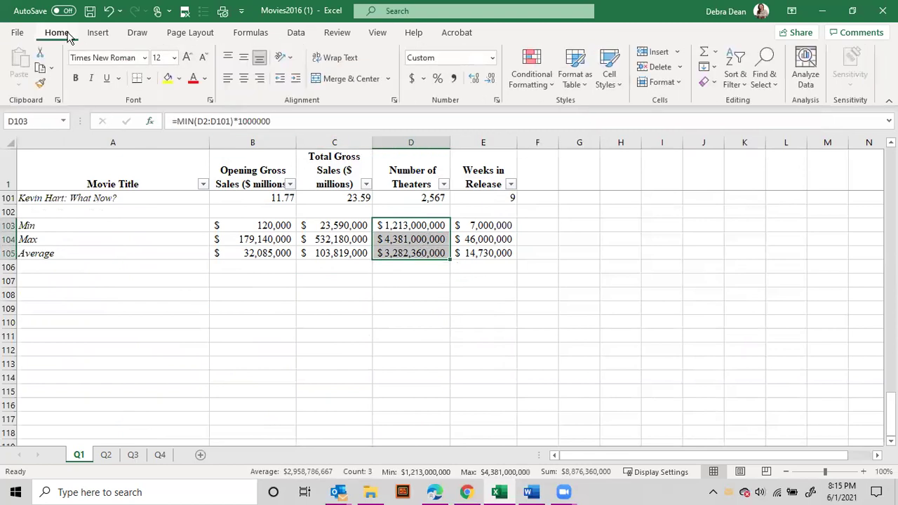
pyautogui.click(453, 78)
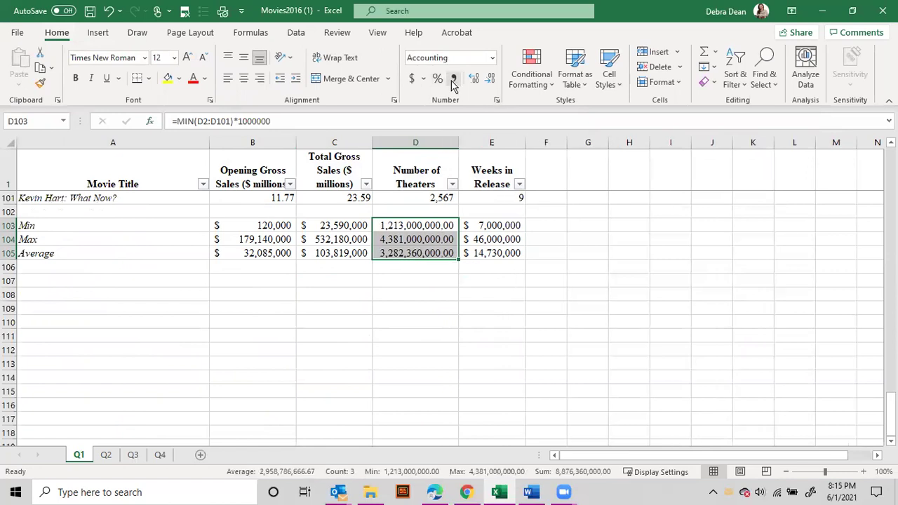
pyautogui.click(491, 82)
pyautogui.click(491, 82)
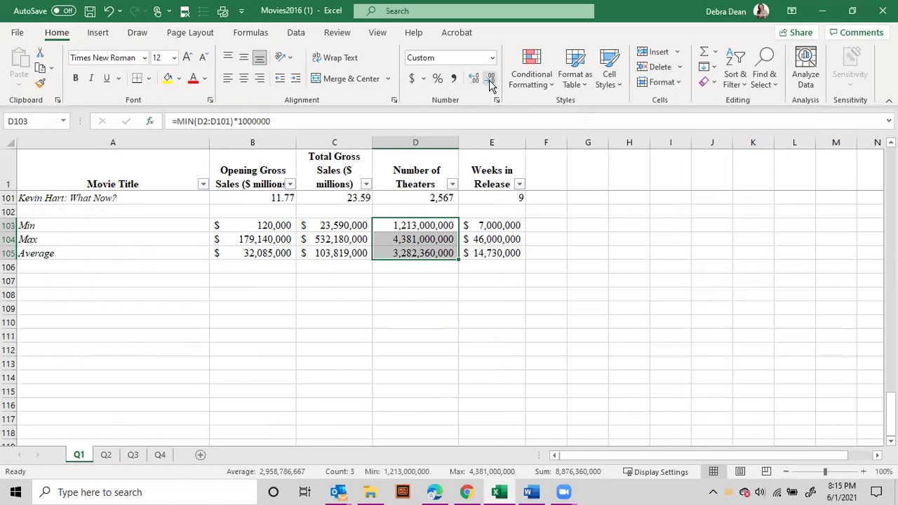
# Remove the *1000000 multiplier from the MIN, MAX and AVERAGE formulas for Number of Theaters in D103:D105.
pyautogui.moveTo(293, 121); pyautogui.dragTo(236, 121)
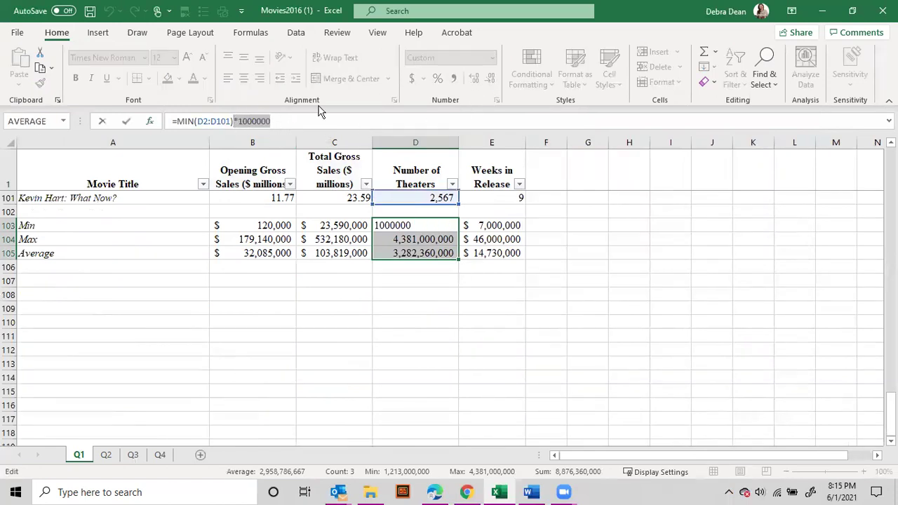
pyautogui.press('BackSpace')
pyautogui.press('Return')
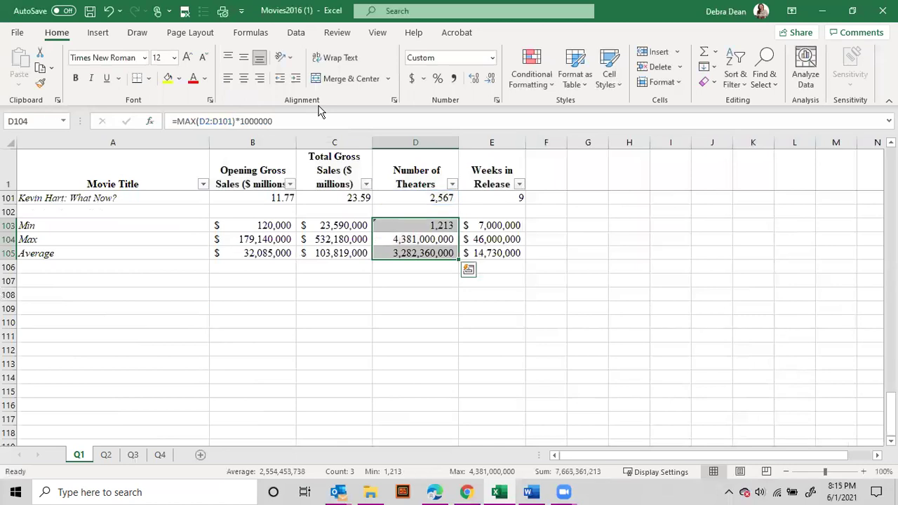
pyautogui.click(440, 239)
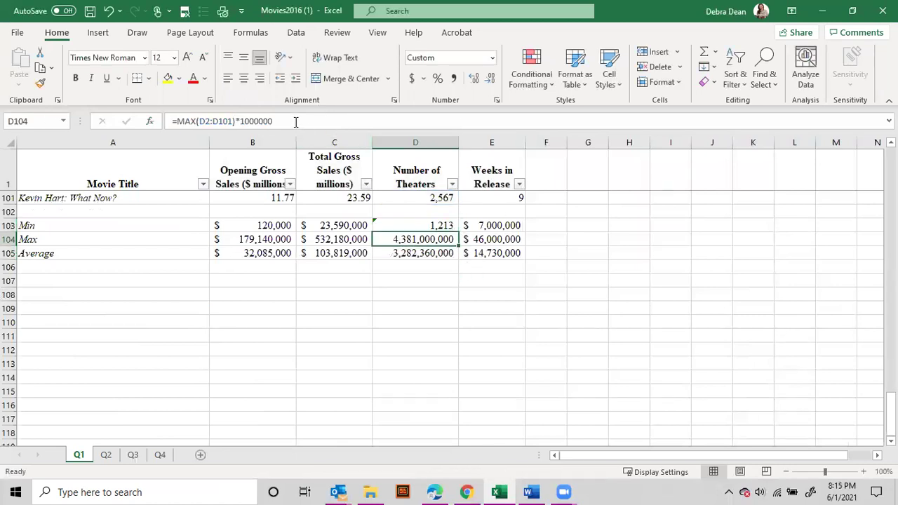
pyautogui.moveTo(297, 121); pyautogui.dragTo(244, 118)
pyautogui.press('BackSpace')
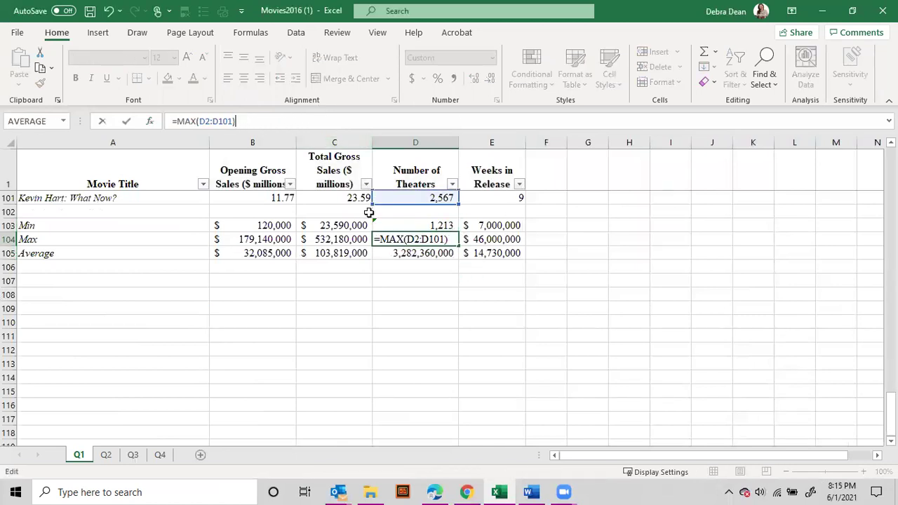
pyautogui.click(416, 252)
pyautogui.click(309, 126)
pyautogui.moveTo(294, 120); pyautogui.dragTo(251, 121)
pyautogui.press('BackSpace')
pyautogui.press('Return')
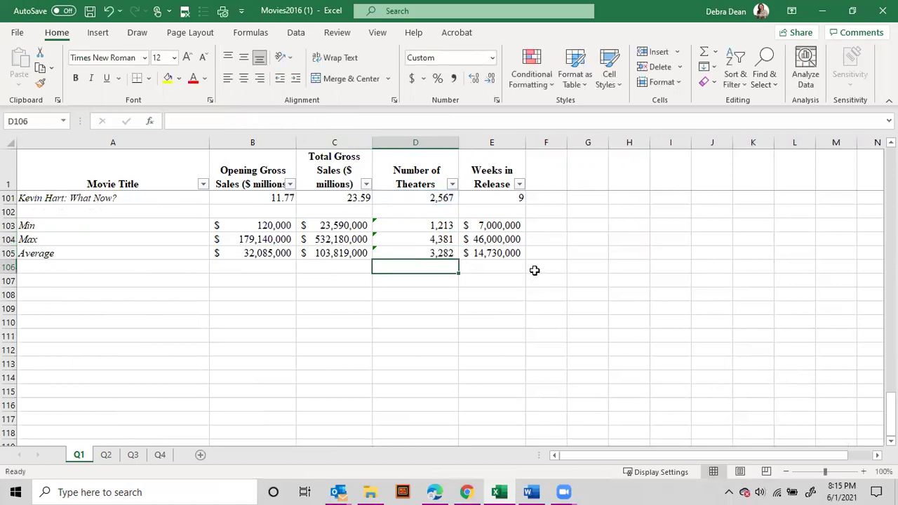
# Remove the *1000000 multiplier from the MIN and MAX formulas for Weeks in Release in E103:E104.
pyautogui.click(491, 225)
pyautogui.moveTo(315, 121); pyautogui.dragTo(232, 121)
pyautogui.press('BackSpace')
pyautogui.press('Return')
pyautogui.press('BackSpace')
pyautogui.press('Return')
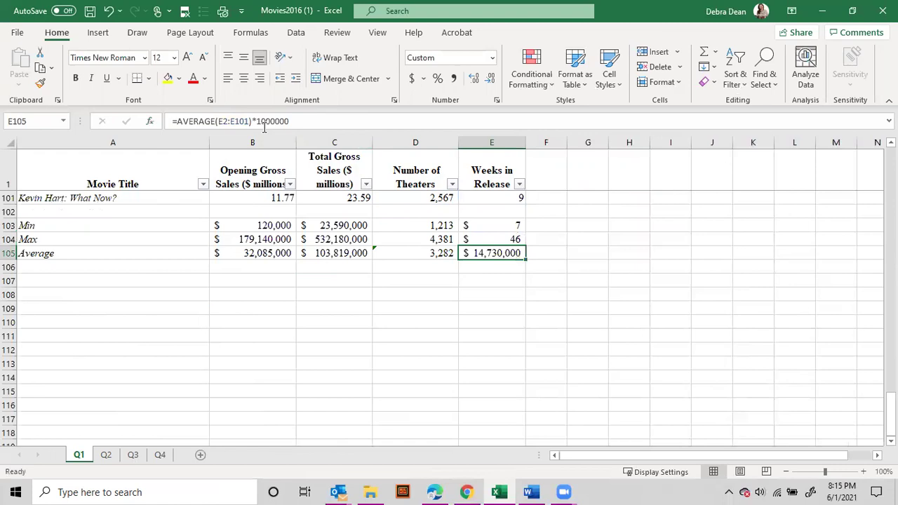
# Apply the comma number style with no decimal places to the Weeks in Release summary values in E103:E105.
pyautogui.moveTo(487, 226); pyautogui.dragTo(489, 253)
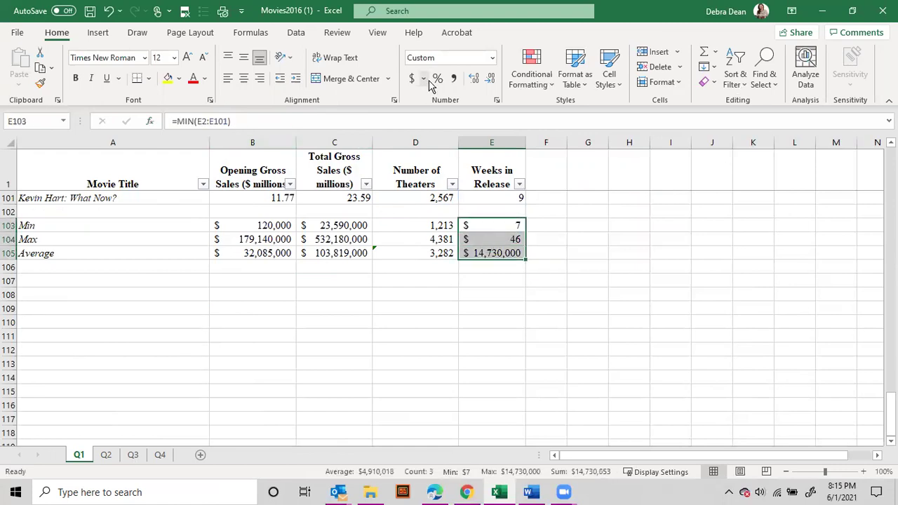
pyautogui.click(453, 79)
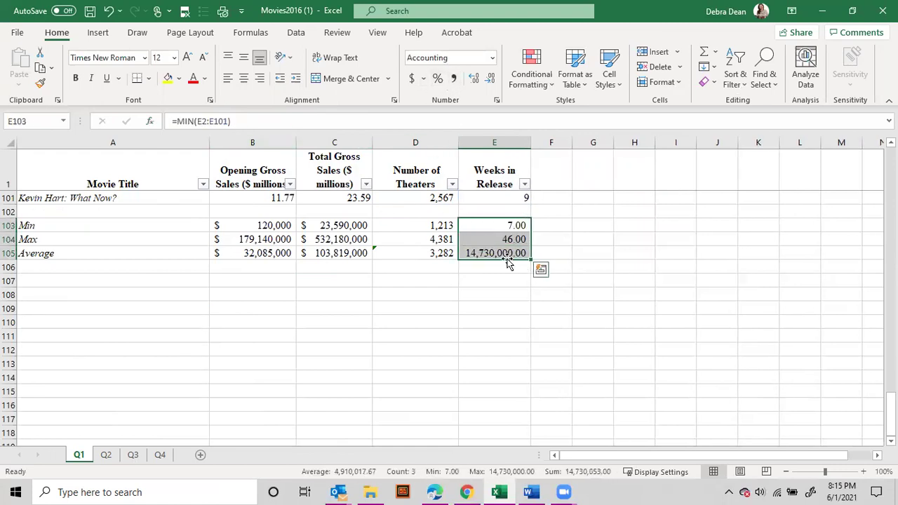
pyautogui.click(490, 80)
pyautogui.click(490, 79)
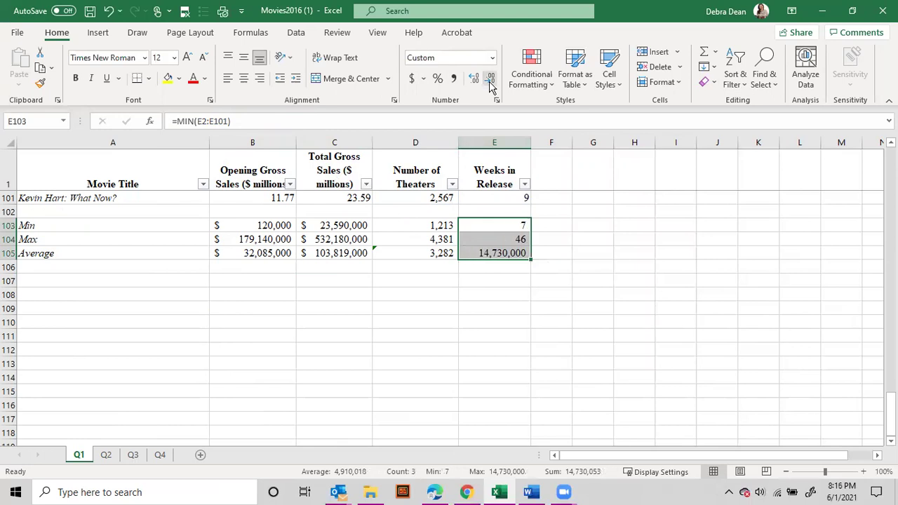
# Remove the *1000000 multiplier from the AVERAGE formula for Weeks in Release in E105.
pyautogui.click(506, 254)
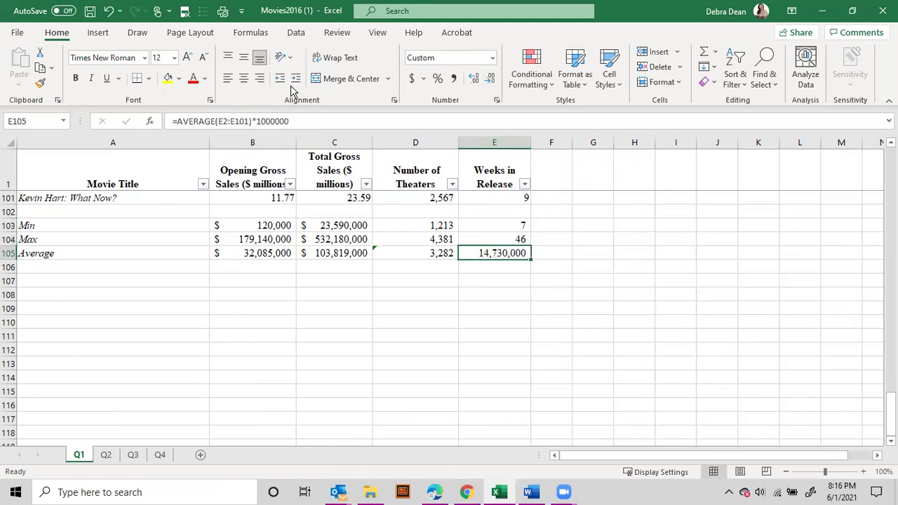
pyautogui.moveTo(296, 122); pyautogui.dragTo(258, 122)
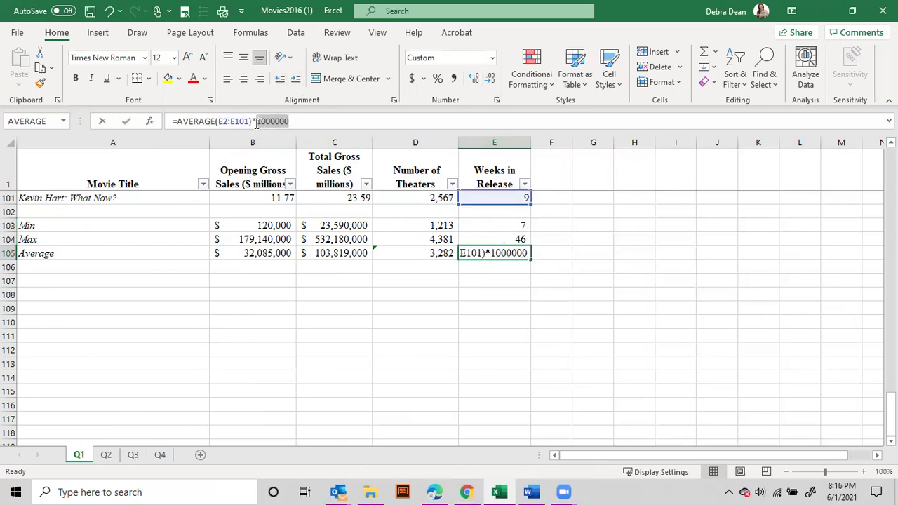
pyautogui.press('BackSpace')
pyautogui.press('Return')
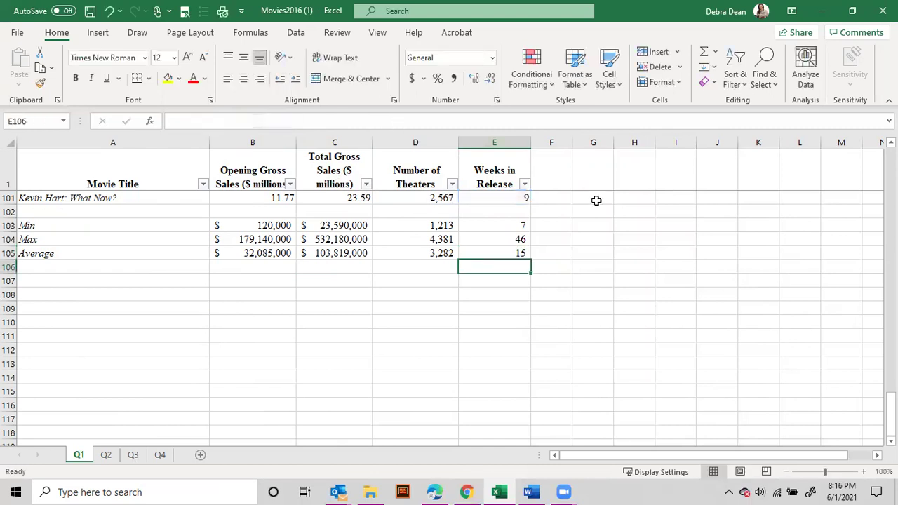
# Highlight the Min, Max and Average summary rows A103:E105 with a yellow fill.
pyautogui.moveTo(56, 228); pyautogui.dragTo(495, 253)
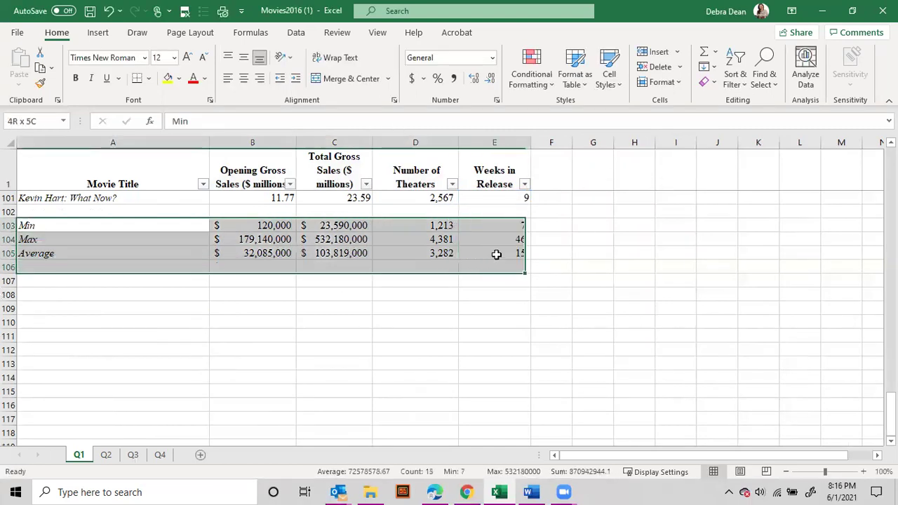
pyautogui.click(168, 79)
pyautogui.click(494, 362)
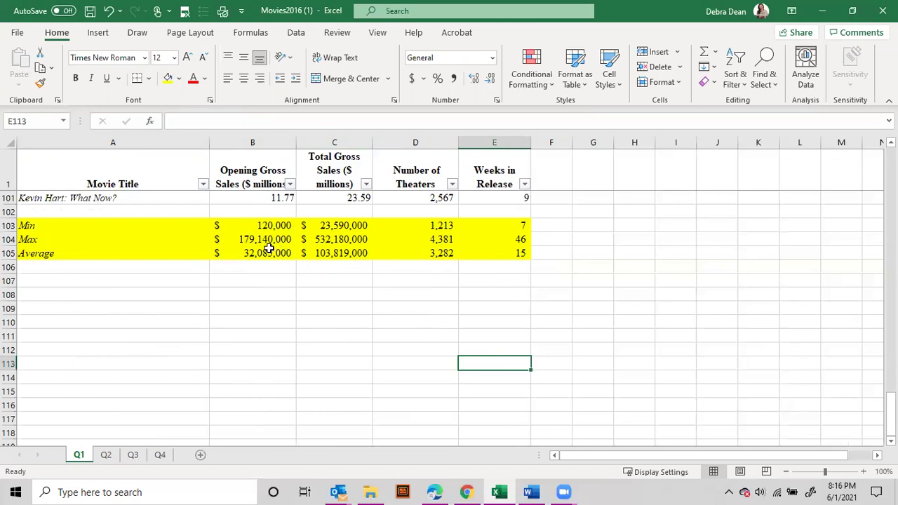
pyautogui.click(290, 183)
pyautogui.press('Escape')
pyautogui.scroll(4, 261, 358)
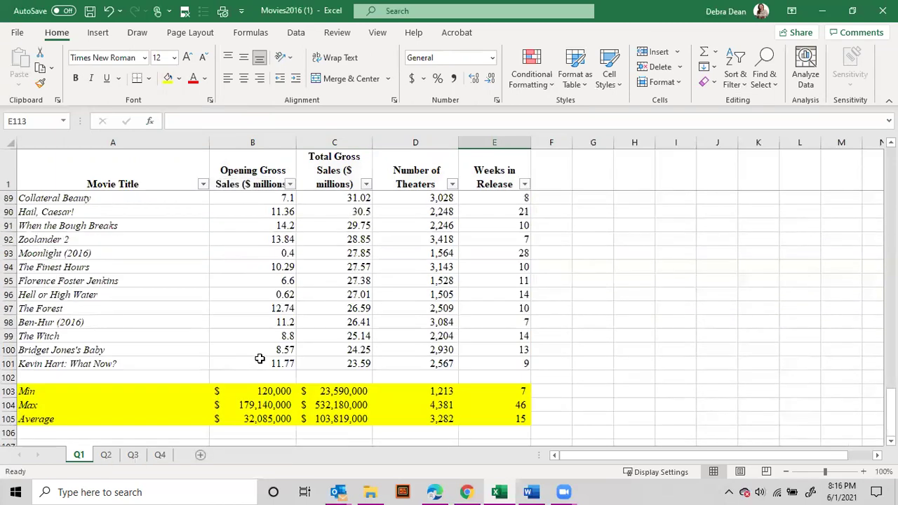
pyautogui.scroll(3, 258, 356)
pyautogui.scroll(-5, 258, 356)
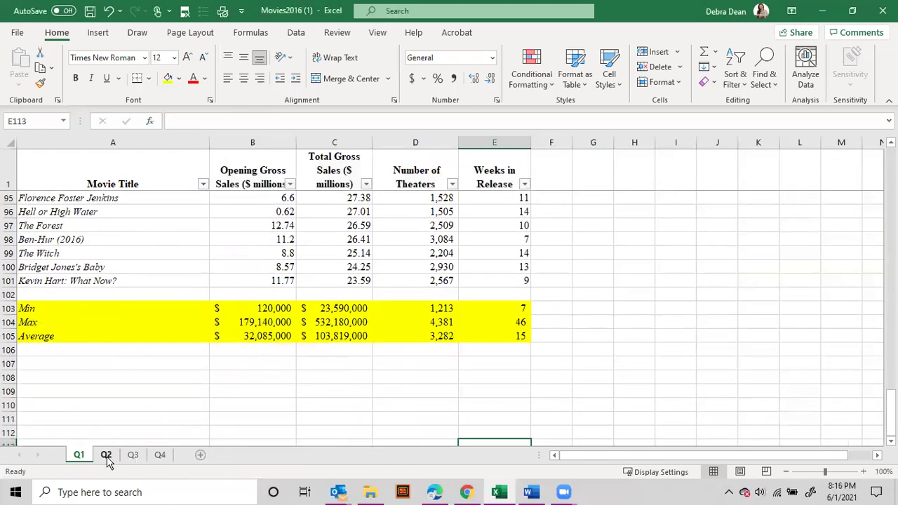
pyautogui.click(363, 252)
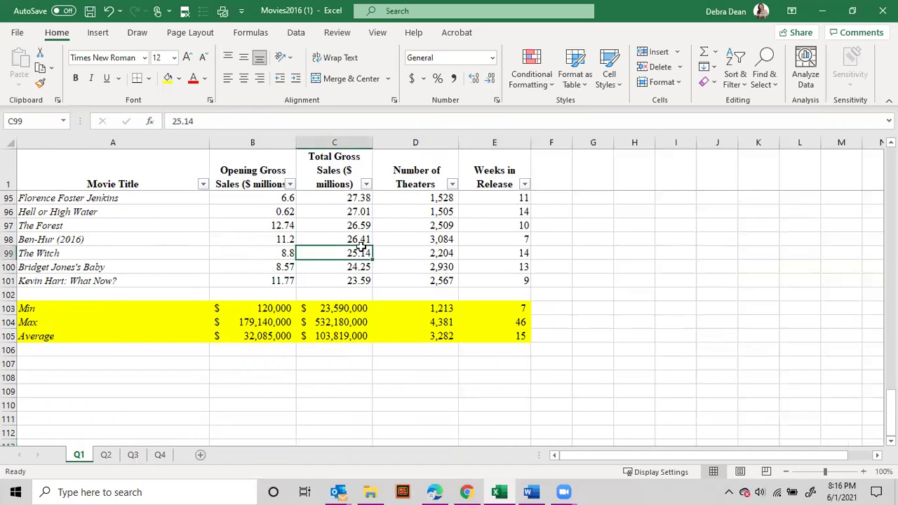
# Add a new worksheet after Q1 and paste the entire contents of the Q2 sheet into it.
pyautogui.click(200, 457)
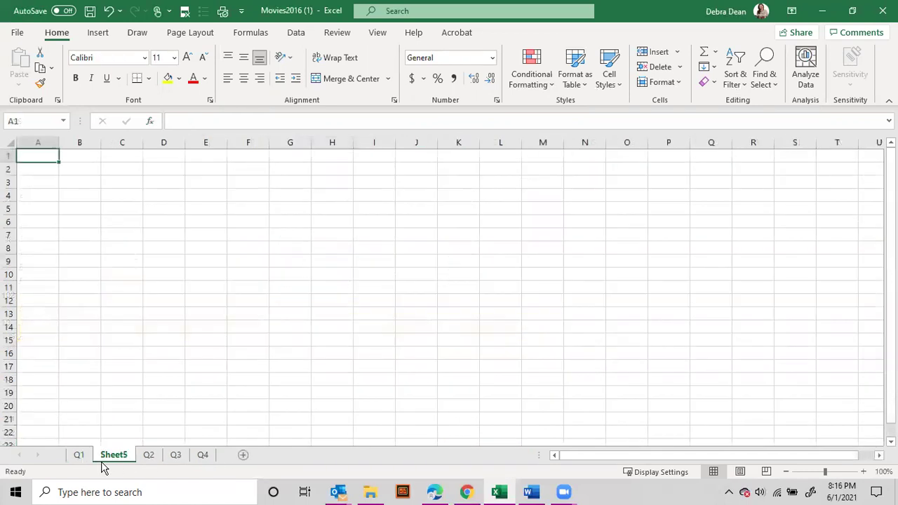
pyautogui.click(149, 455)
pyautogui.rightClick(15, 141)
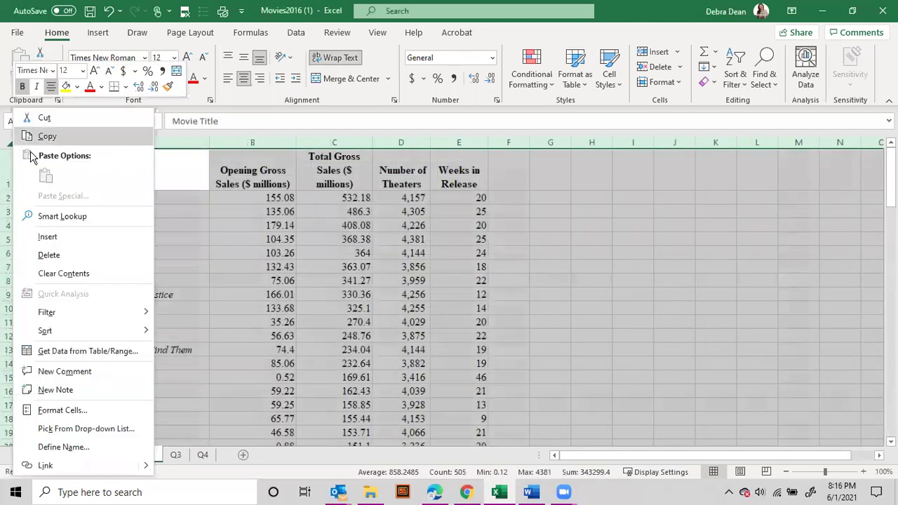
pyautogui.click(27, 134)
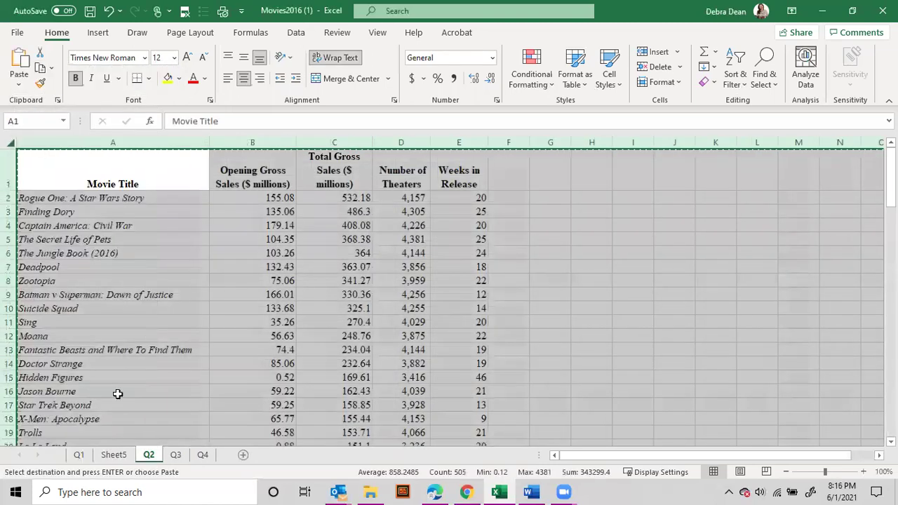
pyautogui.click(118, 455)
pyautogui.hotkey('ctrl', 'a')
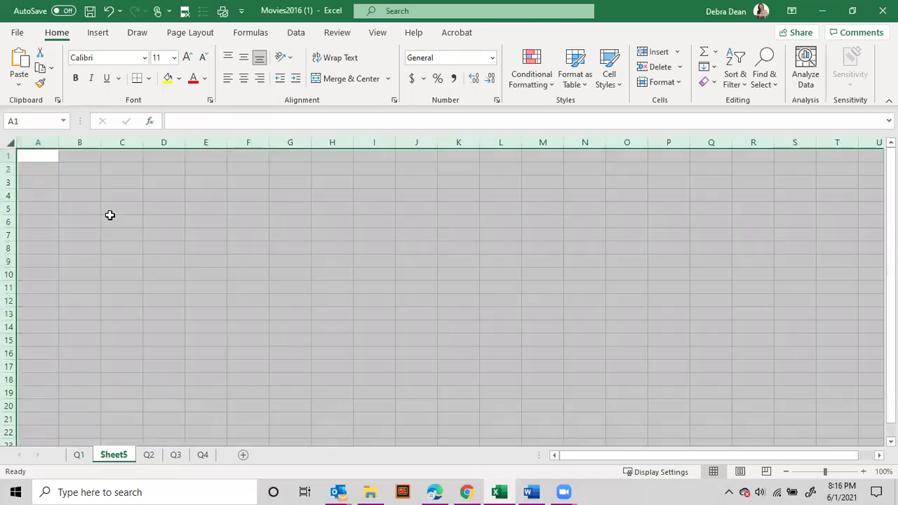
pyautogui.hotkey('ctrl', 'v')
# Rename the new worksheet as Q1 - Pivot Table.
pyautogui.rightClick(113, 456)
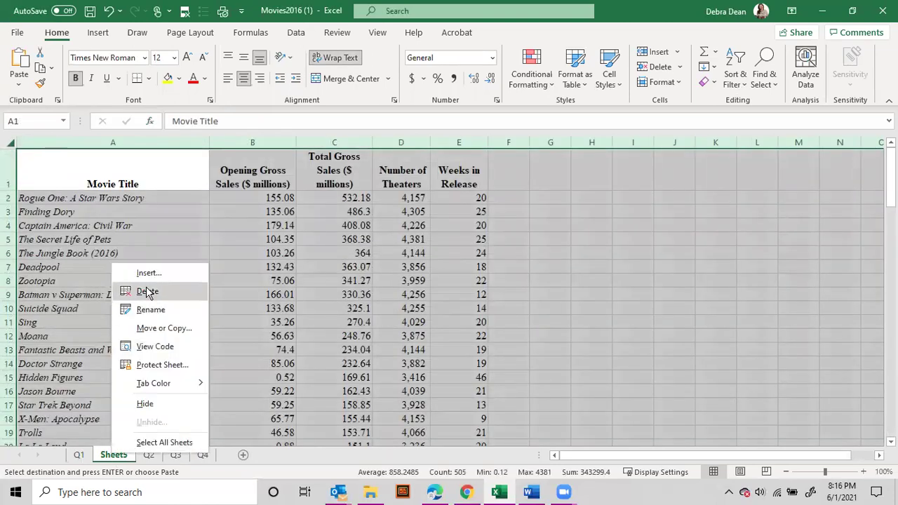
pyautogui.click(151, 309)
pyautogui.write('Q1 - Pivot Table')
pyautogui.press('Return')
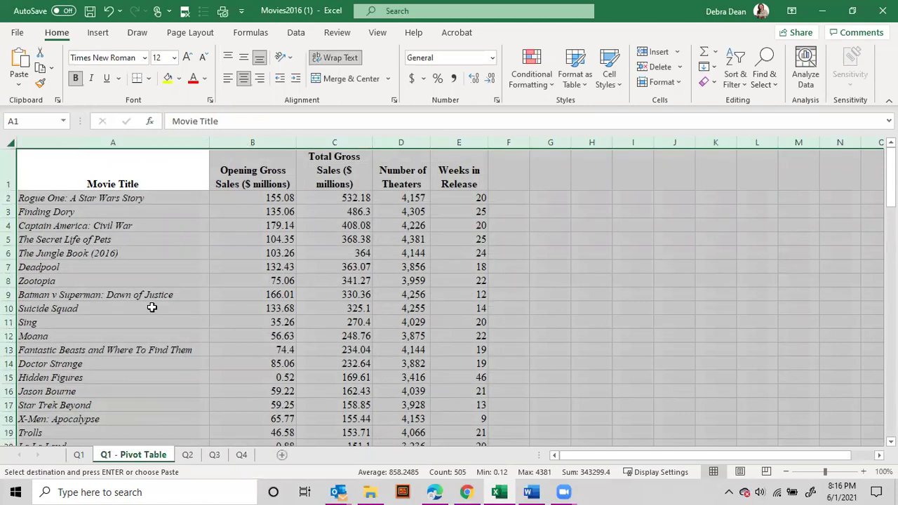
# Create a PivotTable on a new worksheet from the movie data range A1:E101 of the Q1 - Pivot Table sheet.
pyautogui.click(257, 266)
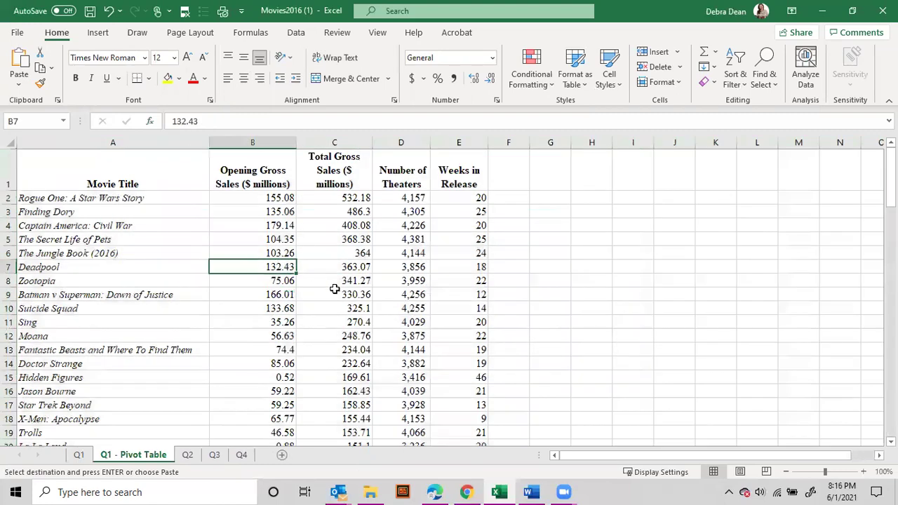
pyautogui.scroll(-4, 337, 289)
pyautogui.scroll(-15, 338, 297)
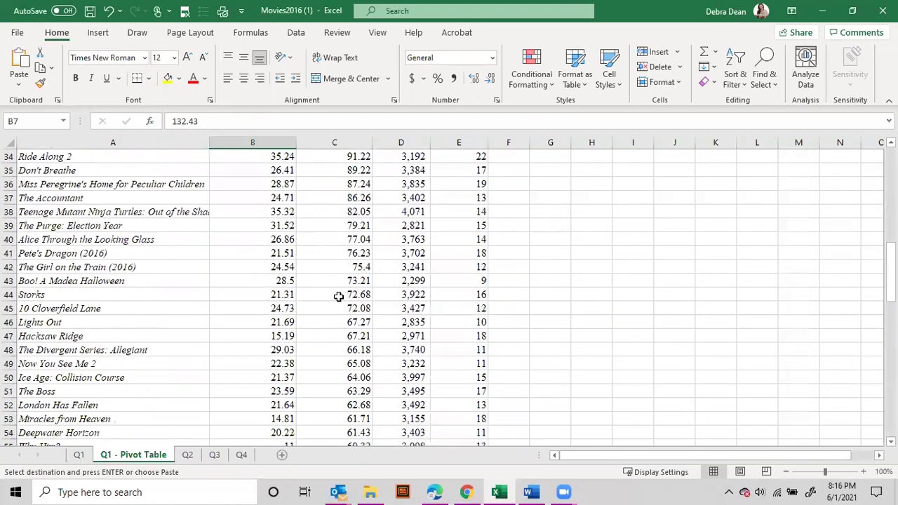
pyautogui.scroll(-13, 338, 296)
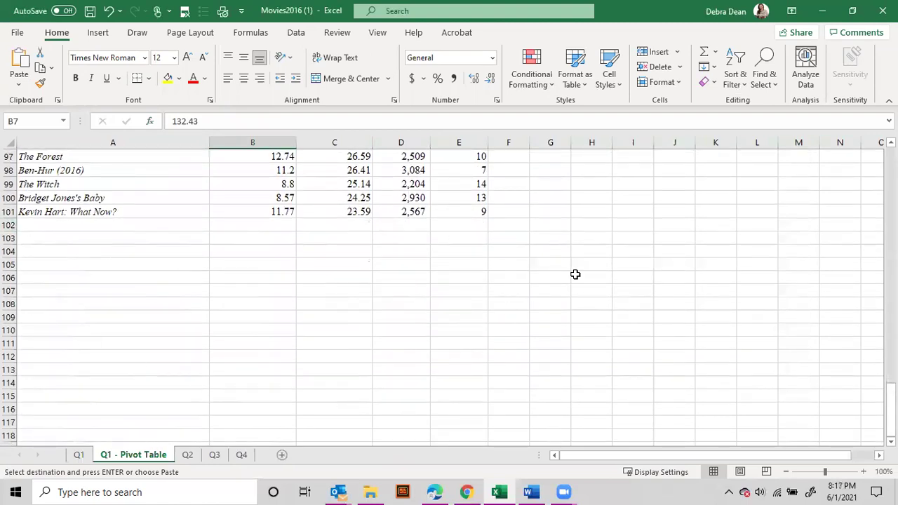
pyautogui.scroll(20, 294, 292)
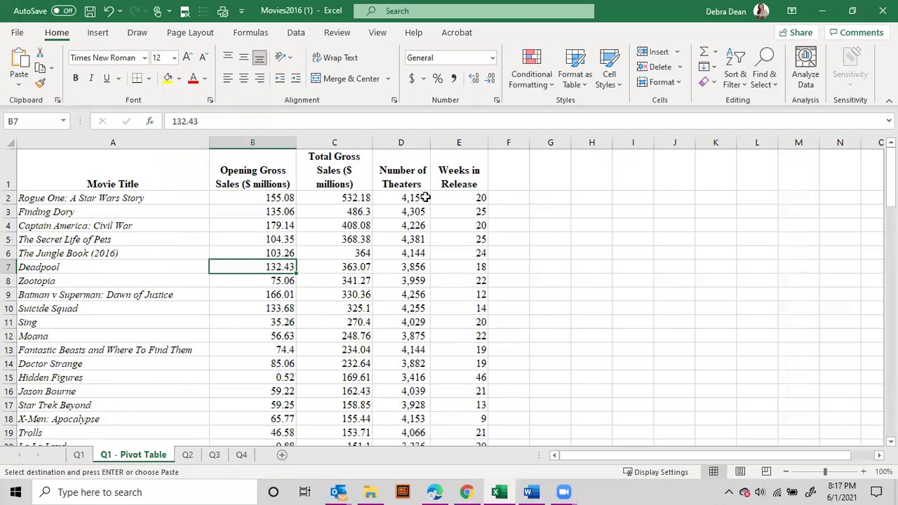
pyautogui.click(171, 209)
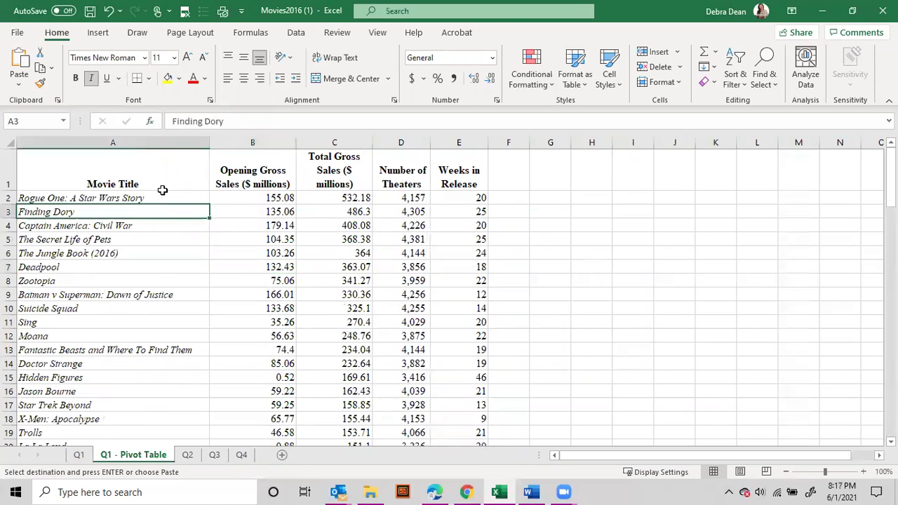
pyautogui.click(99, 33)
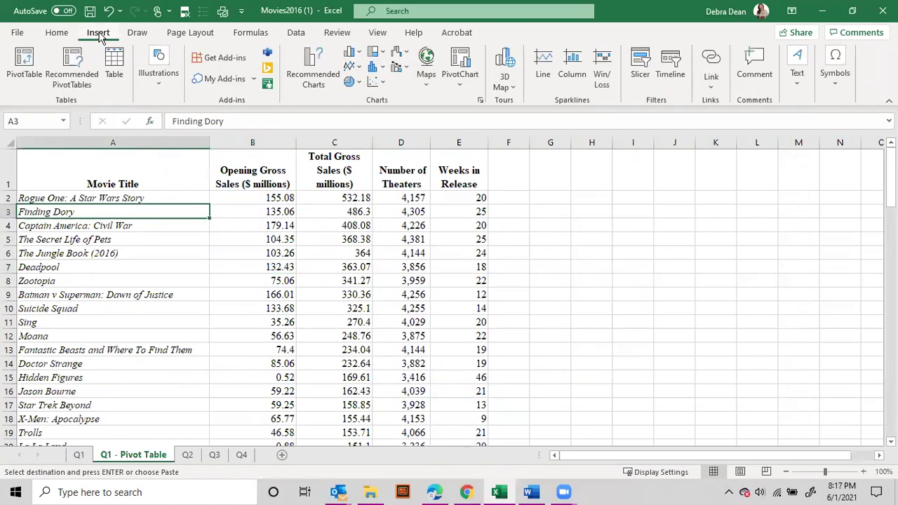
pyautogui.click(24, 67)
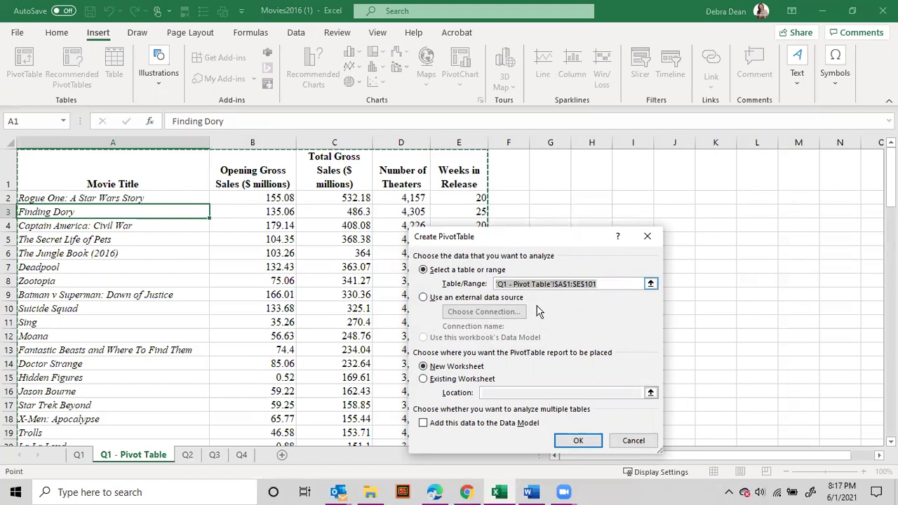
pyautogui.scroll(-13, 269, 357)
pyautogui.scroll(-18, 269, 357)
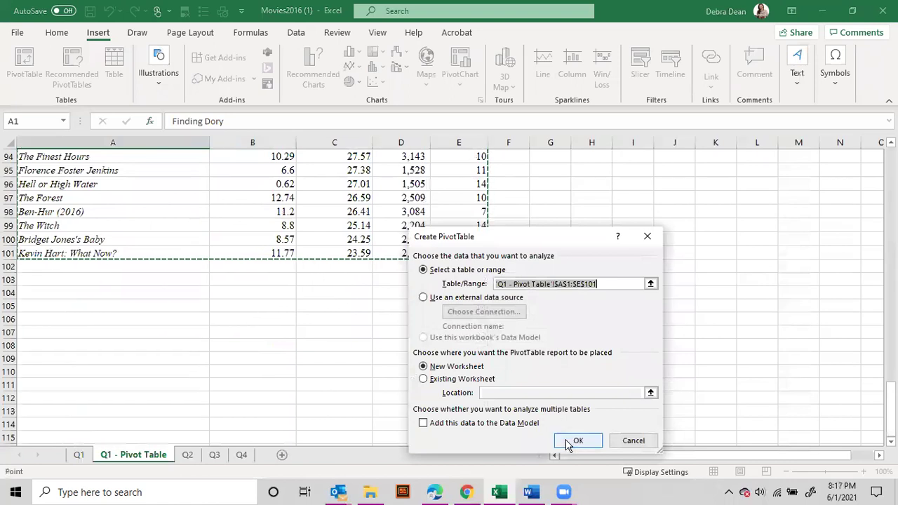
pyautogui.click(463, 380)
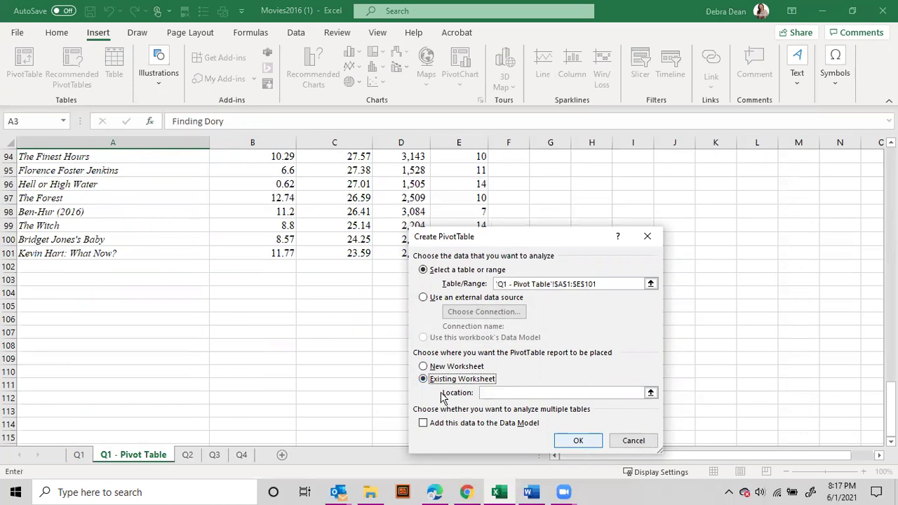
pyautogui.click(423, 367)
pyautogui.click(573, 447)
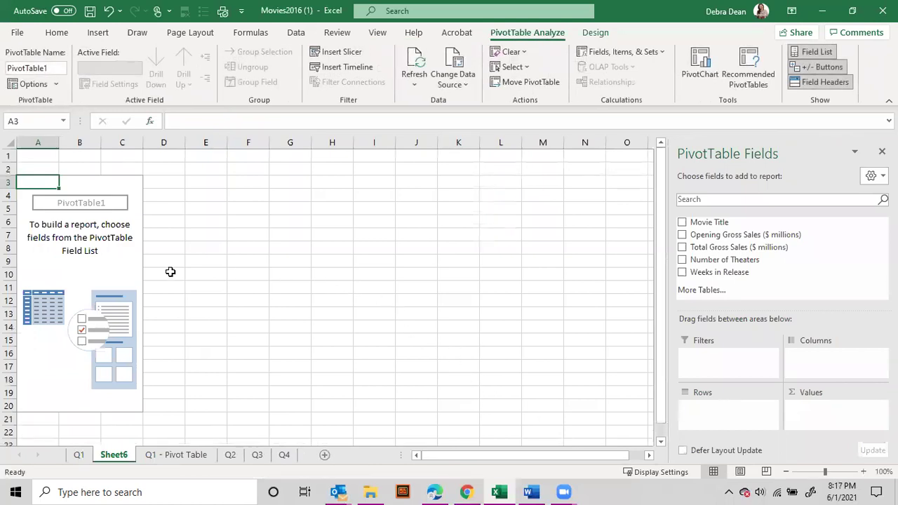
# Add Movie Title to the PivotTable rows and Opening Gross Sales ($ millions) to its values, and check the source data sheet.
pyautogui.click(681, 222)
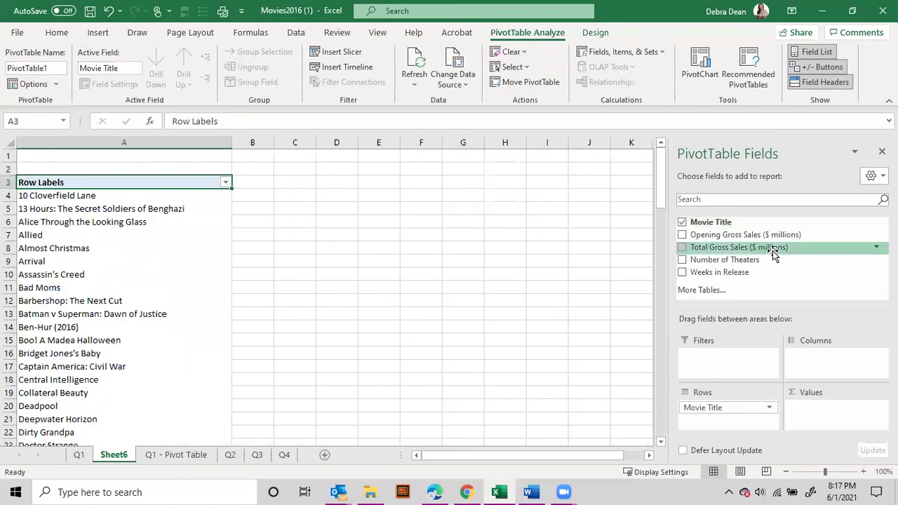
pyautogui.click(682, 236)
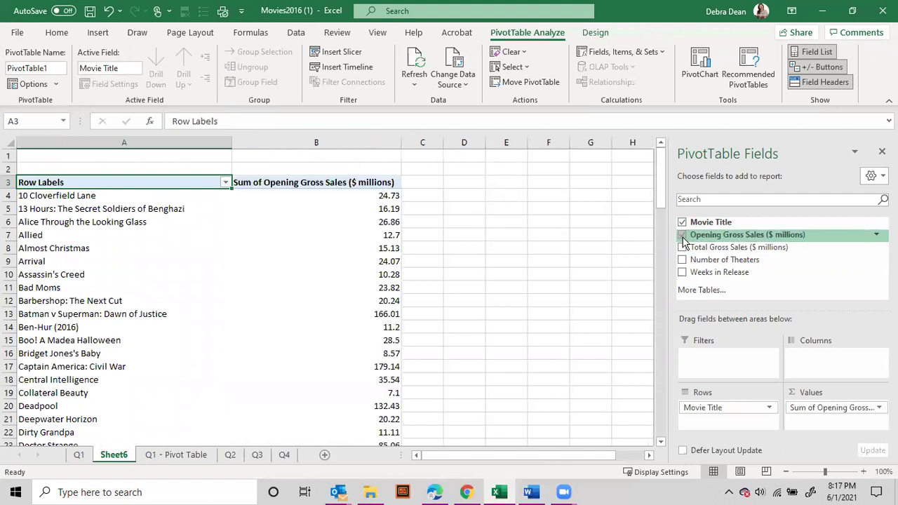
pyautogui.click(176, 455)
pyautogui.scroll(6, 214, 276)
pyautogui.scroll(20, 214, 276)
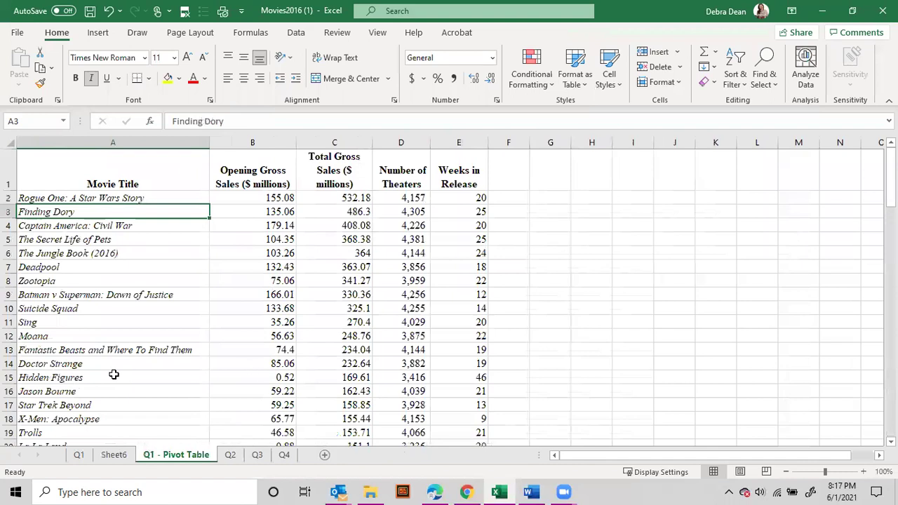
pyautogui.click(114, 455)
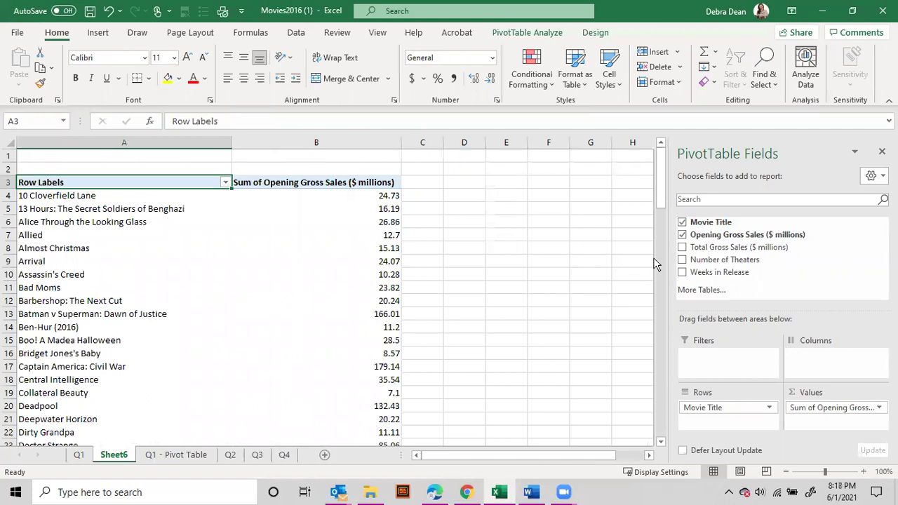
# Try to count the movie titles by setting the Movie Title row field's subtotals to custom Count.
pyautogui.moveTo(735, 420); pyautogui.dragTo(772, 414)
pyautogui.click(770, 410)
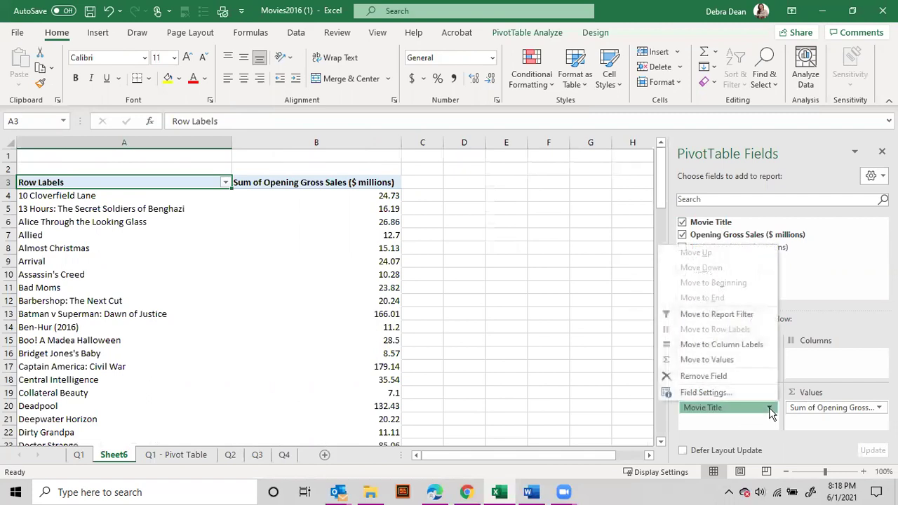
pyautogui.click(752, 394)
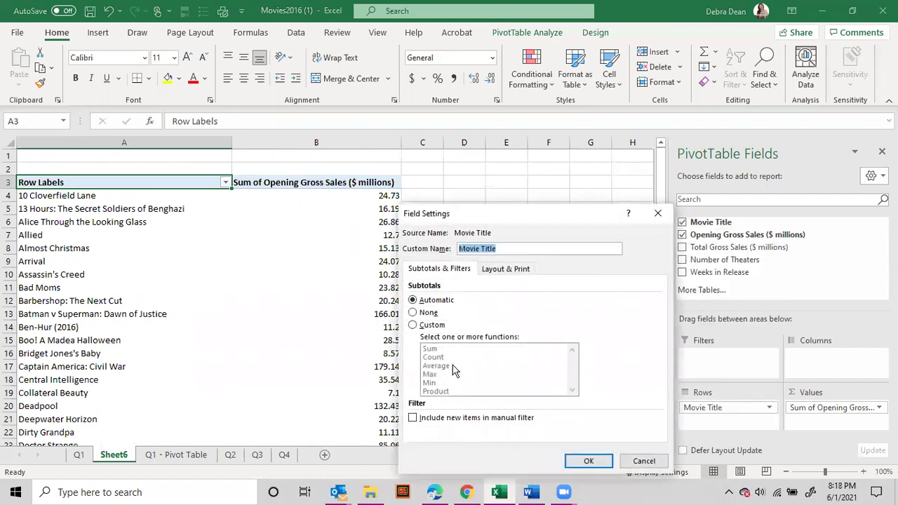
pyautogui.click(413, 325)
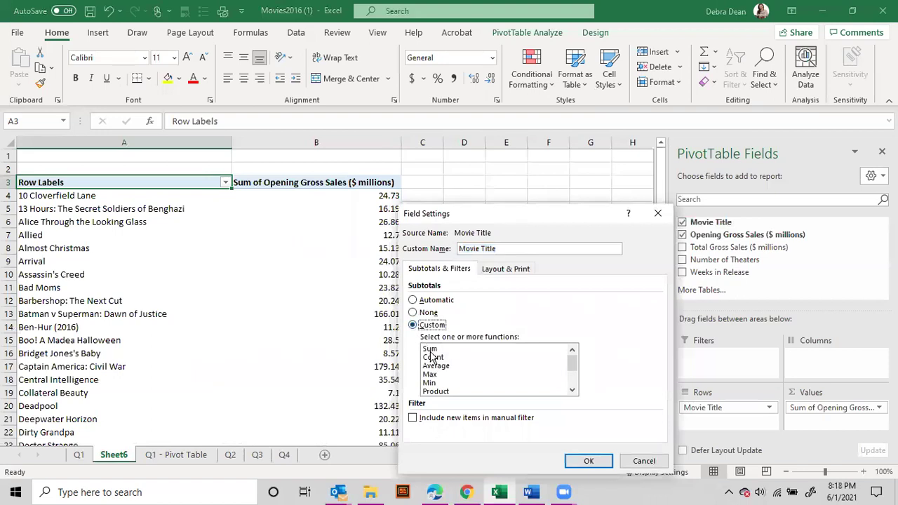
pyautogui.click(430, 357)
pyautogui.click(584, 461)
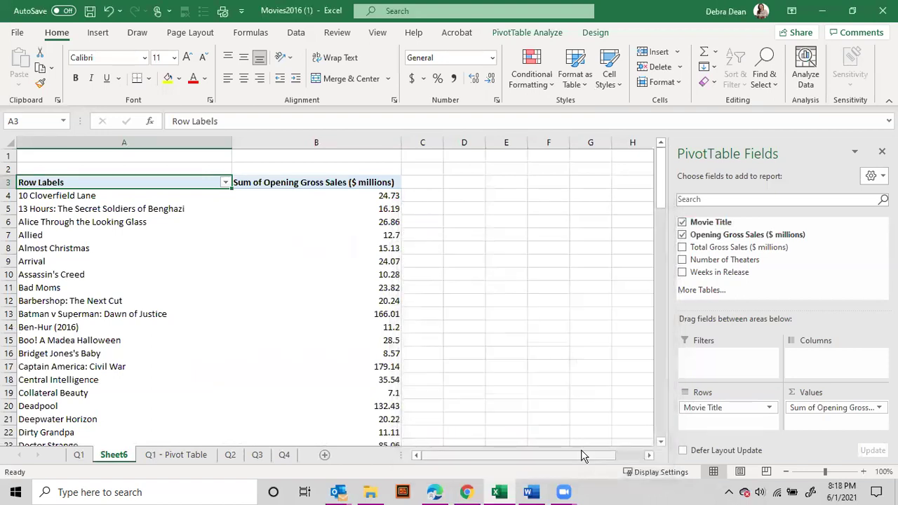
# Move Movie Title from the PivotTable rows to its values and summarize Opening Gross Sales ($ millions) by Average for comparison with sheet Q1.
pyautogui.moveTo(714, 411); pyautogui.dragTo(819, 408)
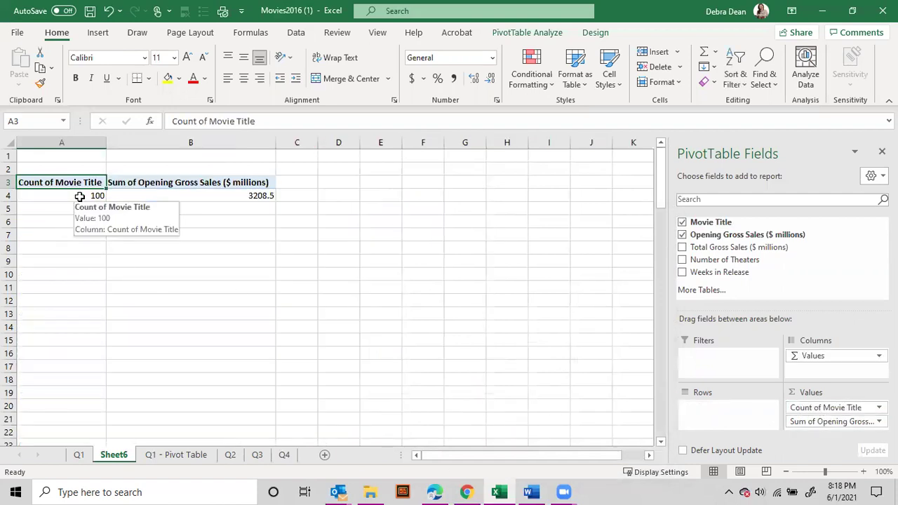
pyautogui.click(181, 196)
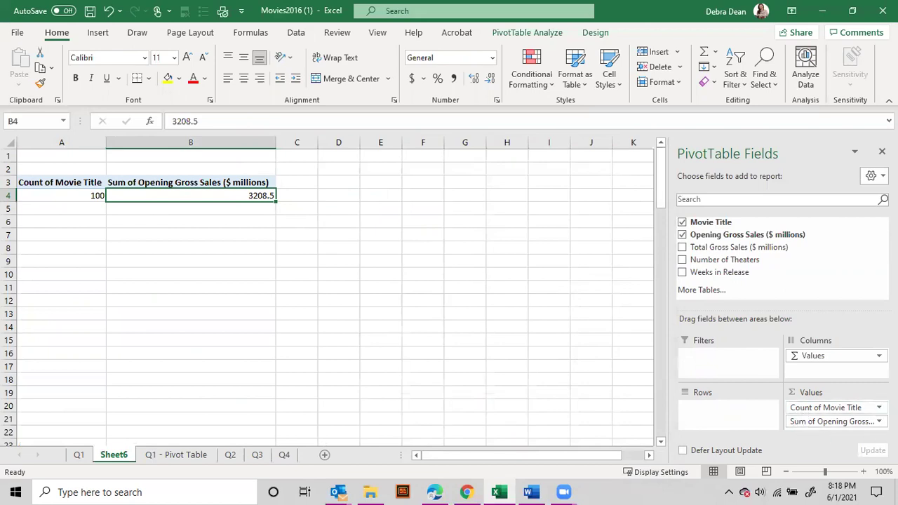
pyautogui.click(878, 423)
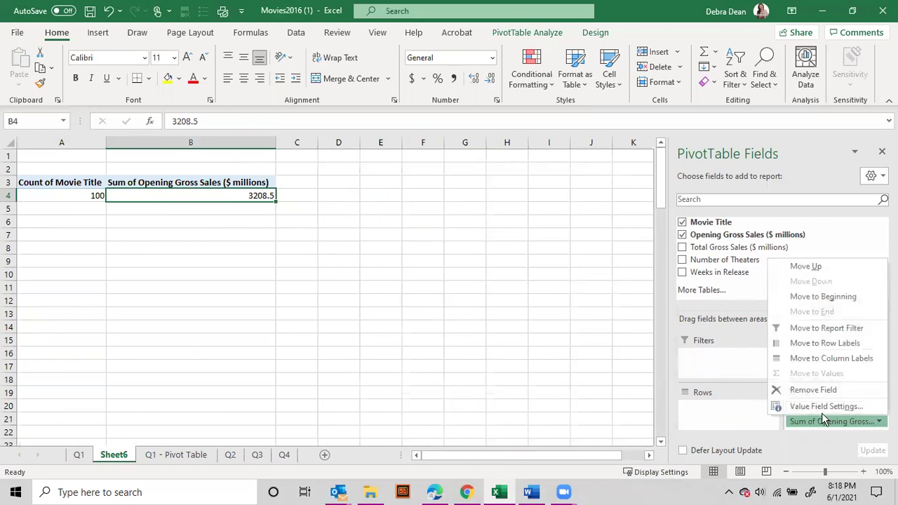
pyautogui.click(808, 408)
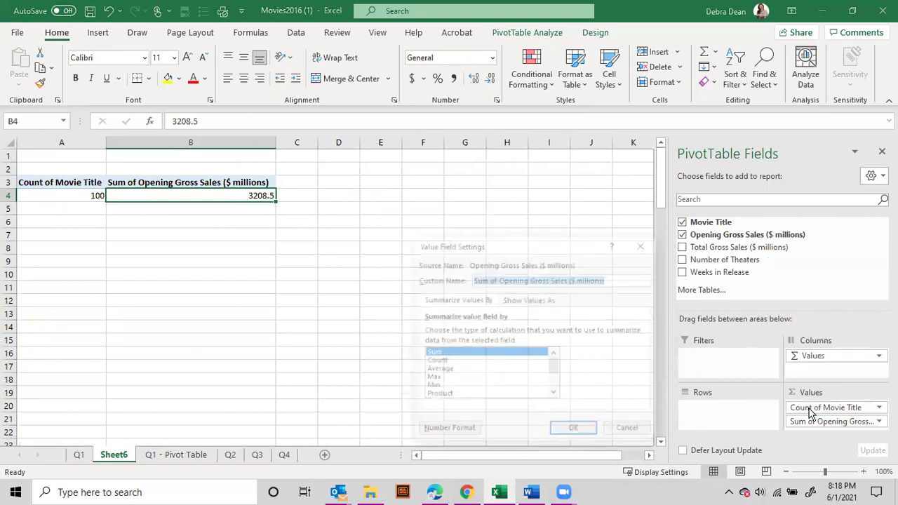
pyautogui.click(444, 369)
pyautogui.click(591, 428)
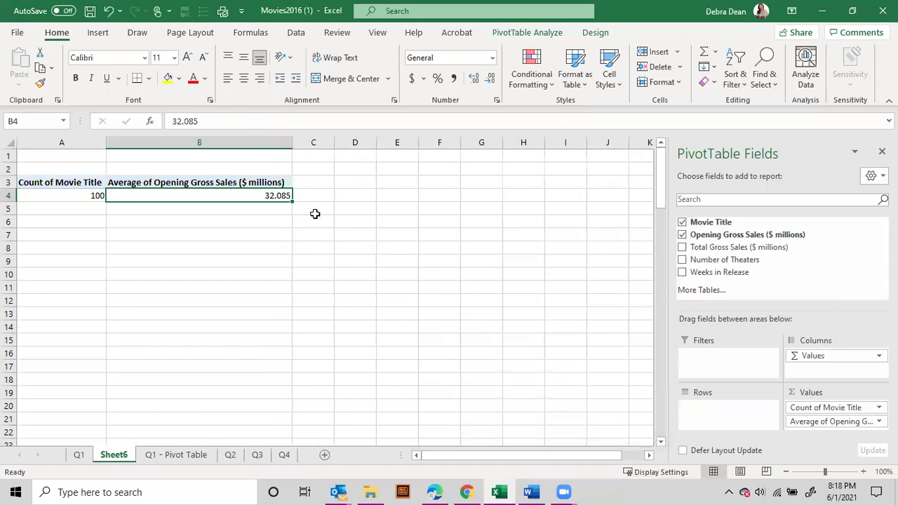
pyautogui.click(86, 456)
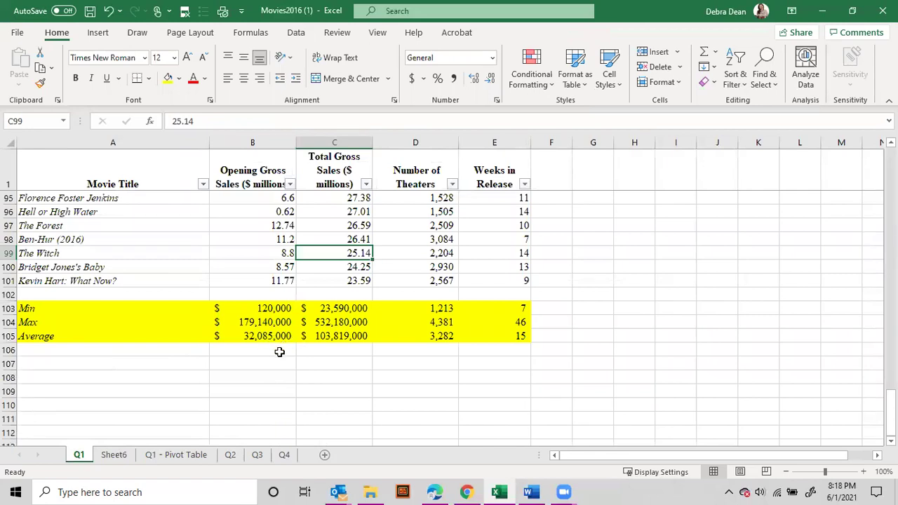
# Add Total Gross Sales ($ millions), Number of Theaters and Weeks in Release to the PivotTable values on Sheet6.
pyautogui.click(113, 455)
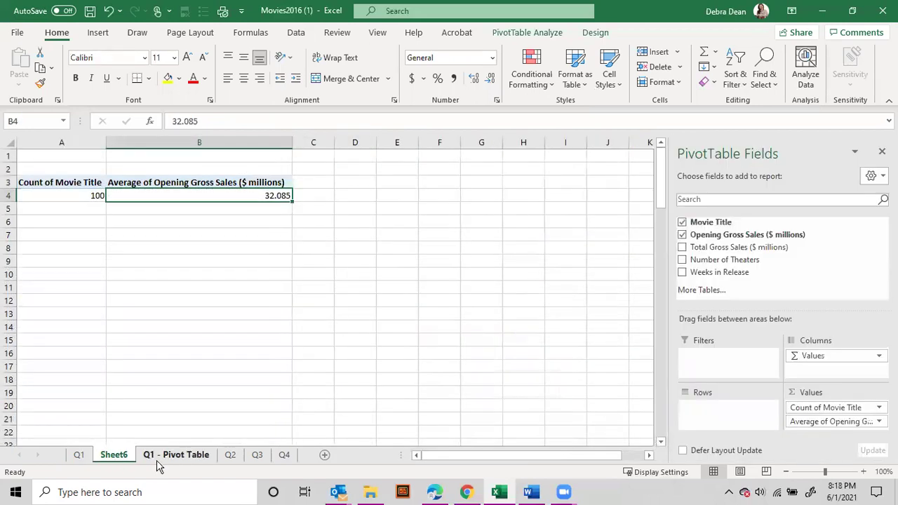
pyautogui.click(682, 247)
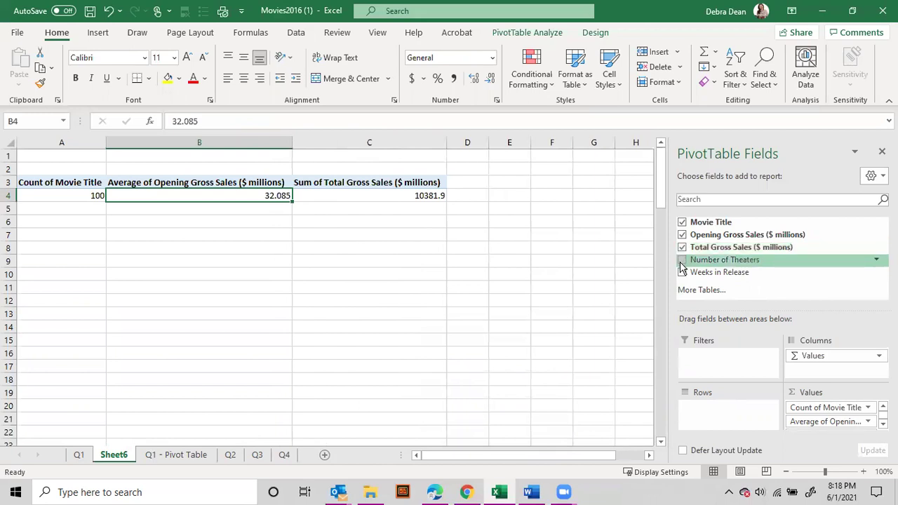
pyautogui.click(682, 260)
pyautogui.click(683, 273)
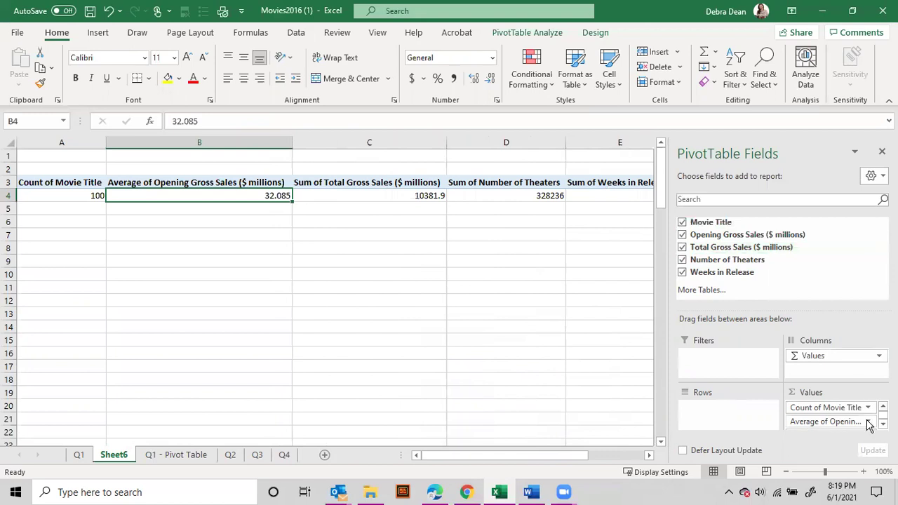
# Summarize the PivotTable's Total Gross Sales ($ millions) value field by Average.
pyautogui.scroll(-3, 868, 423)
pyautogui.scroll(3, 868, 420)
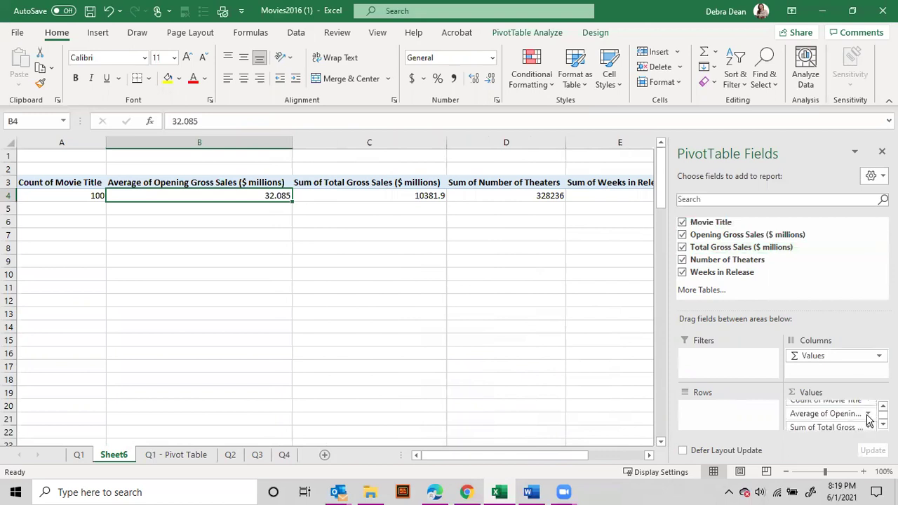
pyautogui.scroll(-1, 868, 419)
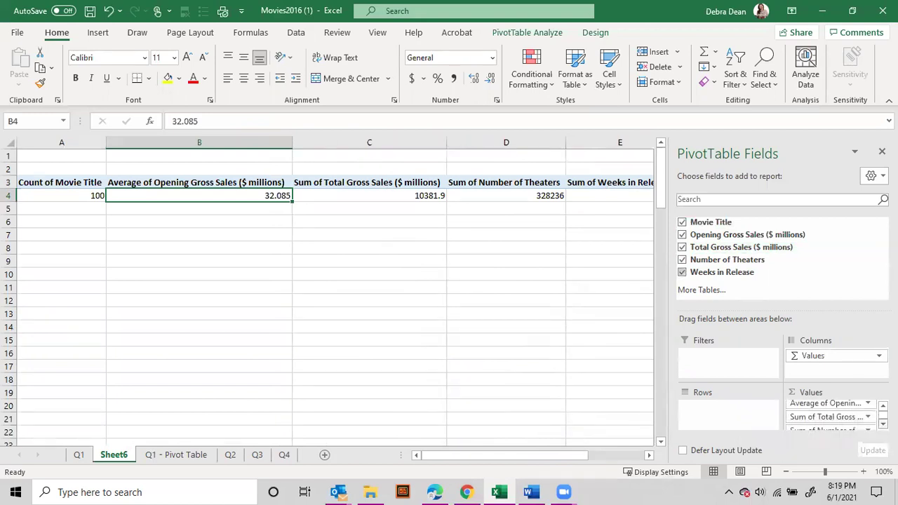
pyautogui.scroll(-1, 832, 416)
pyautogui.click(883, 405)
pyautogui.click(842, 417)
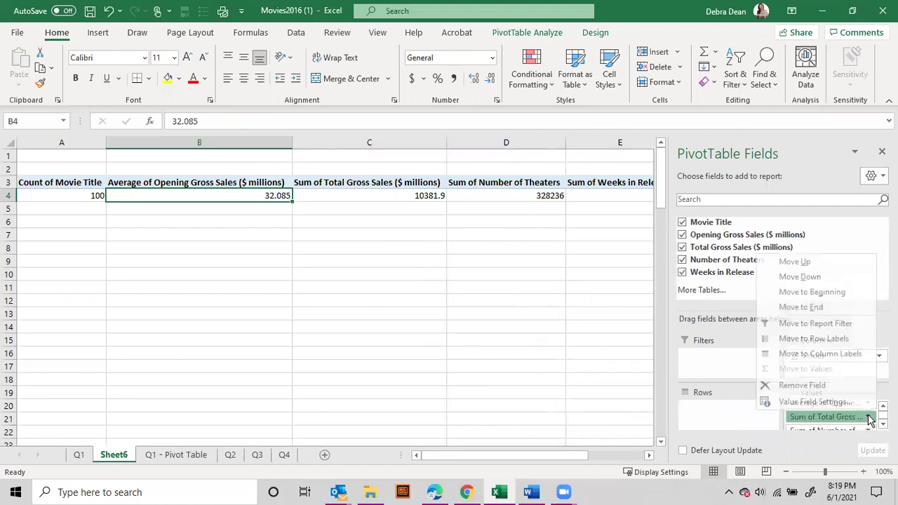
pyautogui.click(844, 403)
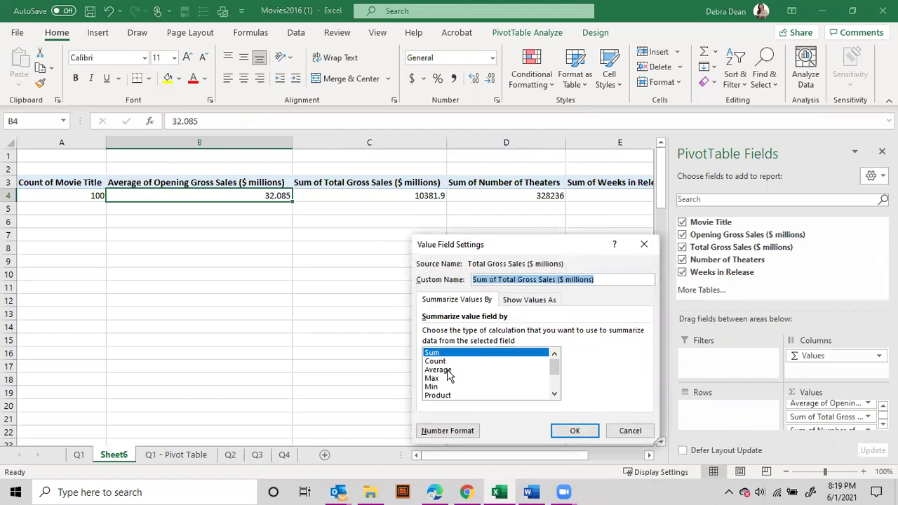
pyautogui.click(442, 370)
pyautogui.click(573, 429)
# Summarize the PivotTable's Number of Theaters and Weeks in Release value fields by Average.
pyautogui.scroll(-1, 865, 410)
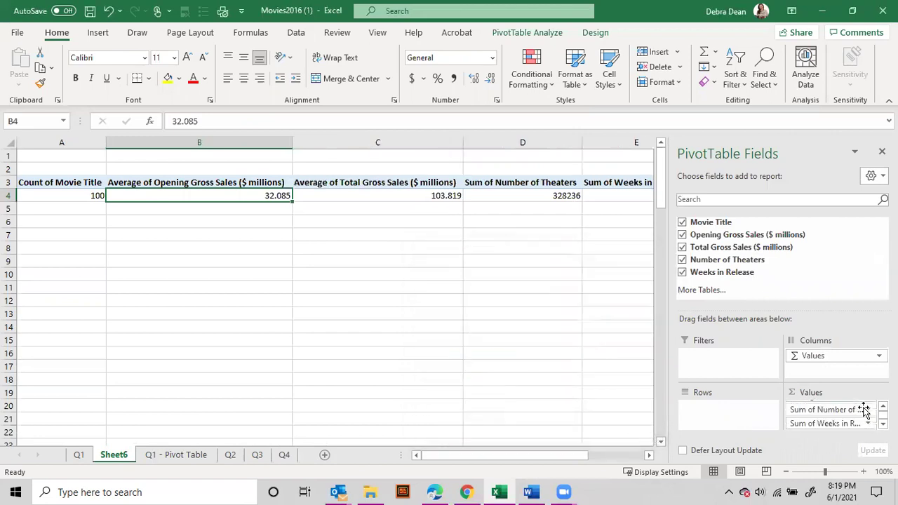
pyautogui.click(865, 411)
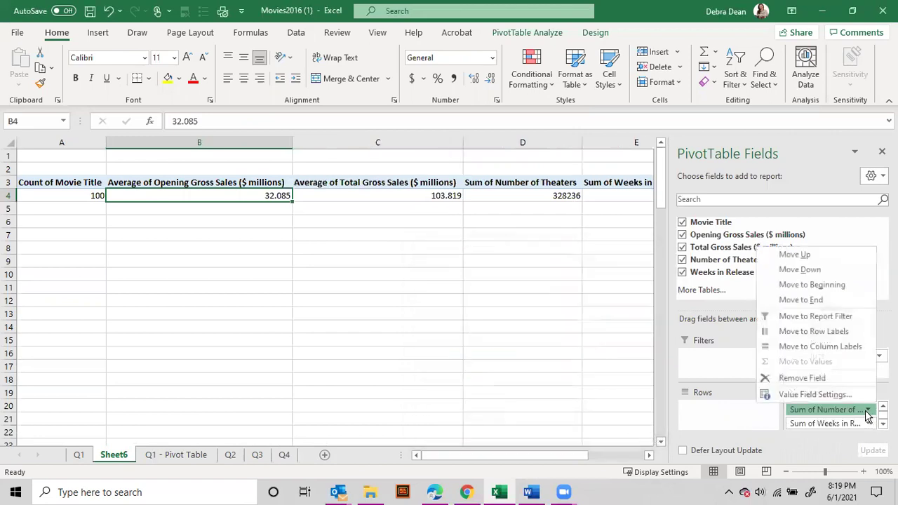
pyautogui.click(807, 395)
pyautogui.click(449, 370)
pyautogui.click(573, 429)
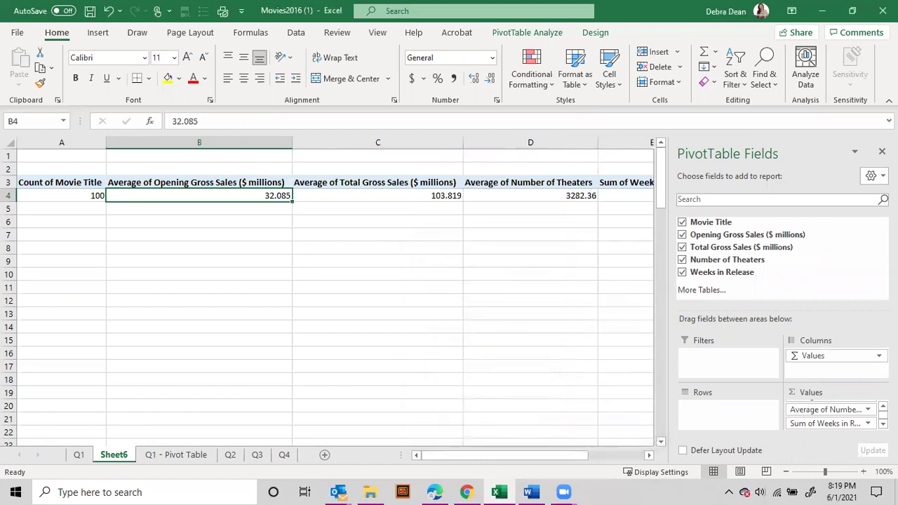
pyautogui.click(868, 423)
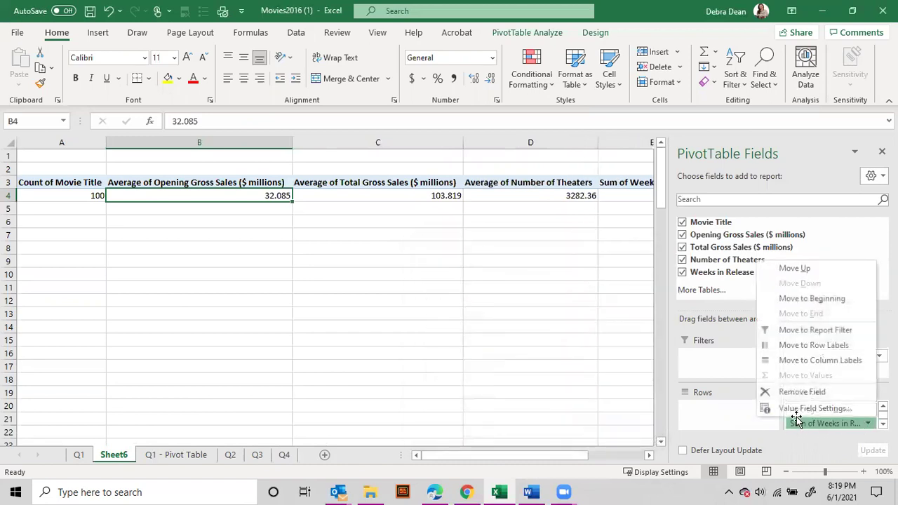
pyautogui.click(804, 409)
pyautogui.doubleClick(441, 370)
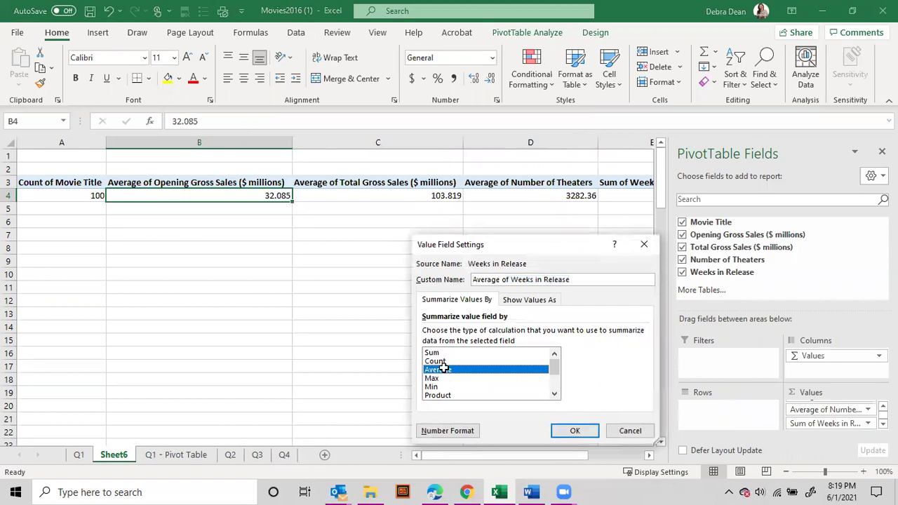
# Compare the PivotTable averages on Sheet6 with the formula averages in row 105 of sheet Q1.
pyautogui.click(76, 196)
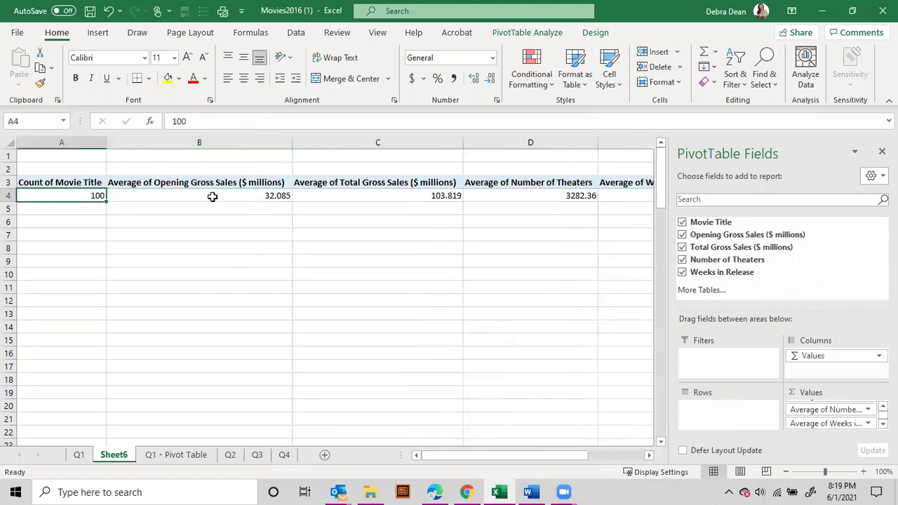
pyautogui.click(259, 201)
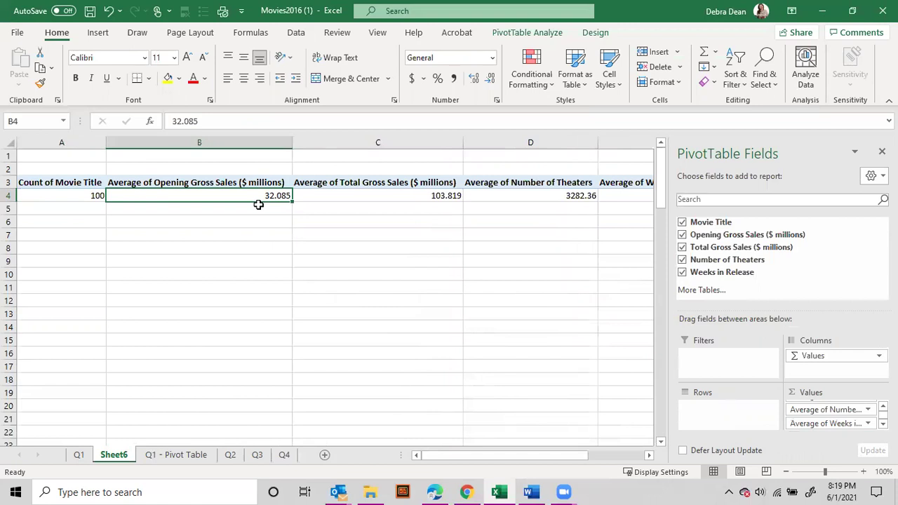
pyautogui.press('Right')
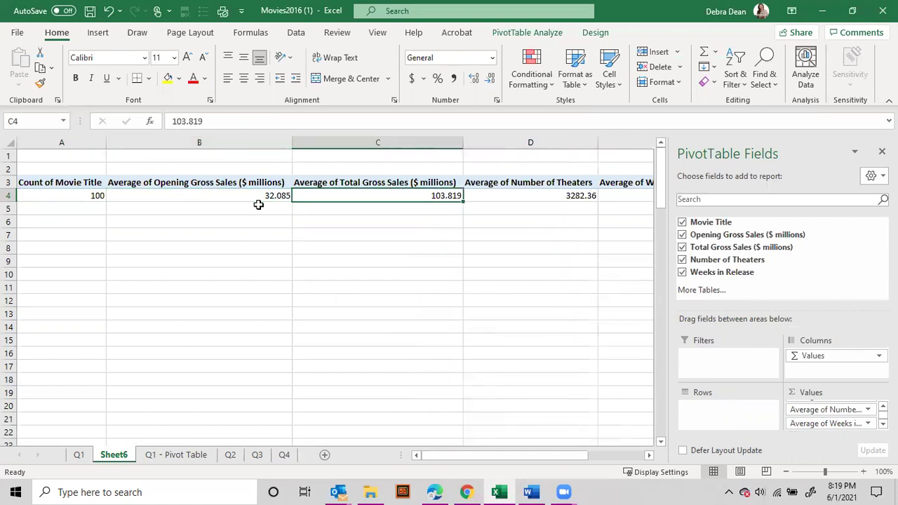
pyautogui.click(79, 457)
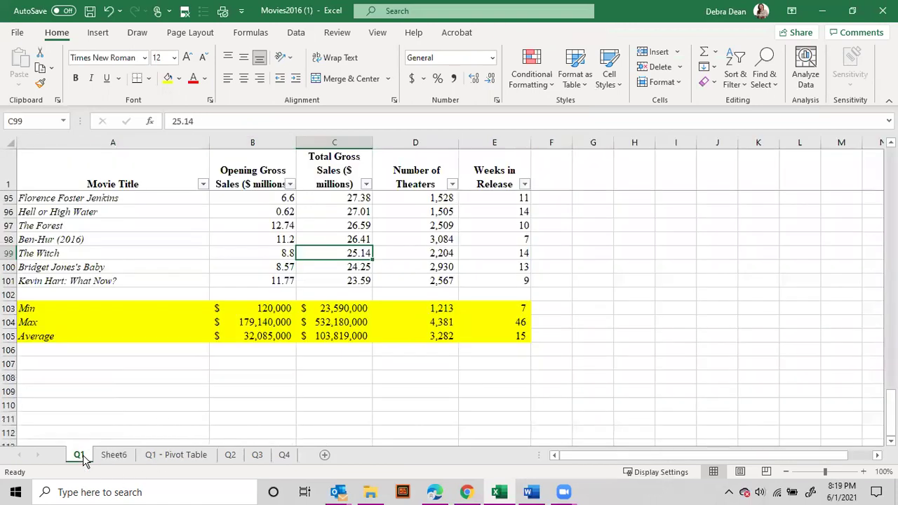
pyautogui.click(325, 336)
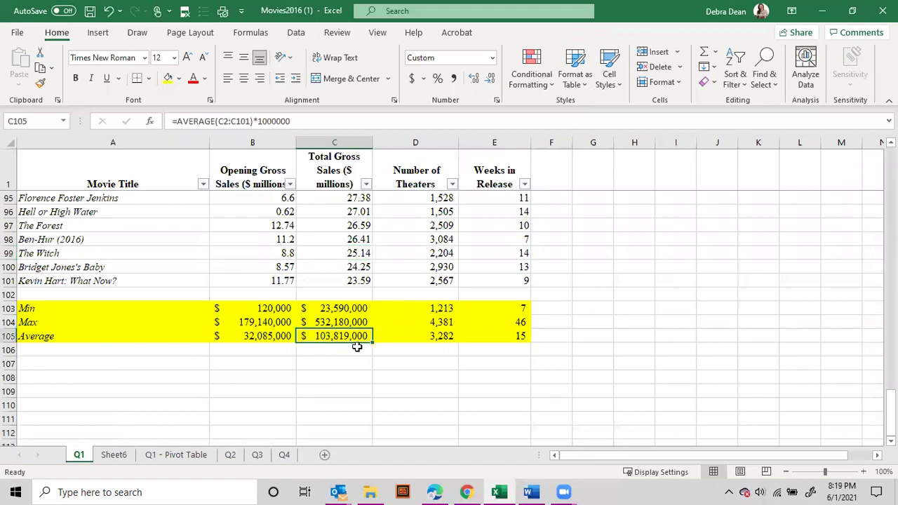
pyautogui.click(413, 336)
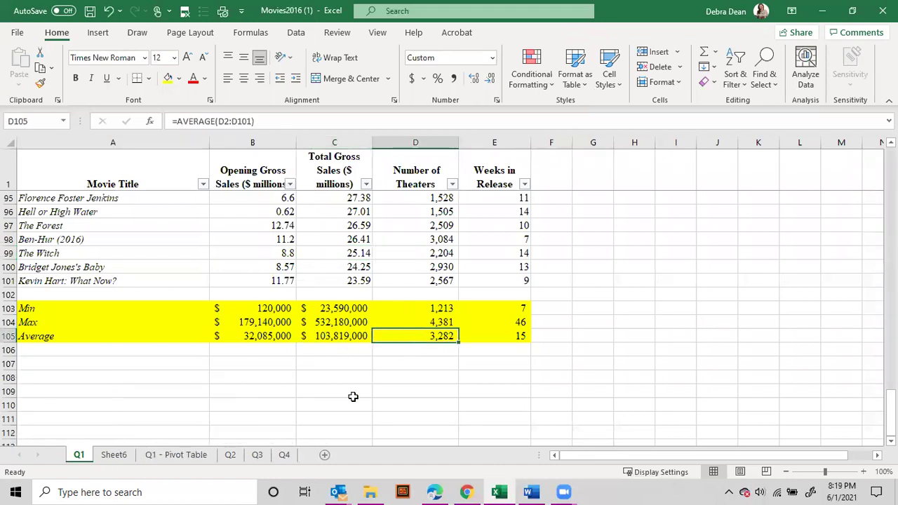
pyautogui.click(115, 456)
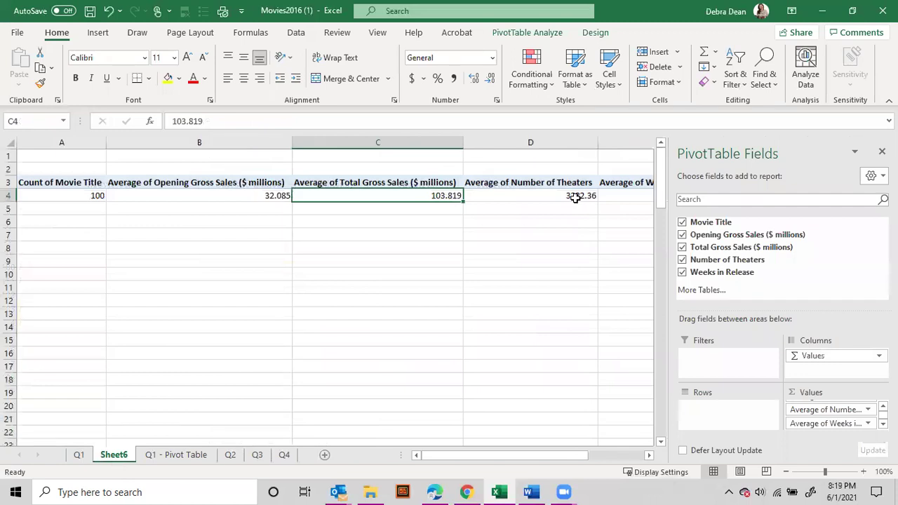
pyautogui.click(575, 195)
pyautogui.press('Right')
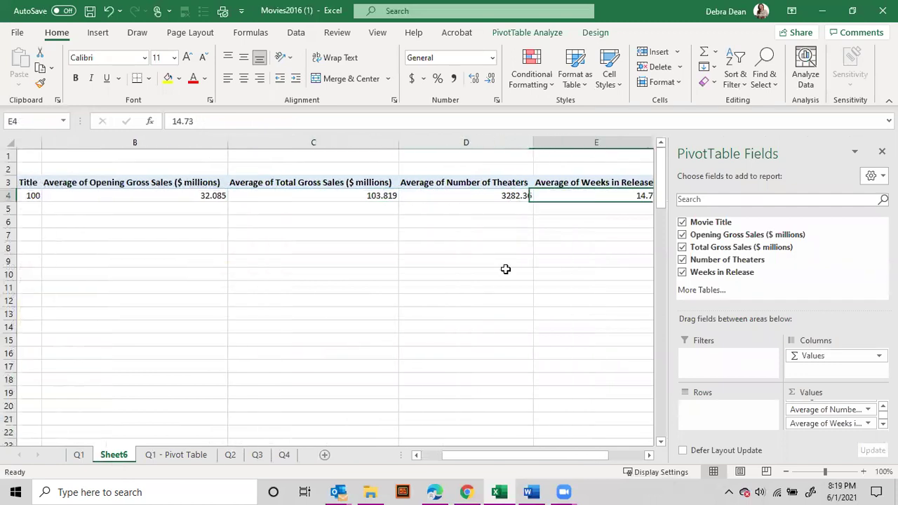
pyautogui.click(77, 457)
pyautogui.click(485, 335)
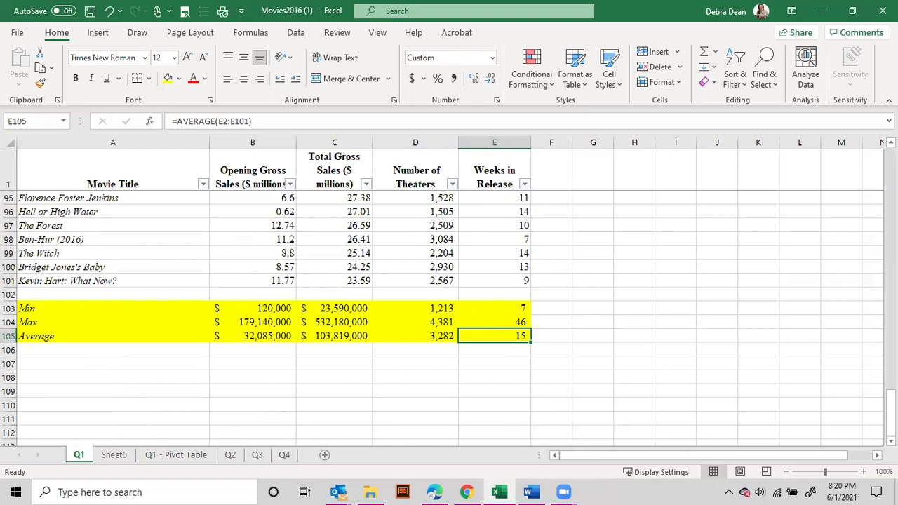
# Filter Opening Gross Sales on sheet Q1 to the five highest values: 133.68, 135.06, 155.08, 166.01 and 179.14.
pyautogui.click(658, 357)
pyautogui.scroll(20, 338, 313)
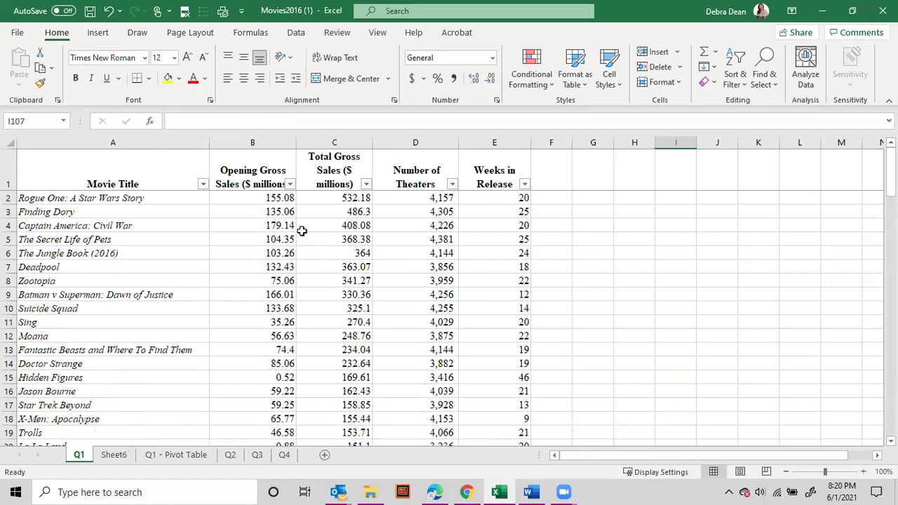
pyautogui.click(289, 185)
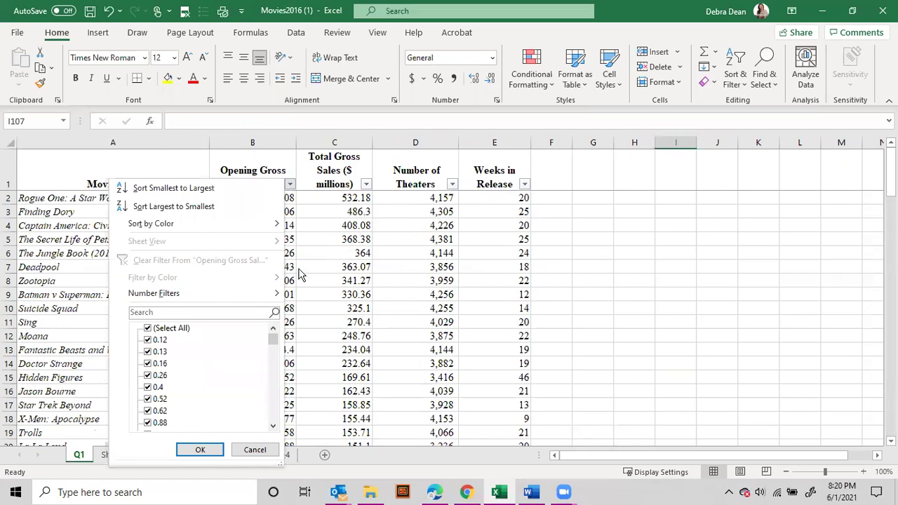
pyautogui.click(148, 330)
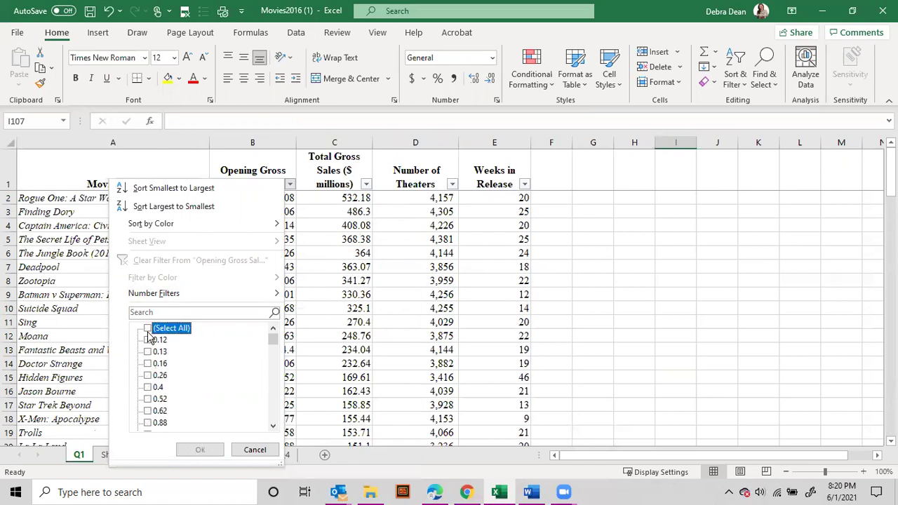
pyautogui.moveTo(274, 343); pyautogui.dragTo(274, 419)
pyautogui.click(147, 422)
pyautogui.click(147, 410)
pyautogui.click(148, 398)
pyautogui.click(148, 386)
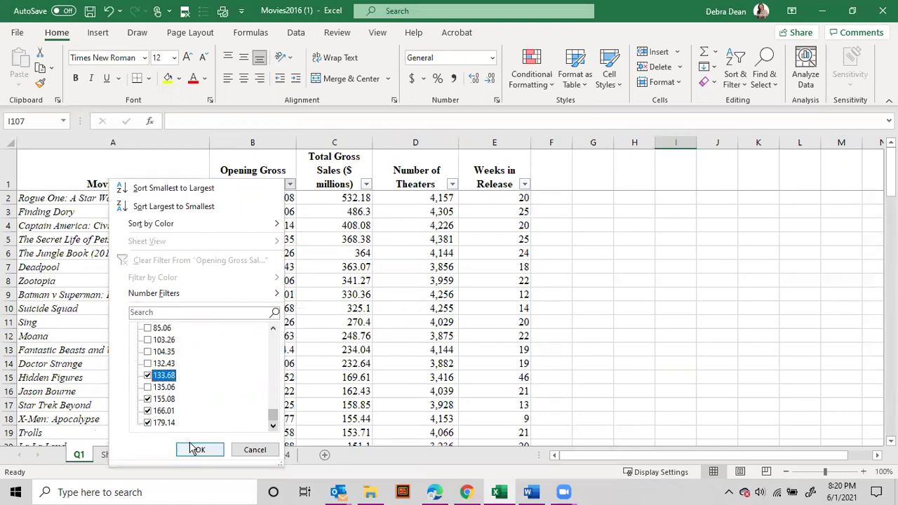
pyautogui.click(148, 375)
pyautogui.click(196, 451)
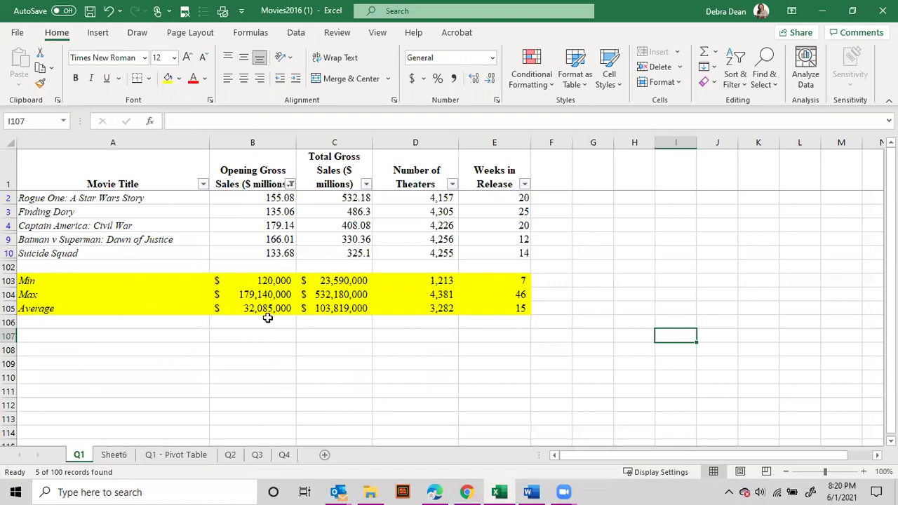
# Extend the Opening Gross Sales filter to the top ten by adding 132.43, 104.35, 103.26, 85.06 and 75.06.
pyautogui.click(290, 184)
pyautogui.scroll(-20, 226, 369)
pyautogui.scroll(-3, 190, 390)
pyautogui.click(147, 363)
pyautogui.click(147, 351)
pyautogui.click(147, 340)
pyautogui.click(147, 328)
pyautogui.scroll(1, 147, 355)
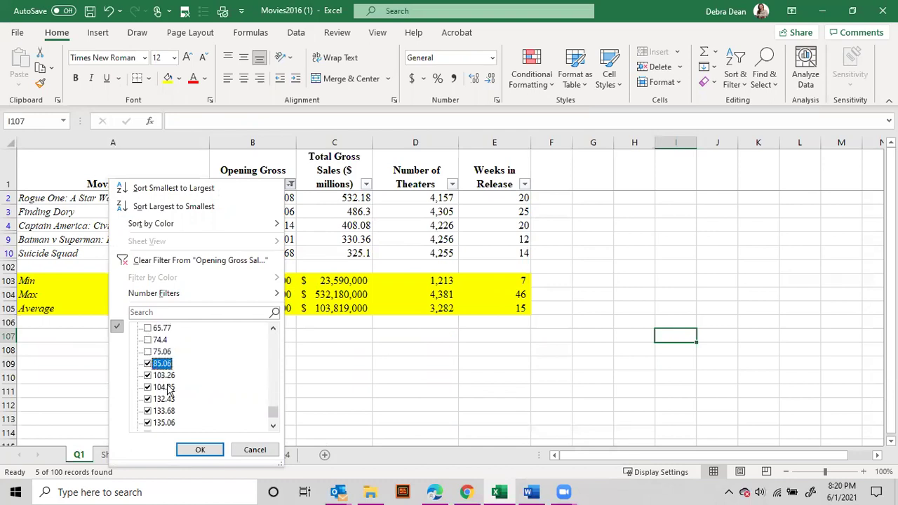
pyautogui.click(148, 351)
pyautogui.click(204, 450)
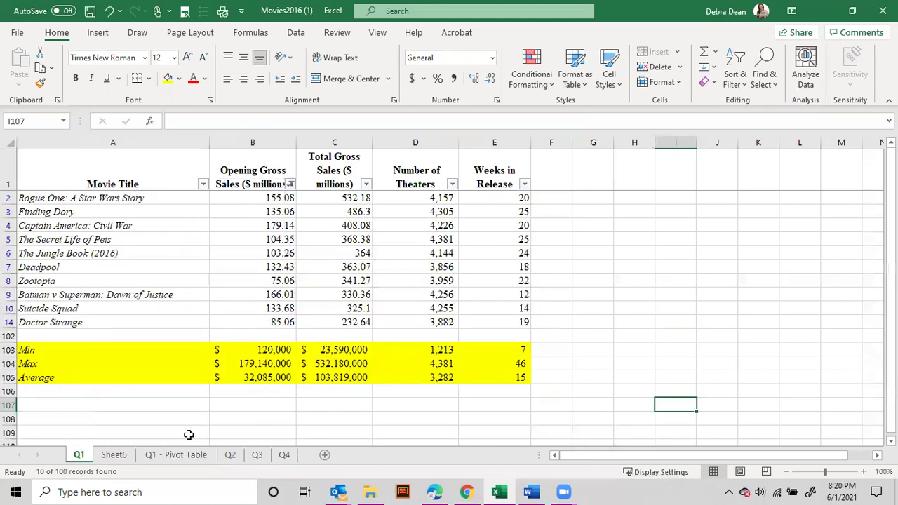
# Select the filtered movie titles to check how many are listed, and clear the filter on sheet Q1.
pyautogui.moveTo(97, 199); pyautogui.dragTo(98, 327)
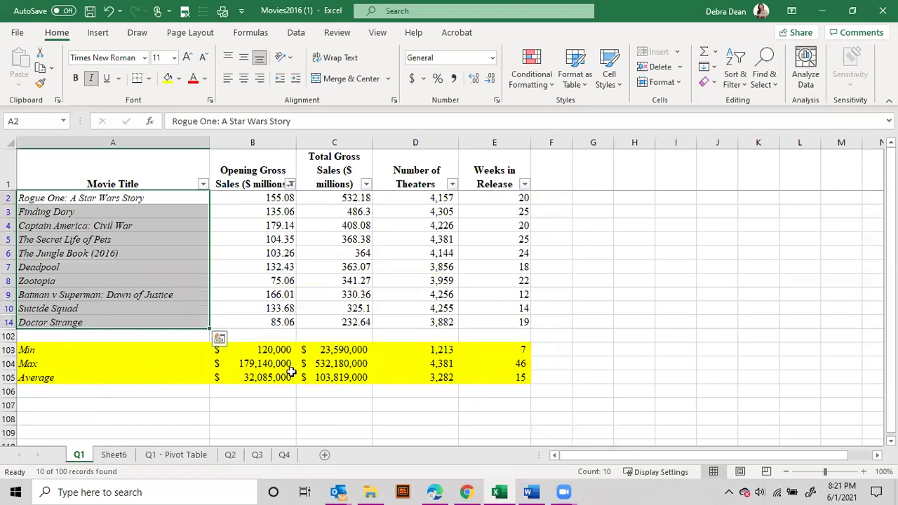
pyautogui.click(621, 339)
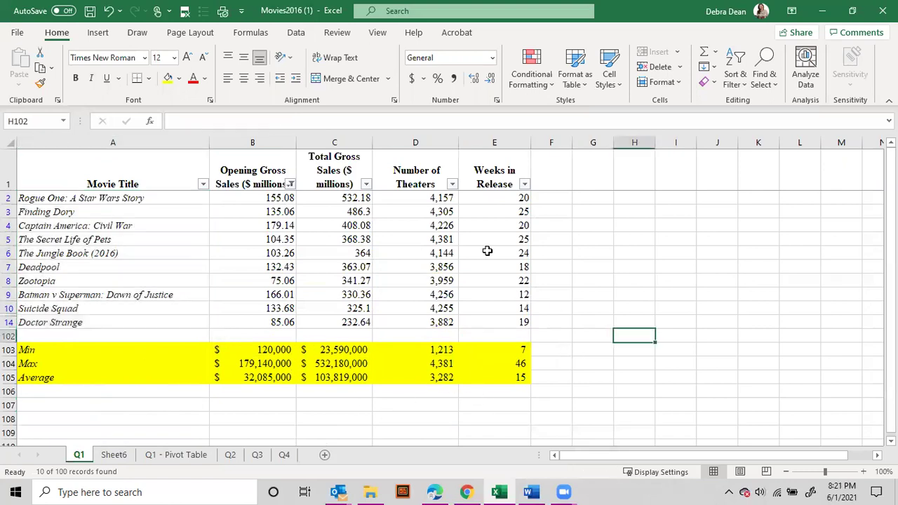
pyautogui.click(305, 35)
pyautogui.click(443, 53)
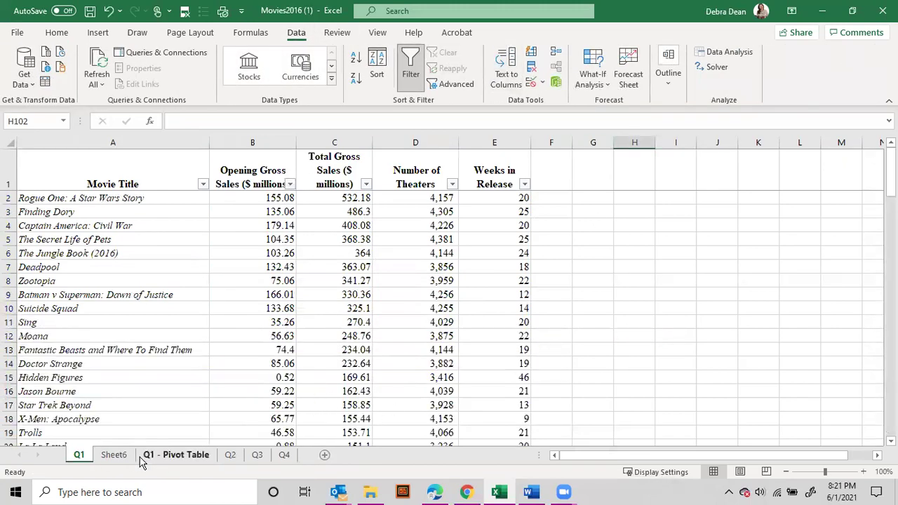
# Move the Q1 - Pivot Table sheet directly after Q1 and rename Sheet6 as Q1 -PT.
pyautogui.moveTo(172, 461); pyautogui.dragTo(81, 464)
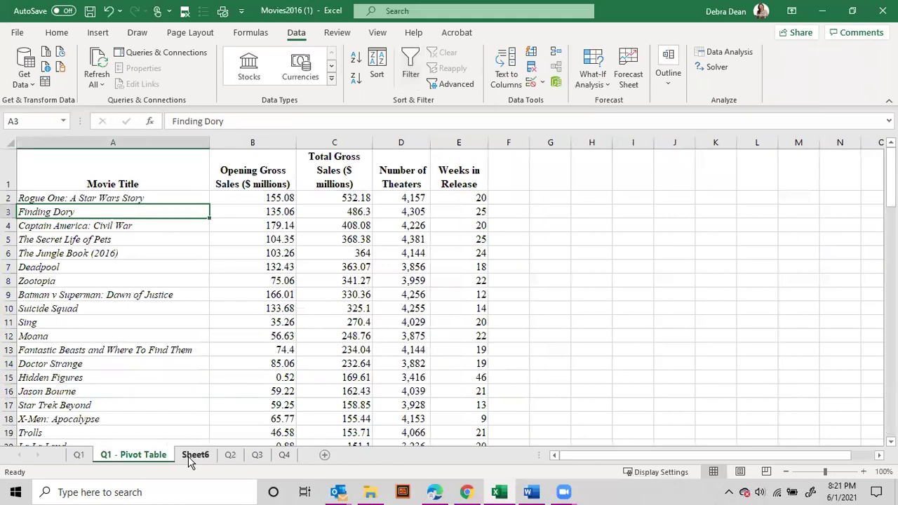
pyautogui.rightClick(188, 458)
pyautogui.click(229, 314)
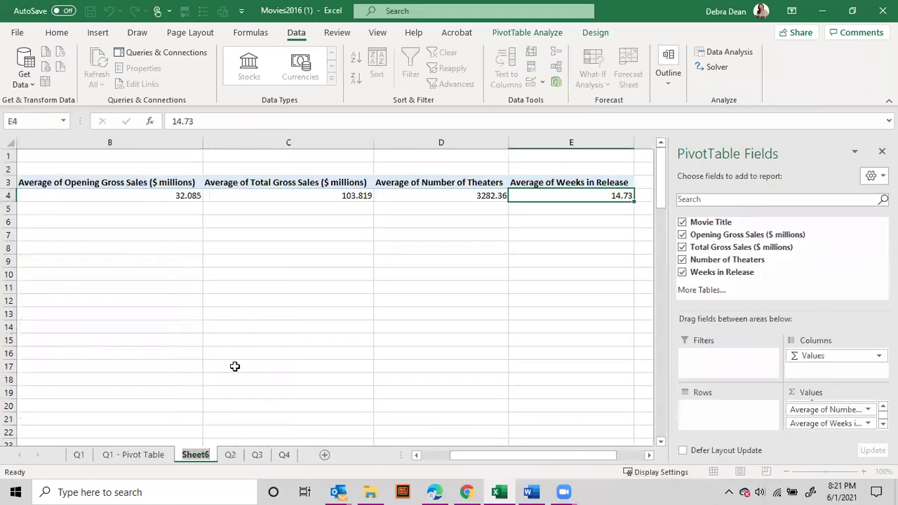
pyautogui.press('Delete')
pyautogui.press('Delete')
pyautogui.press('Delete')
pyautogui.press('Delete')
pyautogui.press('Delete')
pyautogui.write('1')
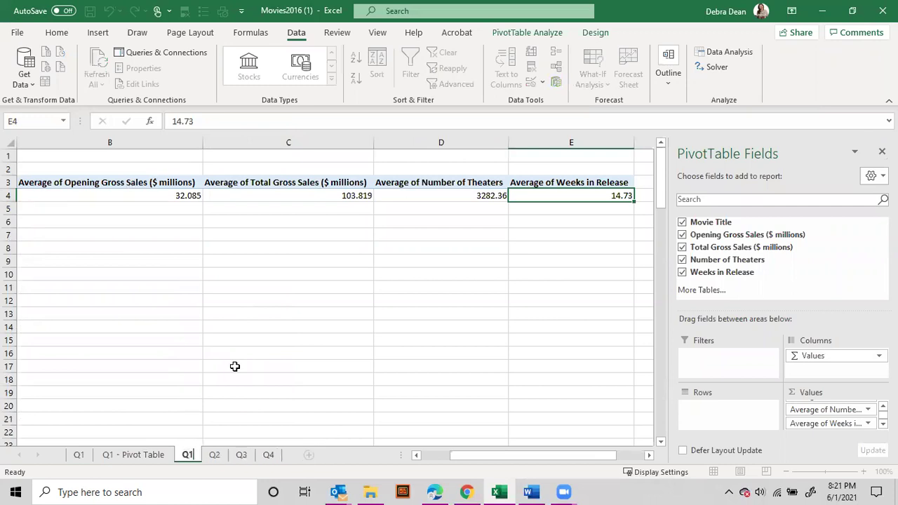
pyautogui.write(' -PT')
pyautogui.press('Return')
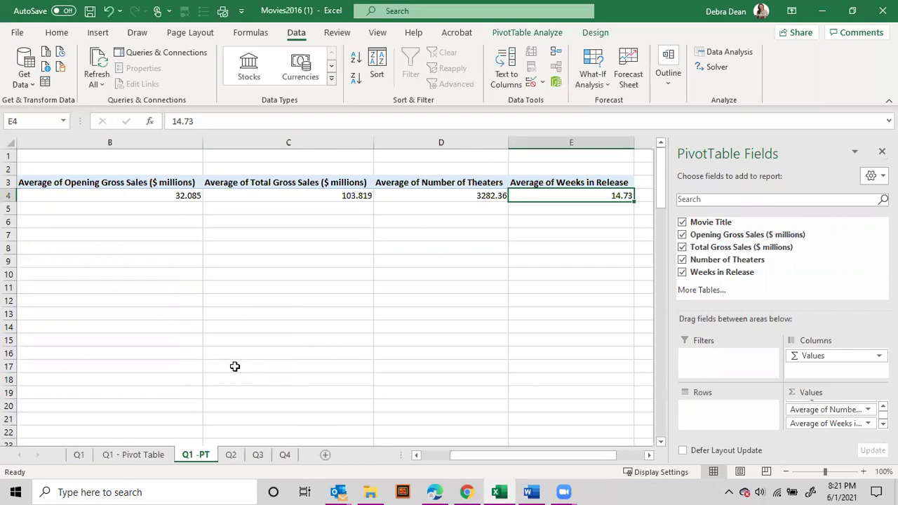
# Open sheet Q2, review the Case Problem 2 questions in the Word document, and return to the Q2 data.
pyautogui.click(232, 456)
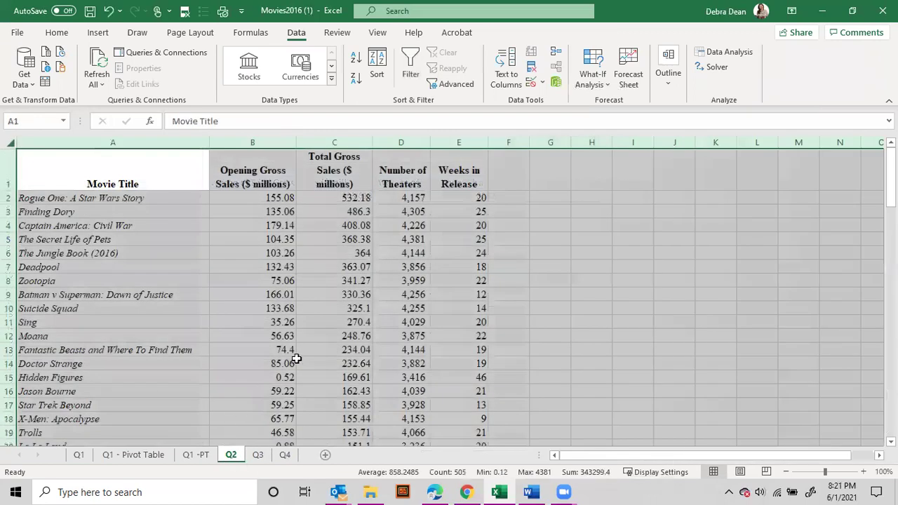
pyautogui.click(531, 492)
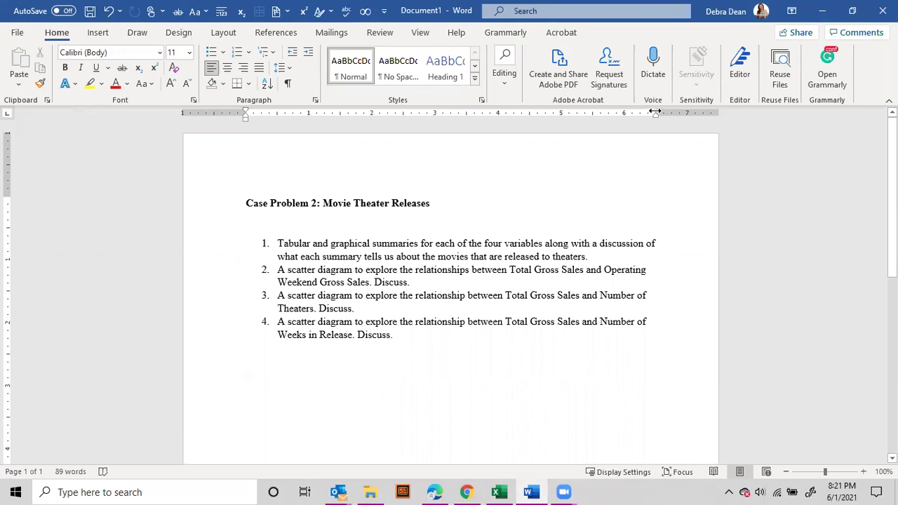
pyautogui.click(499, 492)
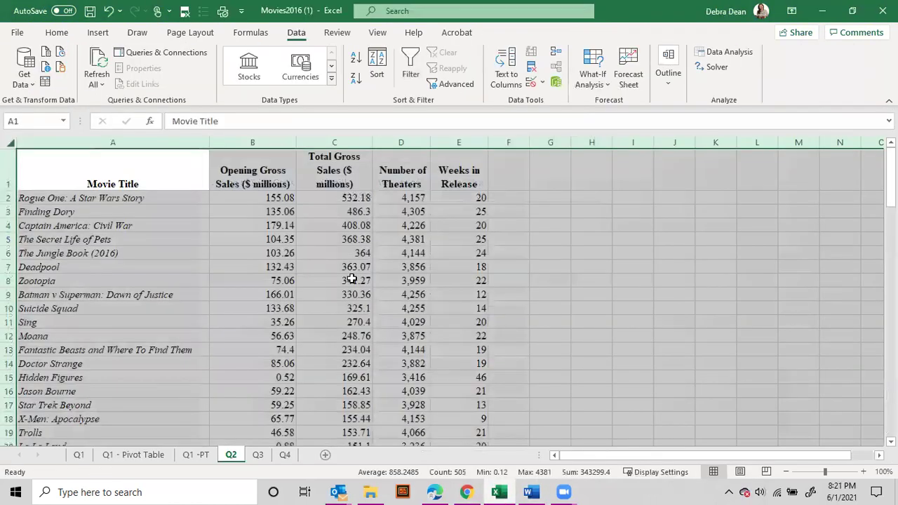
pyautogui.click(274, 197)
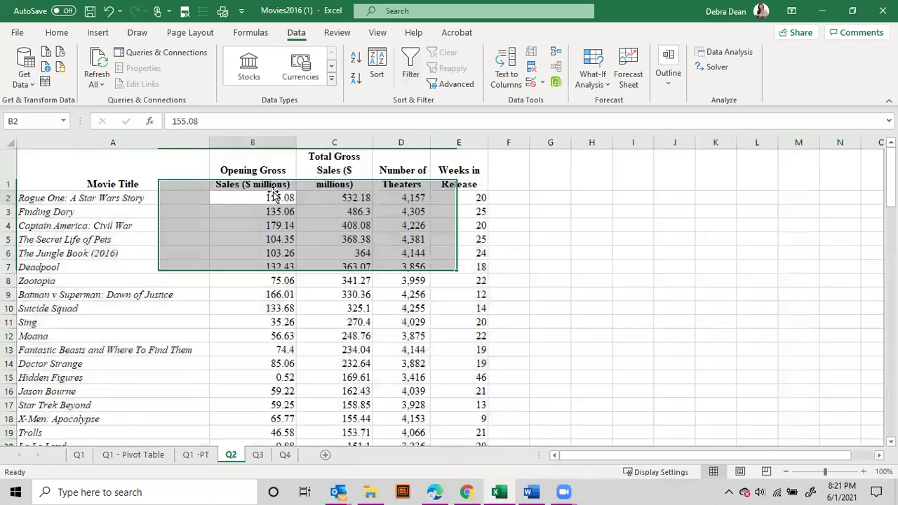
# Try deleting the Total Gross Sales, Number of Theaters and Weeks in Release columns from the Q2 sheet.
pyautogui.click(267, 176)
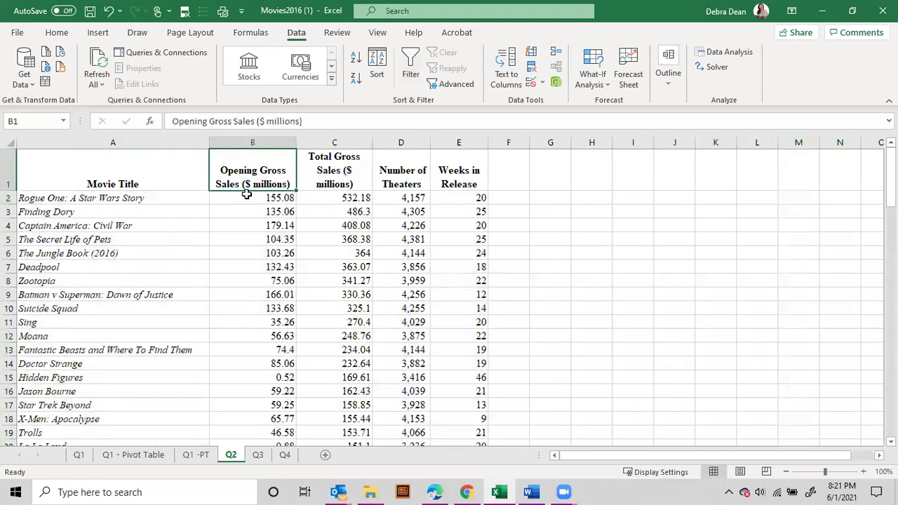
pyautogui.moveTo(323, 142); pyautogui.dragTo(461, 144)
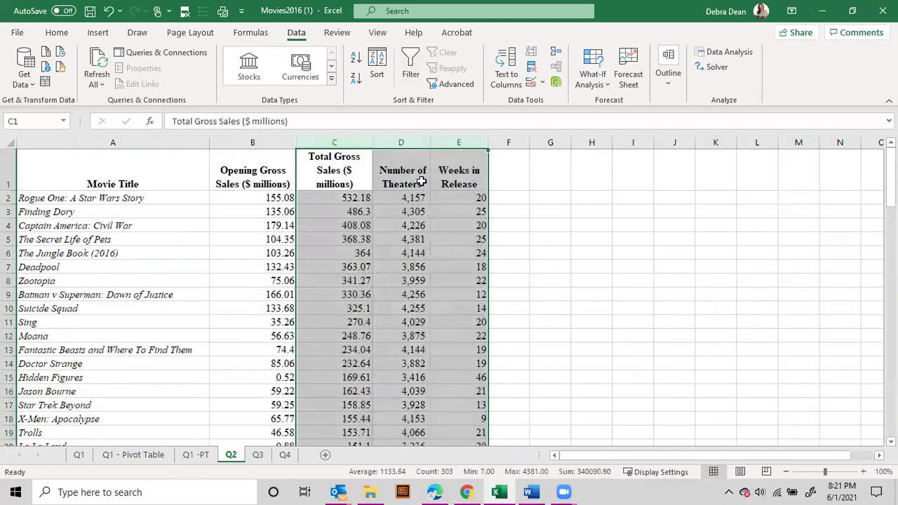
pyautogui.rightClick(422, 177)
pyautogui.click(466, 309)
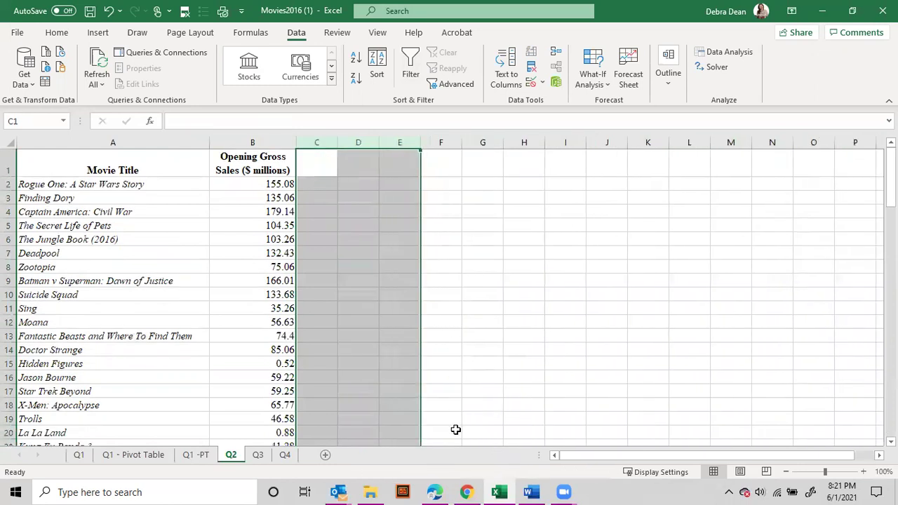
# Check question 2 in the Word document, return to Excel and undo the three-column deletion on the Q2 sheet.
pyautogui.click(531, 493)
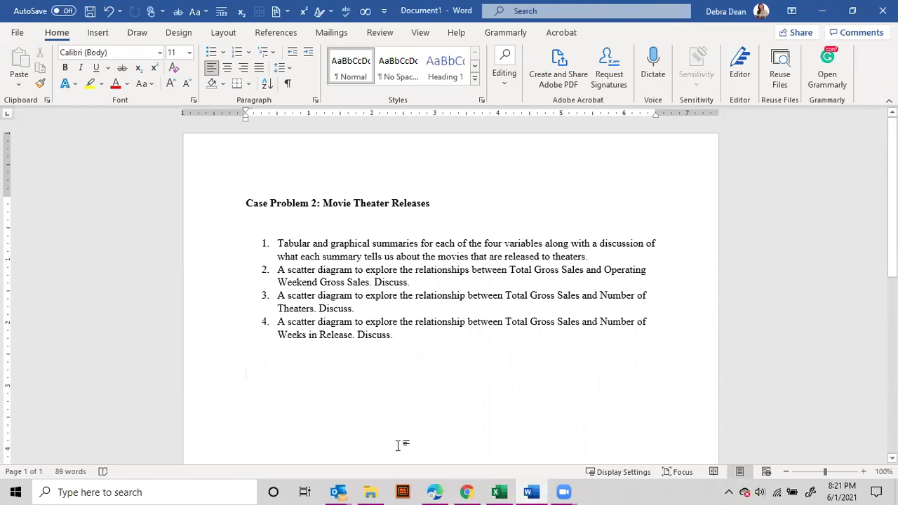
pyautogui.click(499, 494)
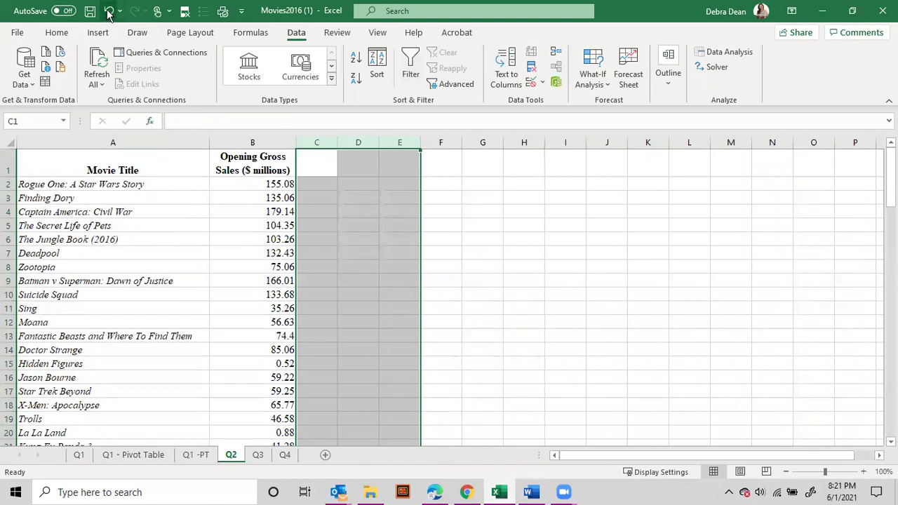
pyautogui.hotkey('ctrl', 'v')
# Try keeping only the two sales variables on the Q2 sheet by deleting columns D and E.
pyautogui.moveTo(397, 142); pyautogui.dragTo(465, 142)
pyautogui.rightClick(445, 164)
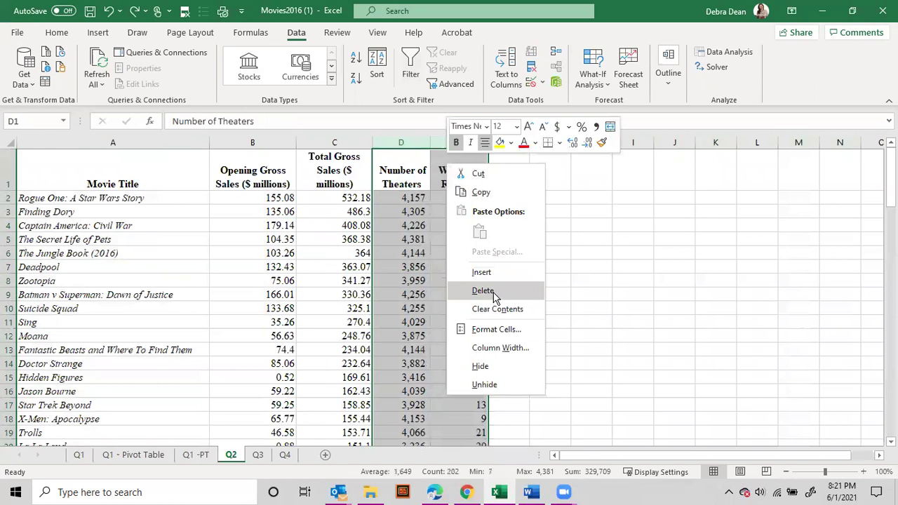
pyautogui.click(484, 291)
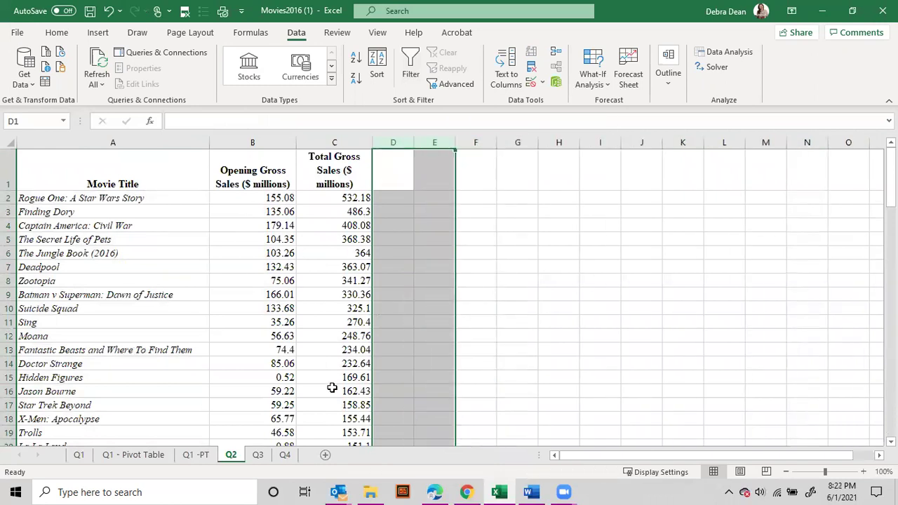
# Try deleting the Total Gross Sales and Weeks in Release columns from the Q3 sheet.
pyautogui.click(259, 458)
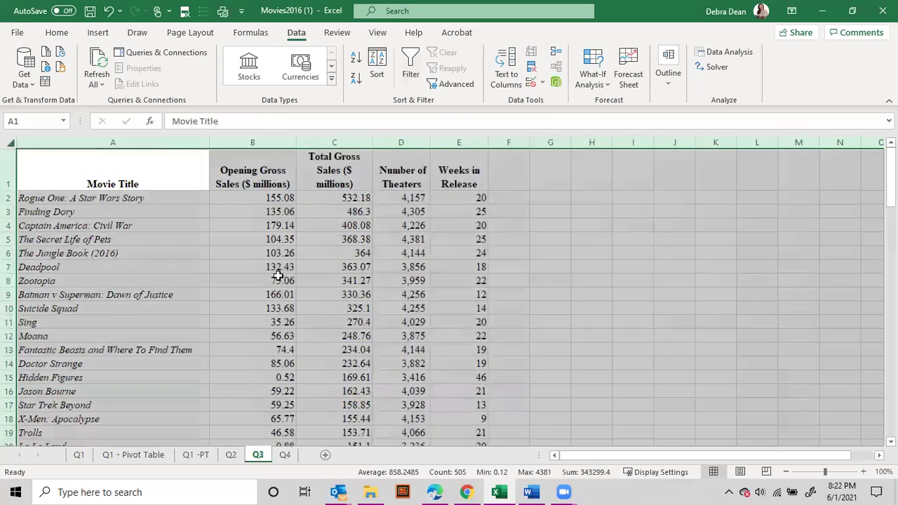
pyautogui.click(320, 143)
pyautogui.rightClick(324, 144)
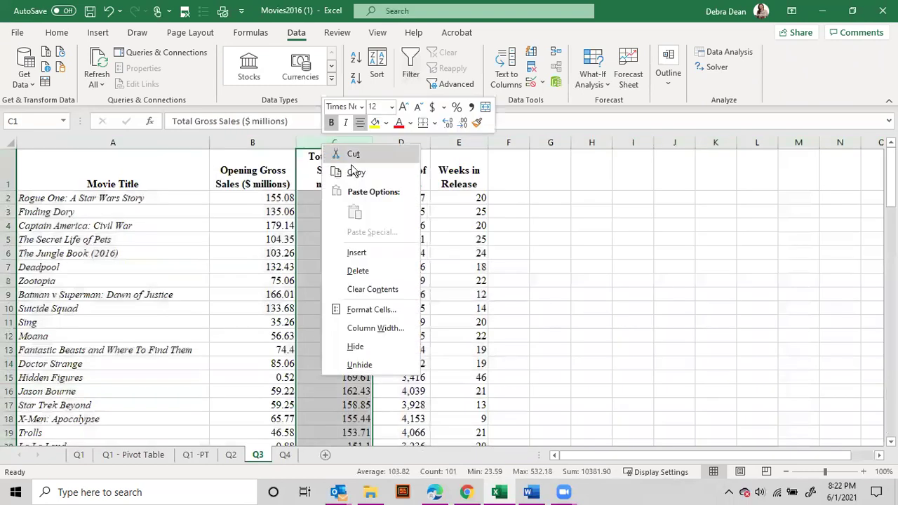
pyautogui.click(372, 274)
pyautogui.click(371, 144)
pyautogui.rightClick(374, 145)
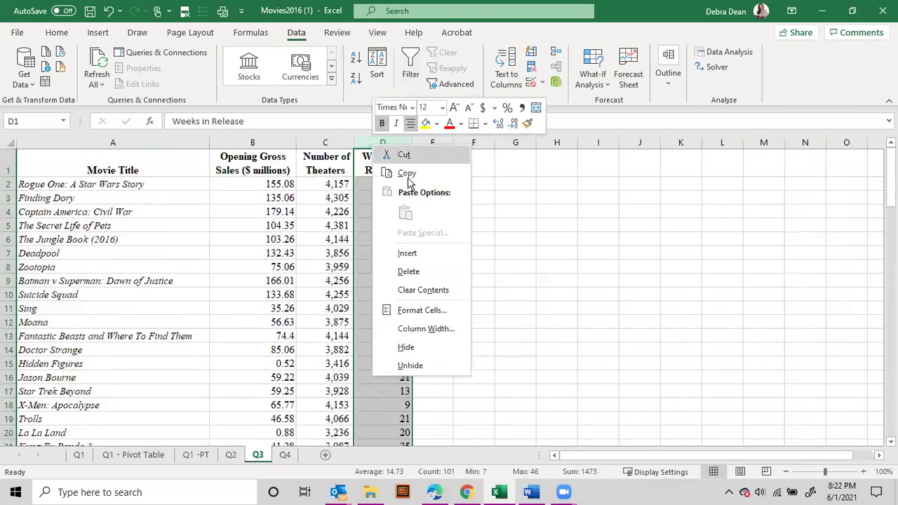
pyautogui.click(409, 272)
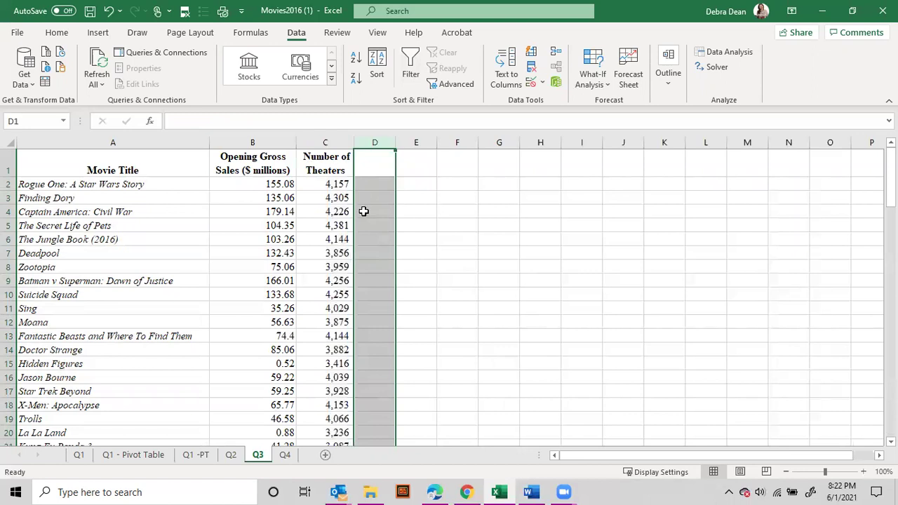
# Check the questions in the Word document, return to Excel and undo the column deletions on the Q3 and Q2 sheets.
pyautogui.click(537, 493)
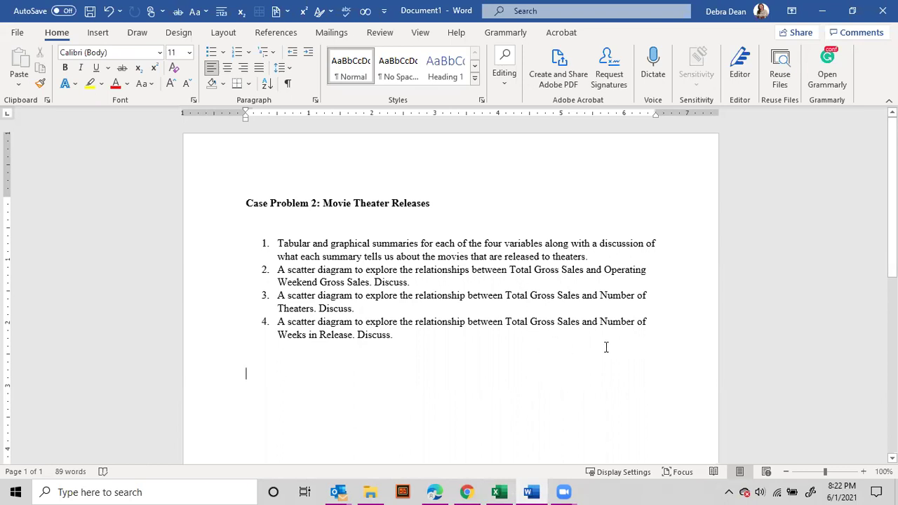
pyautogui.click(499, 492)
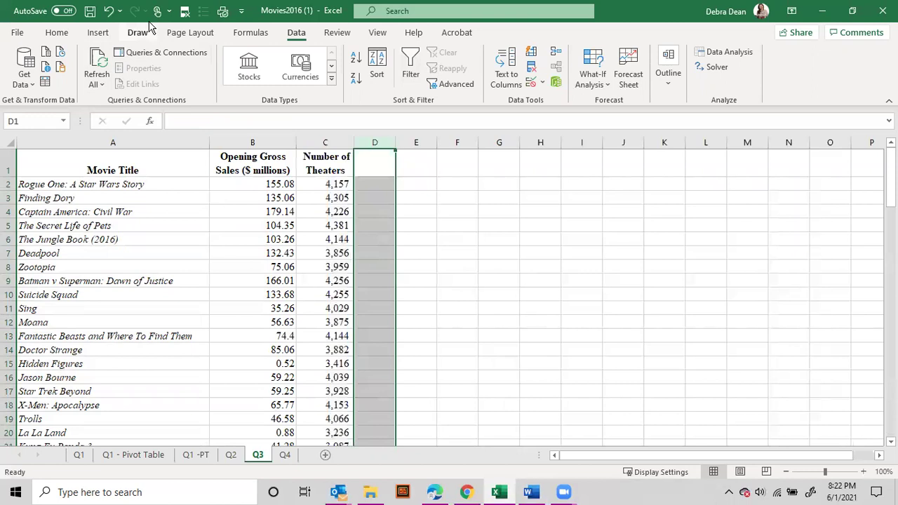
pyautogui.click(109, 11)
pyautogui.click(108, 12)
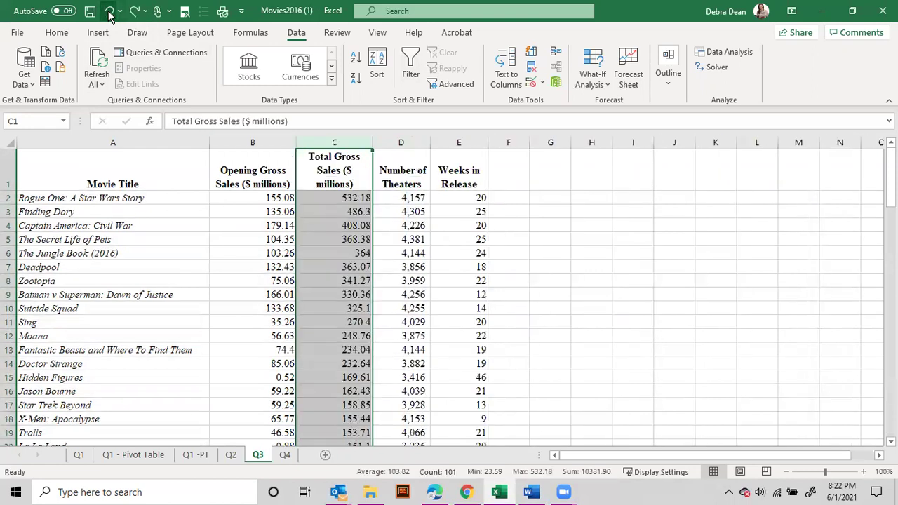
pyautogui.click(109, 11)
pyautogui.click(109, 11)
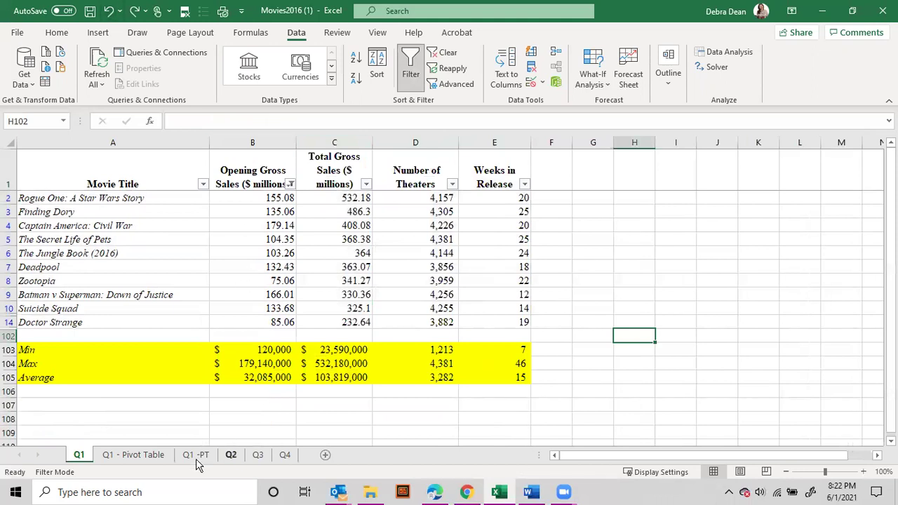
# Check question 2 in Word, and delete columns D to F, including Number of Theaters and Weeks in Release, from the Q2 sheet.
pyautogui.click(221, 456)
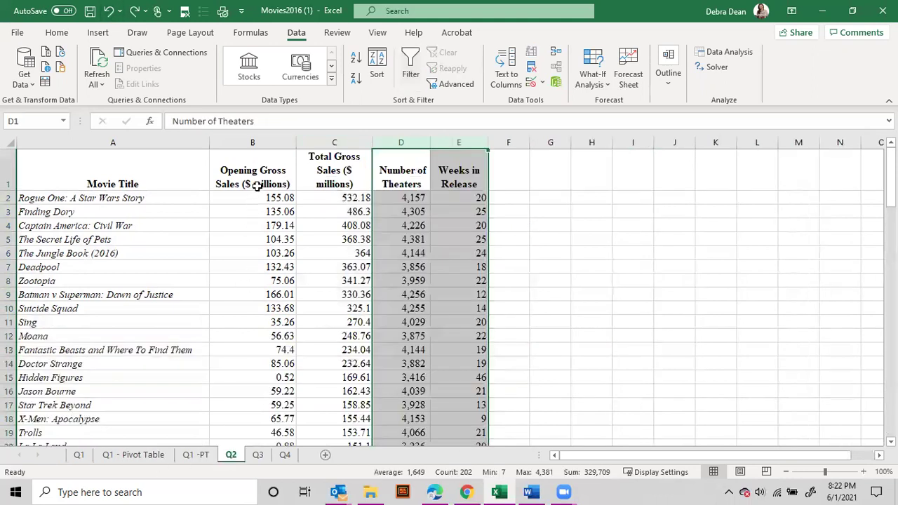
pyautogui.click(261, 138)
pyautogui.rightClick(261, 143)
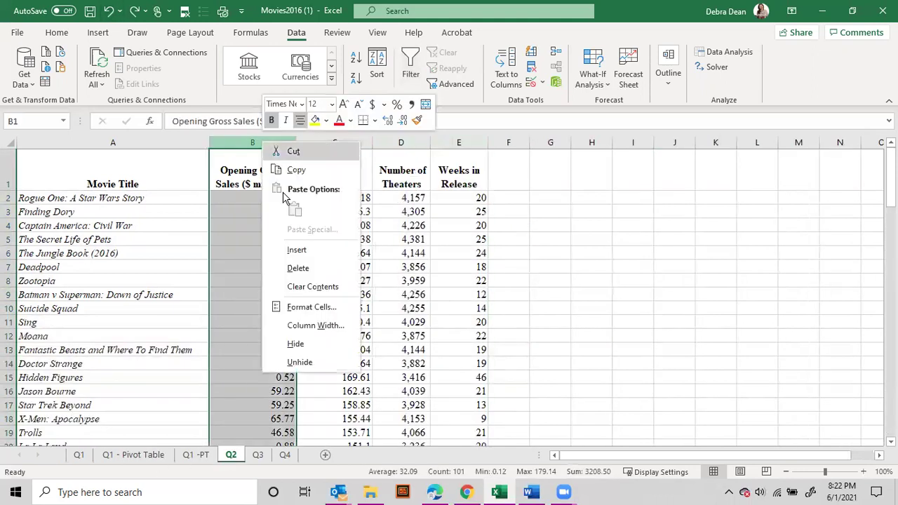
pyautogui.click(532, 494)
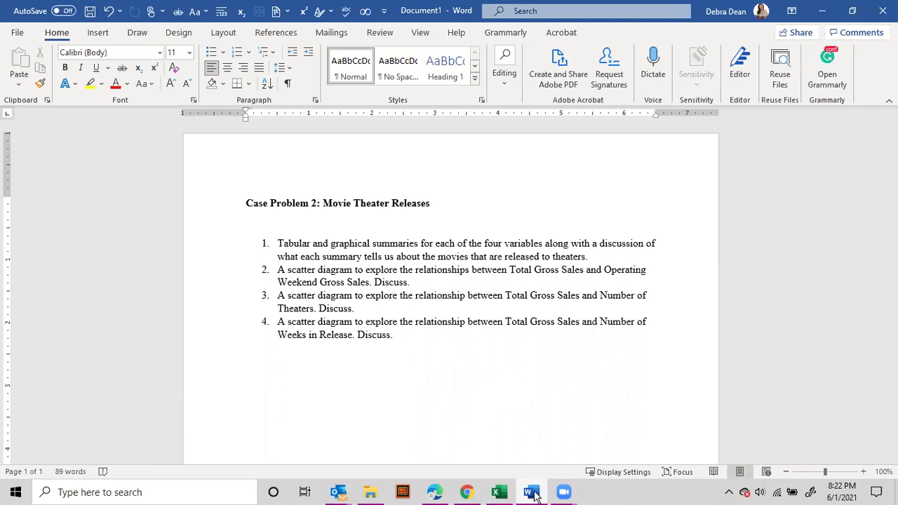
pyautogui.click(535, 494)
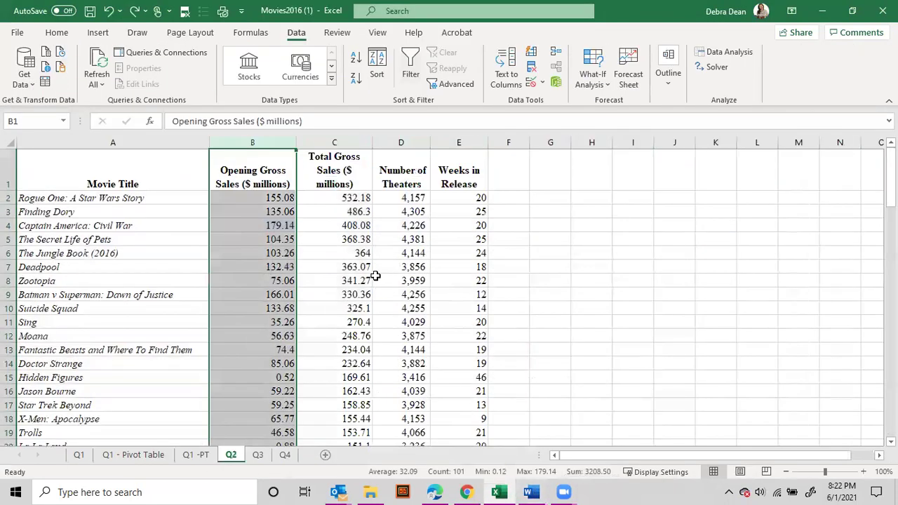
pyautogui.keyDown('shift'); pyautogui.click(327, 144); pyautogui.keyUp('shift')
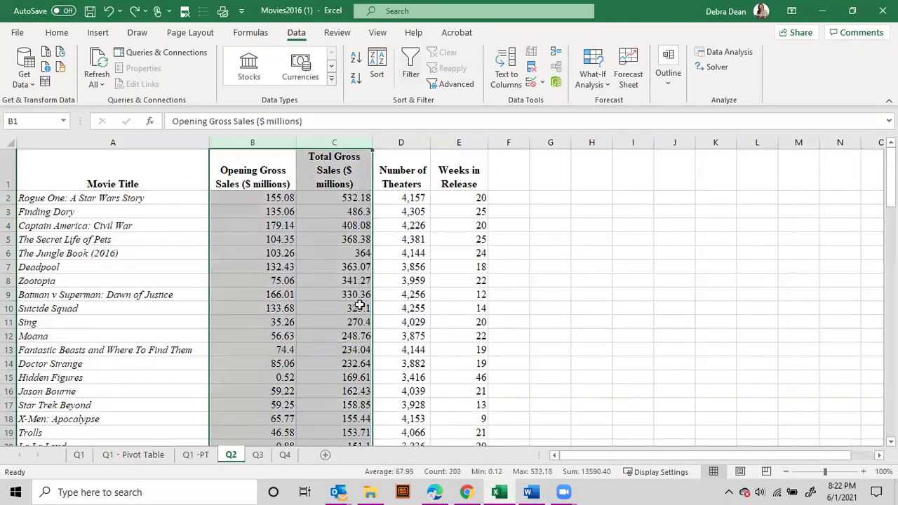
pyautogui.moveTo(399, 144); pyautogui.dragTo(504, 141)
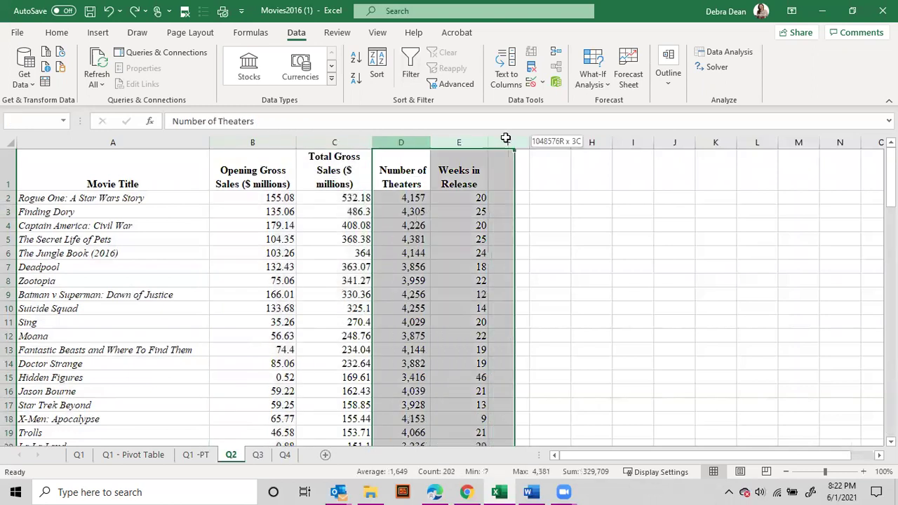
pyautogui.rightClick(448, 167)
pyautogui.click(505, 295)
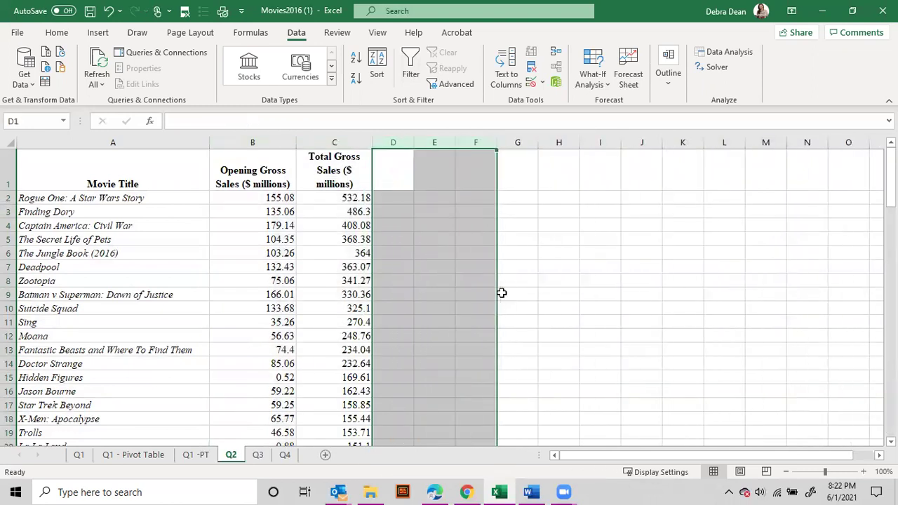
# Switch to Word, reduce its window so the workbook stays visible, and copy "Operating Weekend Gross Sales" from question 2.
pyautogui.click(527, 492)
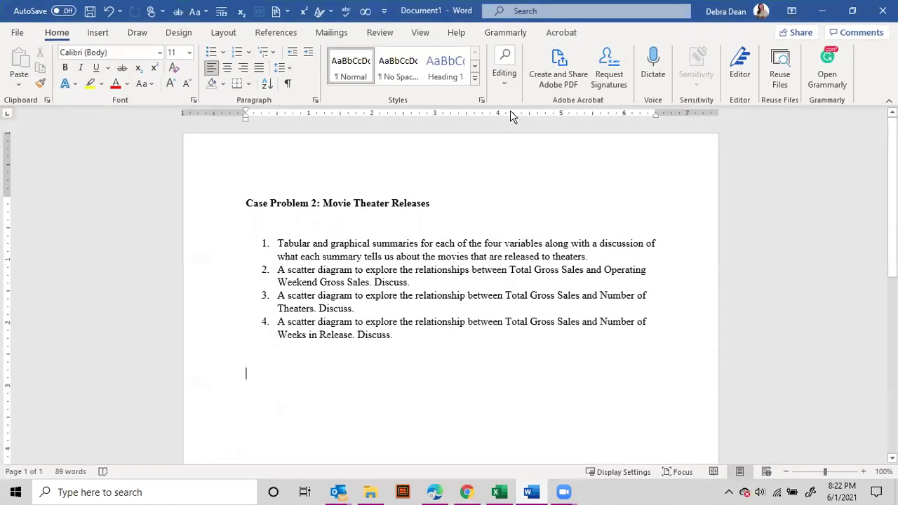
pyautogui.doubleClick(543, 12)
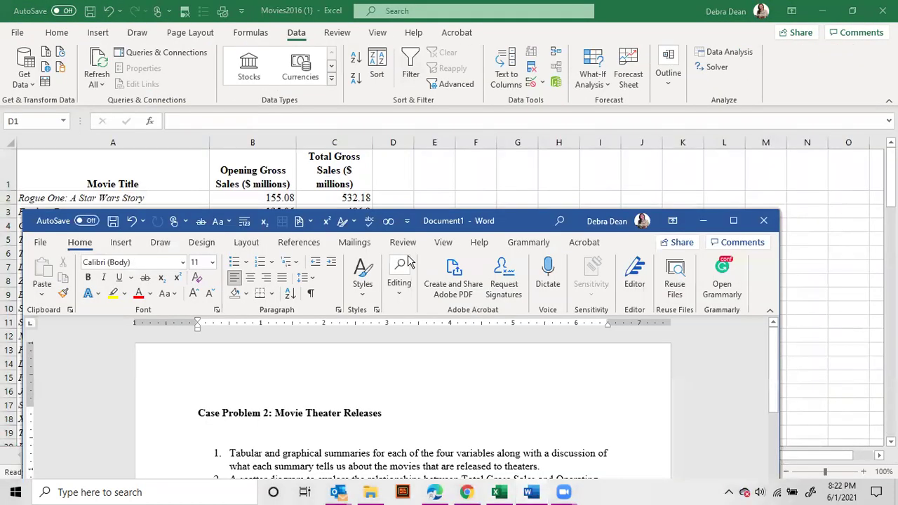
pyautogui.scroll(-3, 404, 422)
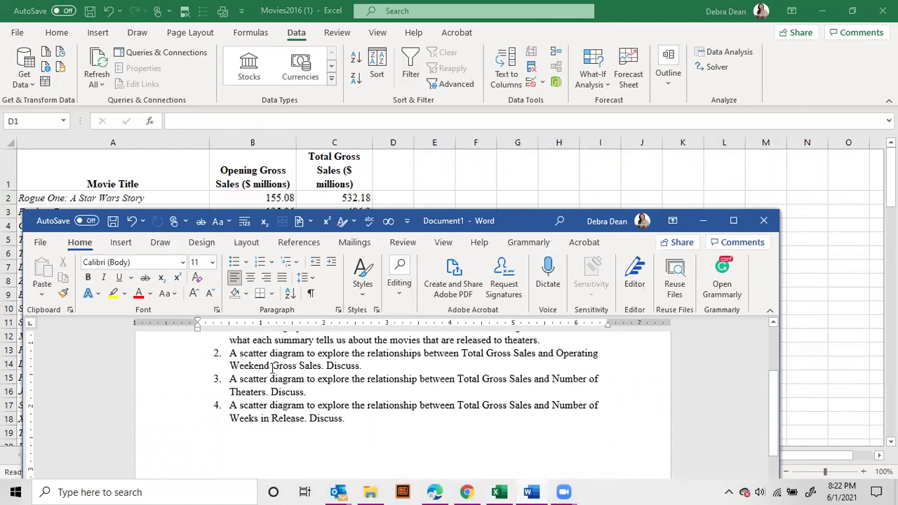
pyautogui.moveTo(438, 379); pyautogui.dragTo(322, 365)
pyautogui.rightClick(320, 366)
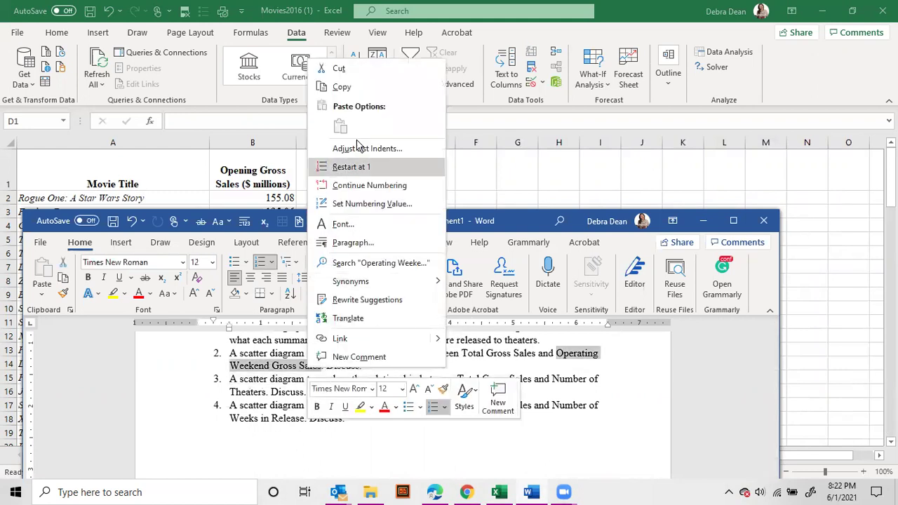
pyautogui.click(365, 87)
# Change the column B heading on the Q2 sheet to "Operating Weekend Gross Sales ($ millions)" using the copied text.
pyautogui.click(232, 179)
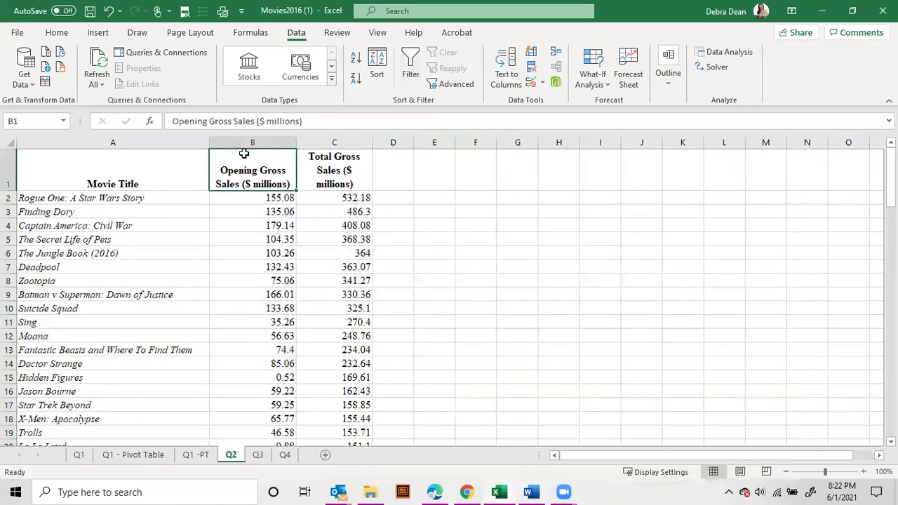
pyautogui.moveTo(255, 123); pyautogui.dragTo(173, 122)
pyautogui.hotkey('ctrl', 'v')
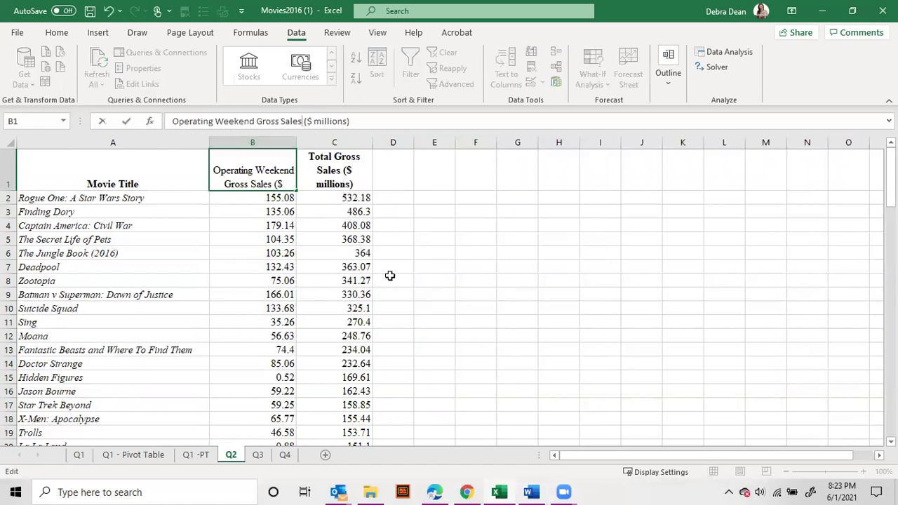
pyautogui.press('Return')
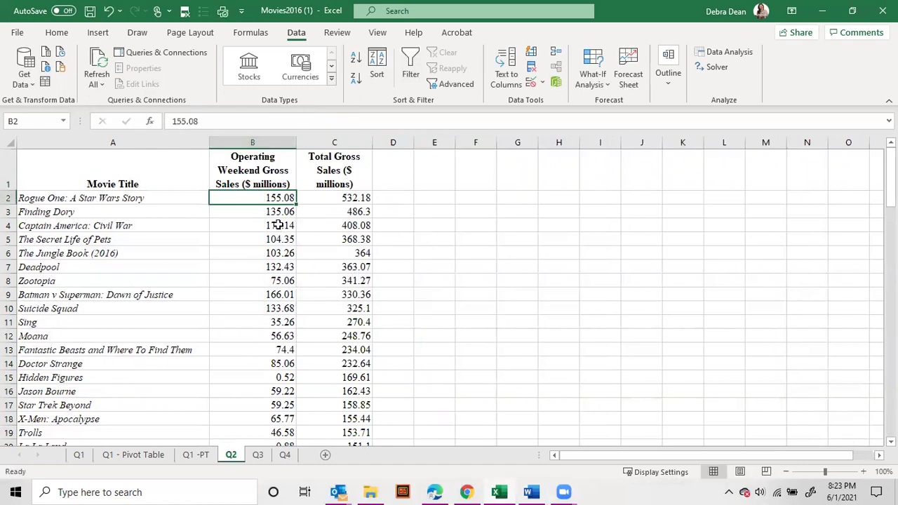
pyautogui.click(464, 270)
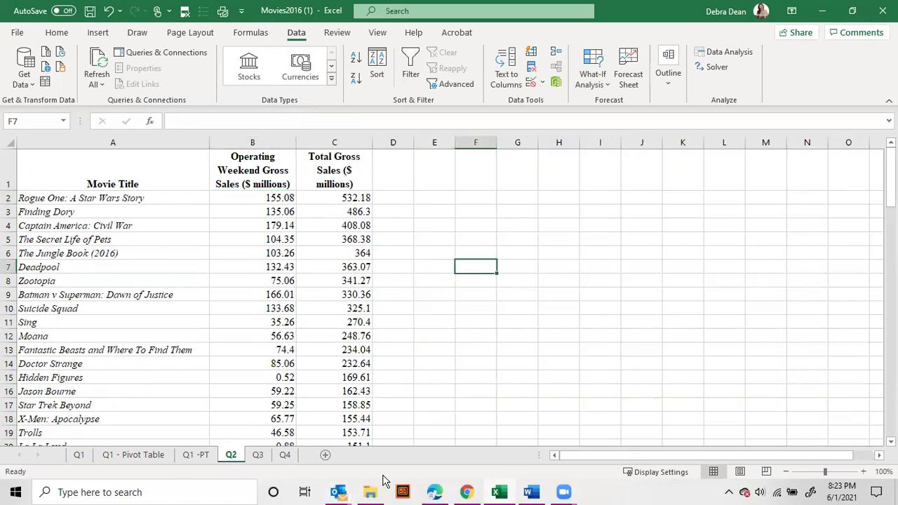
# Check question 3 in Word, and delete the Opening Gross Sales and Weeks in Release columns from the Q3 sheet.
pyautogui.click(531, 492)
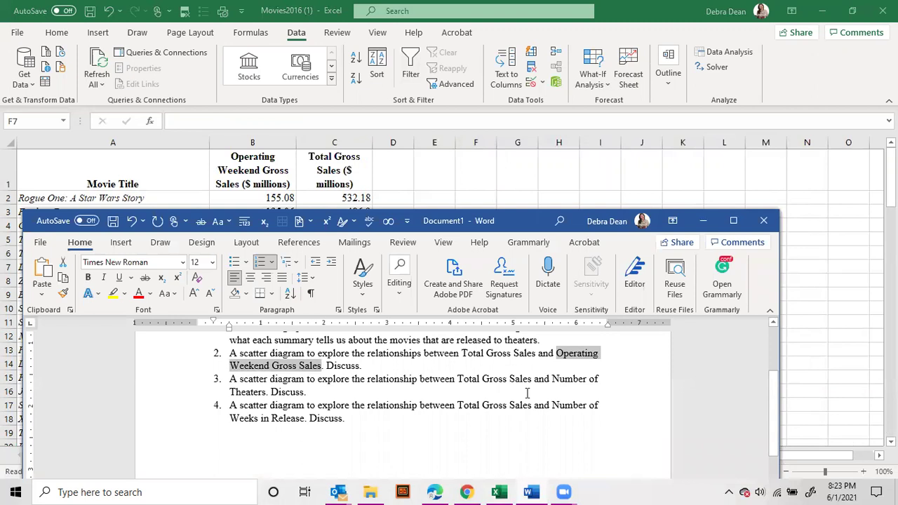
pyautogui.click(497, 180)
pyautogui.click(258, 455)
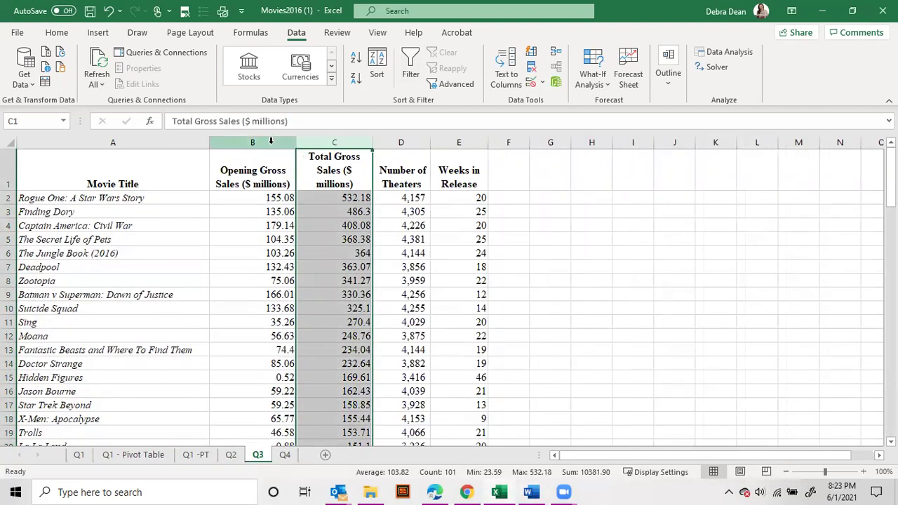
pyautogui.click(268, 142)
pyautogui.rightClick(268, 141)
pyautogui.click(294, 269)
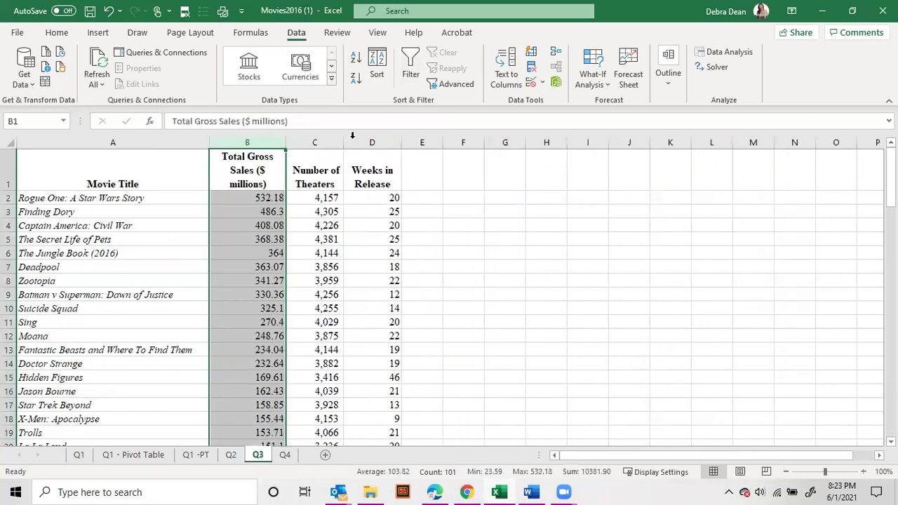
pyautogui.click(353, 137)
pyautogui.rightClick(352, 137)
pyautogui.click(444, 266)
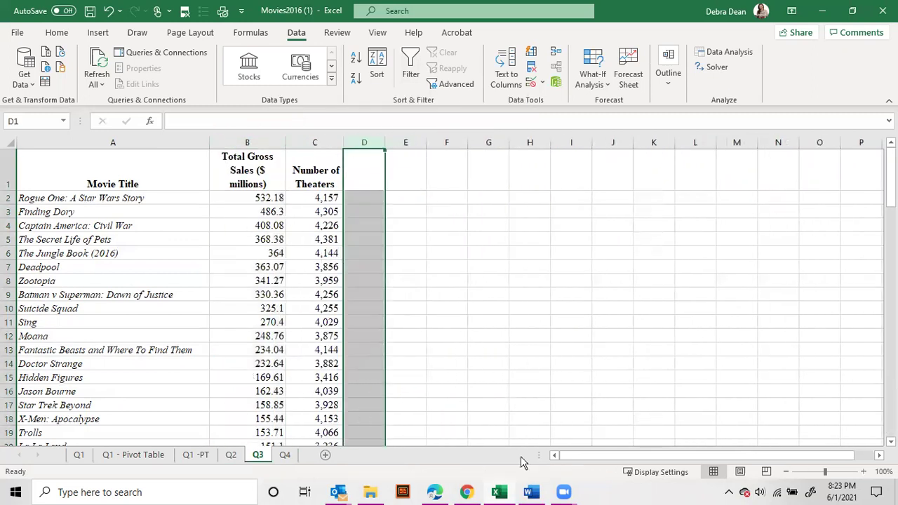
# Check in Word which two variables question 3 asks for, and return to the Q3 sheet.
pyautogui.click(534, 492)
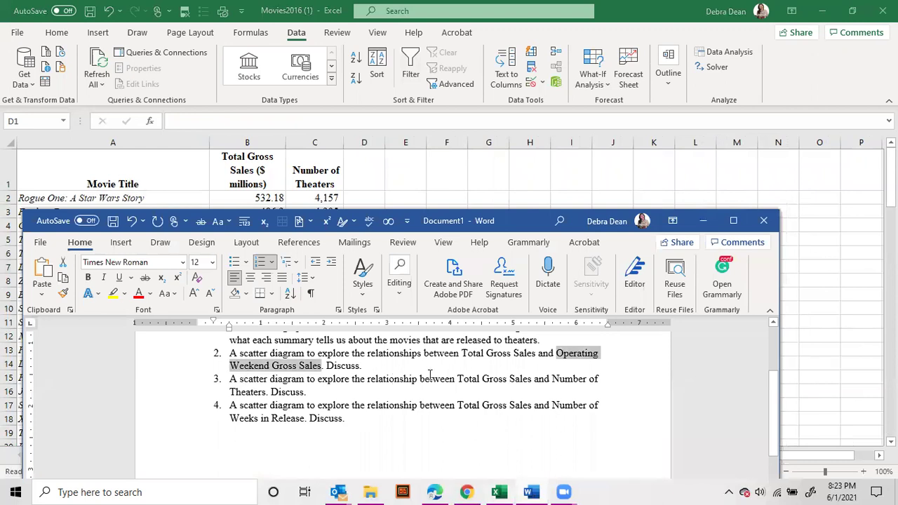
pyautogui.moveTo(420, 379); pyautogui.dragTo(531, 395)
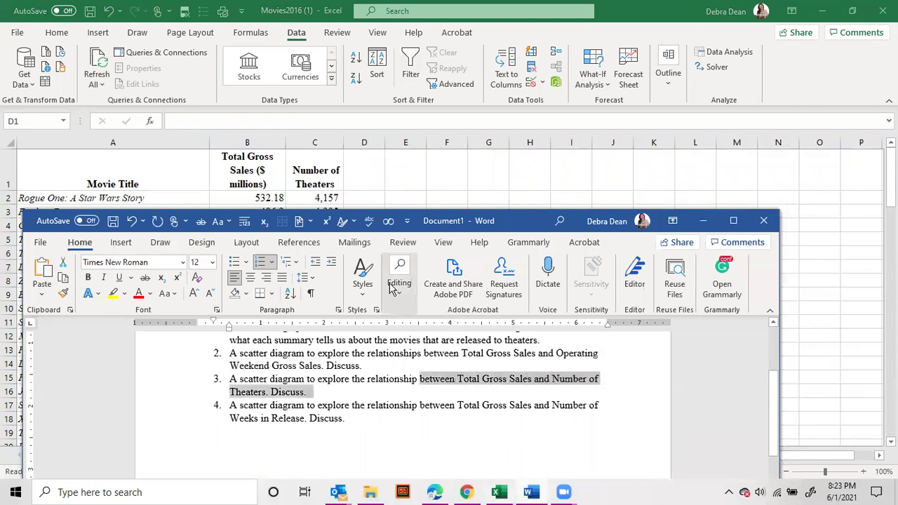
pyautogui.click(365, 143)
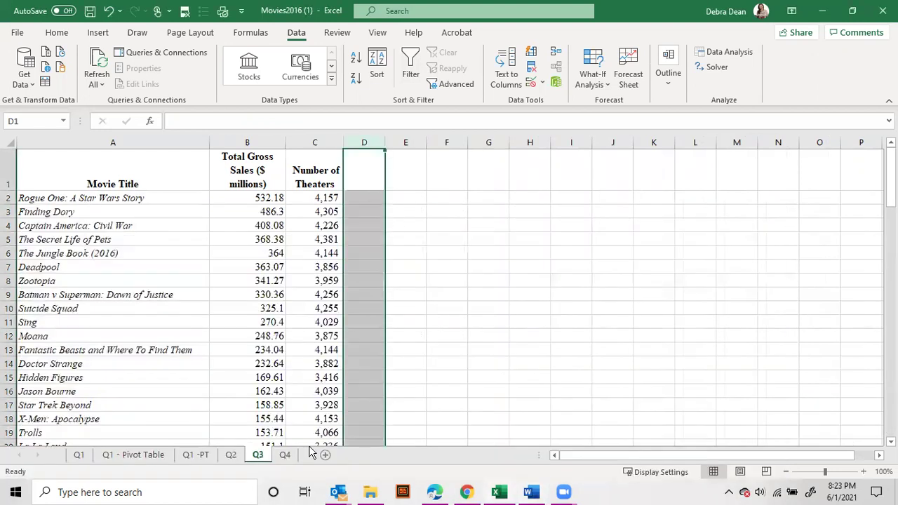
# Check question 4 in Word, and delete the Opening Gross Sales and Number of Theaters columns from the Q4 sheet.
pyautogui.click(285, 455)
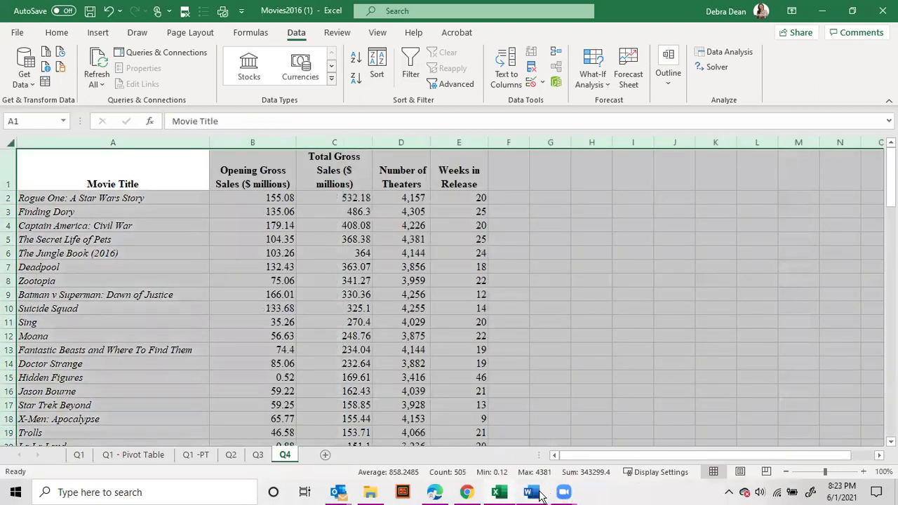
pyautogui.click(531, 493)
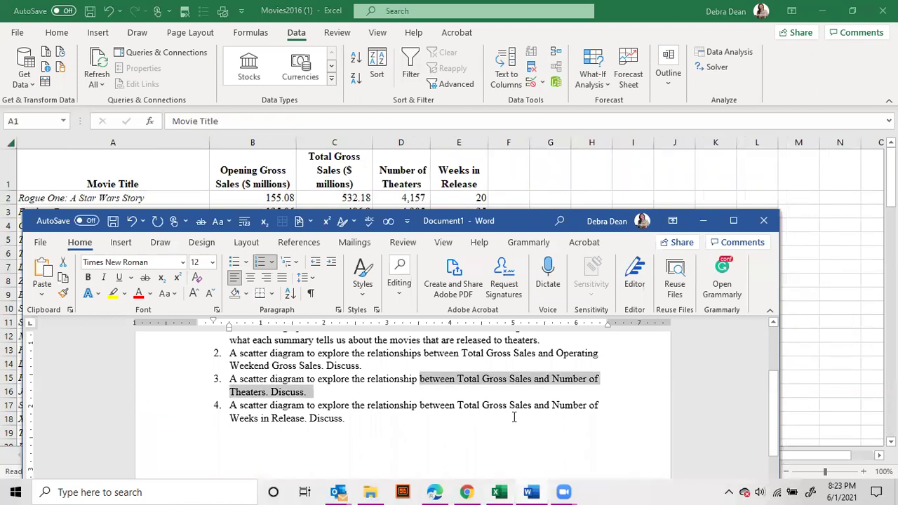
pyautogui.hotkey('alt', 'Tab')
pyautogui.click(252, 143)
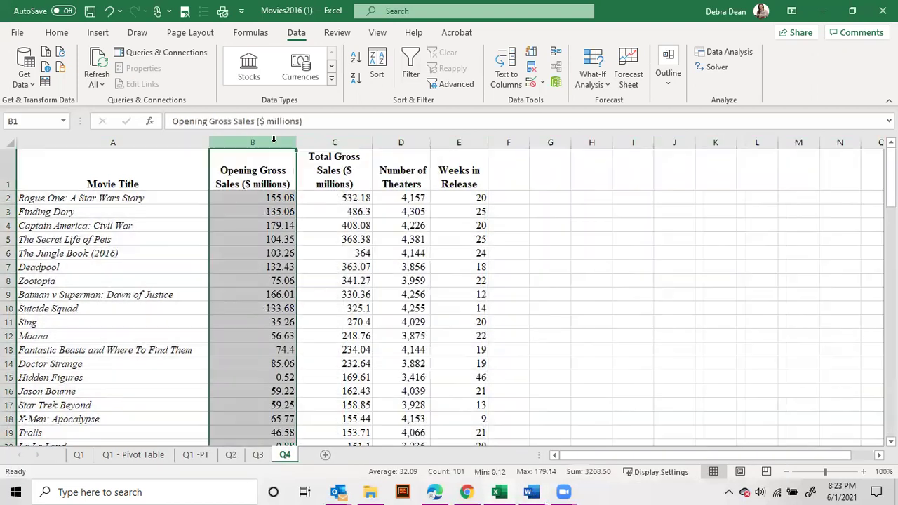
pyautogui.rightClick(279, 144)
pyautogui.click(311, 269)
pyautogui.click(313, 142)
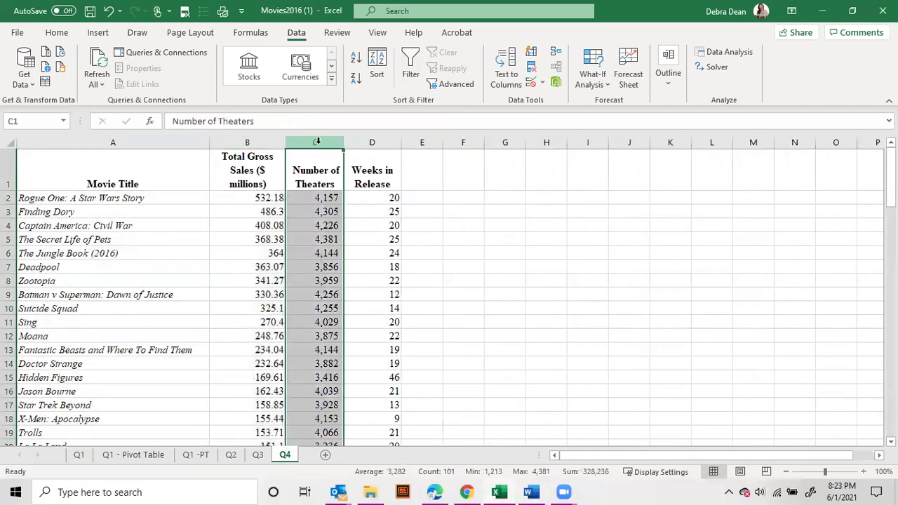
pyautogui.rightClick(323, 144)
pyautogui.click(370, 273)
pyautogui.click(527, 265)
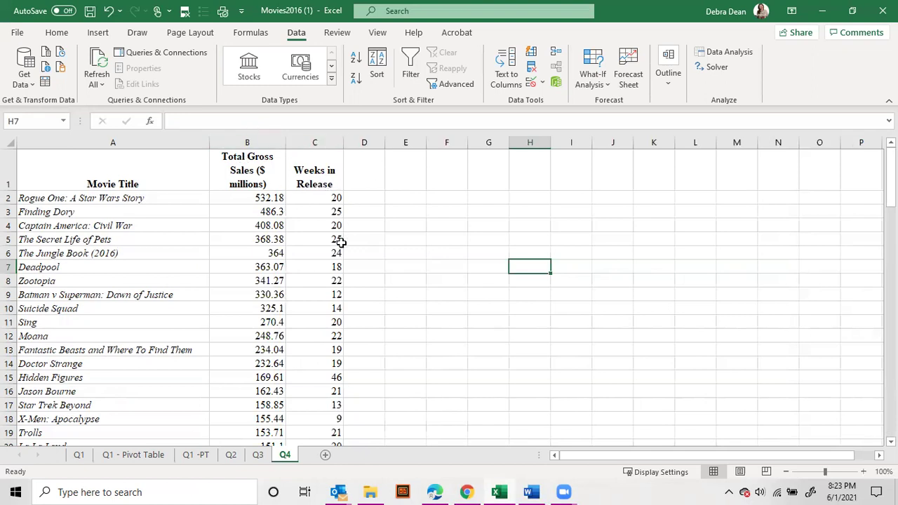
# Insert the recommended scatter chart of Total Gross Sales against Operating Weekend Gross Sales on the Q2 sheet.
pyautogui.click(231, 456)
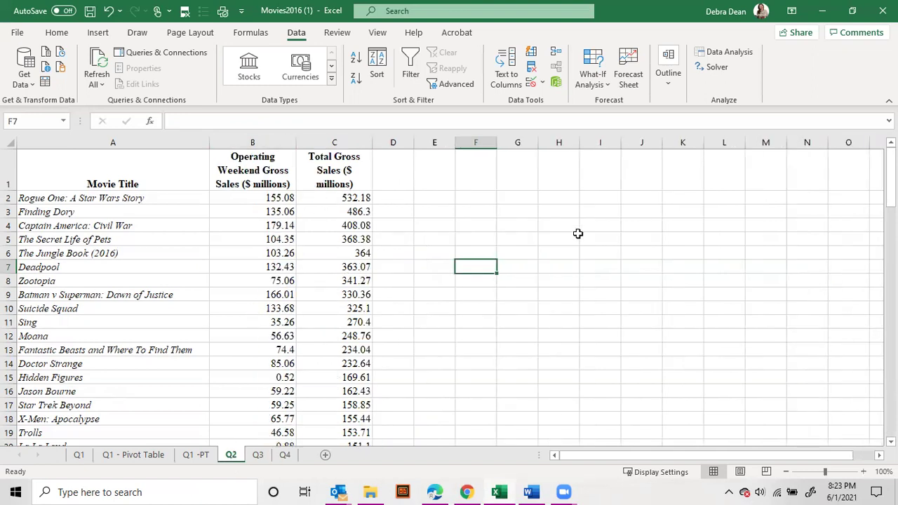
pyautogui.click(261, 199)
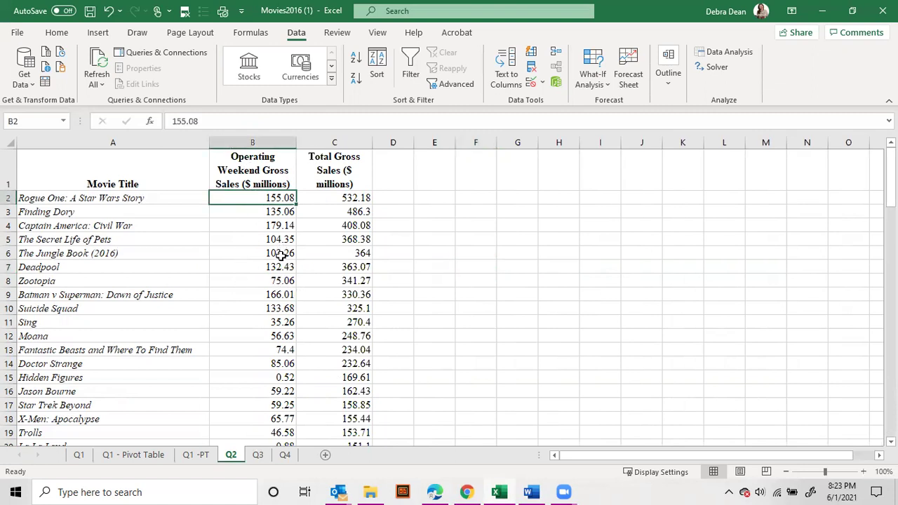
pyautogui.click(99, 33)
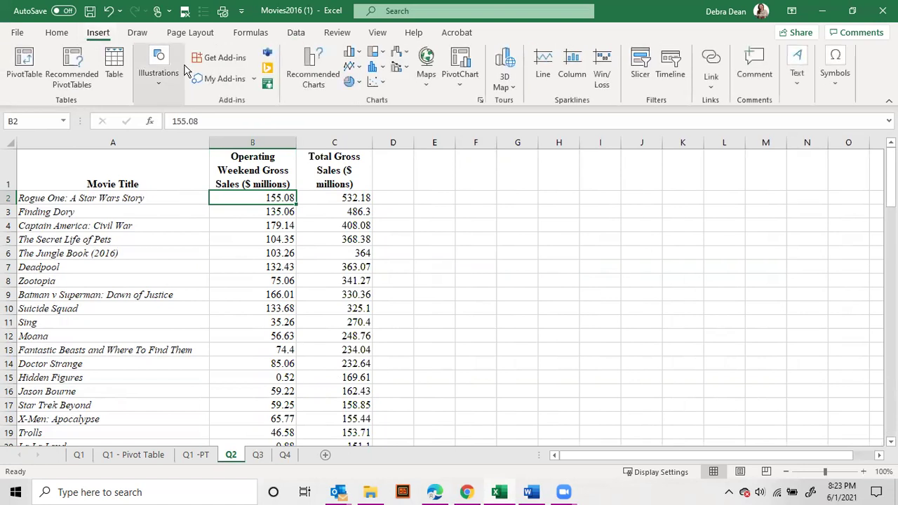
pyautogui.click(321, 87)
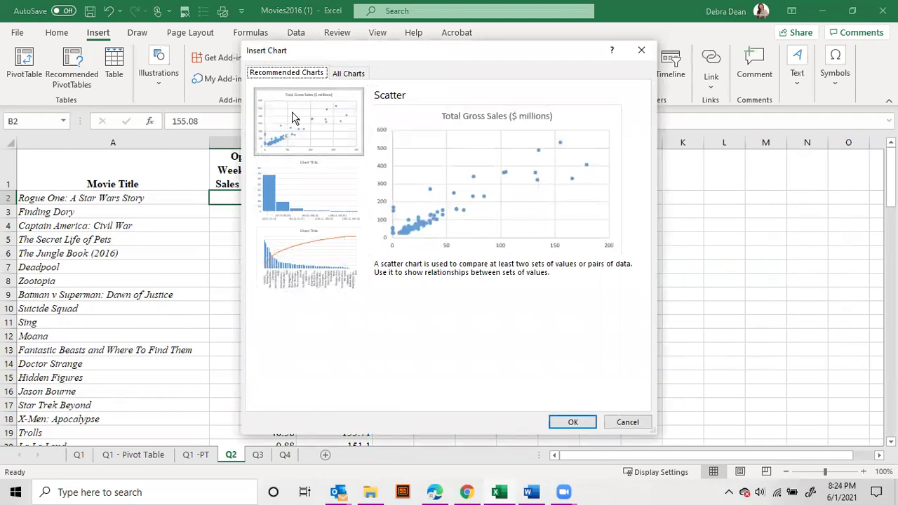
pyautogui.click(355, 74)
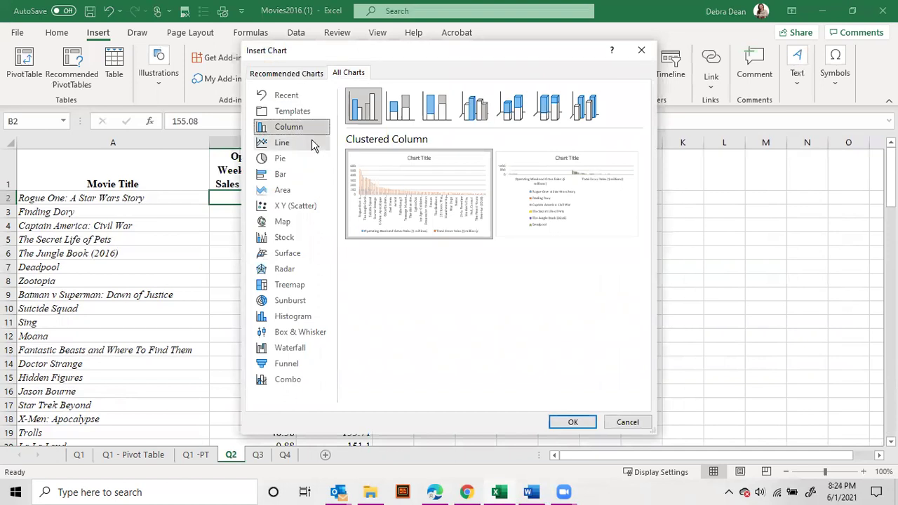
pyautogui.click(286, 208)
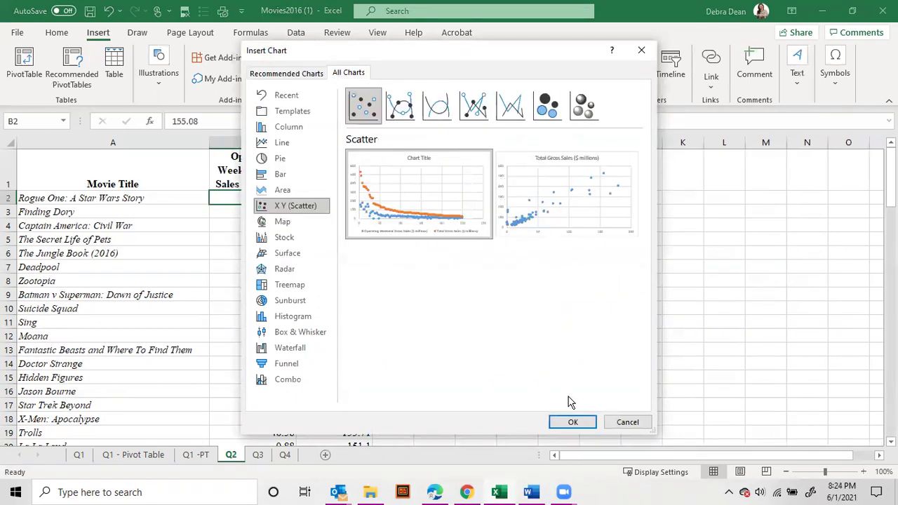
pyautogui.click(595, 107)
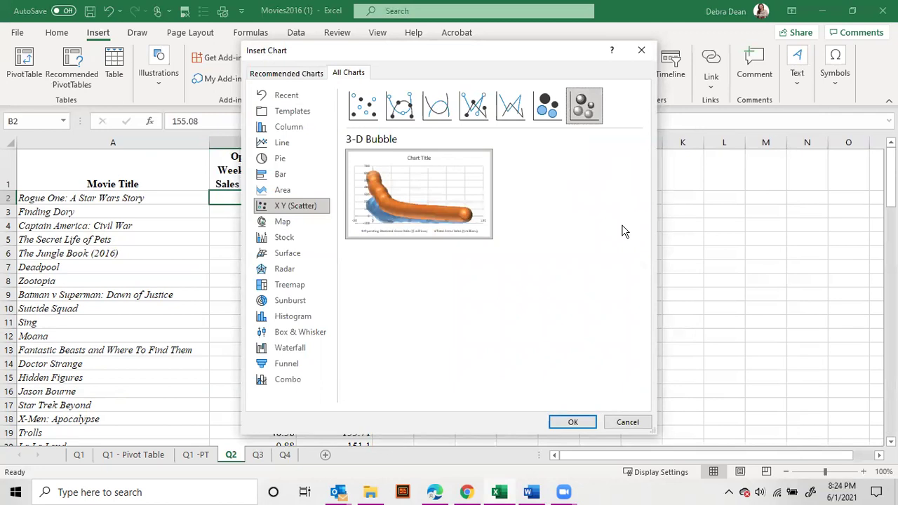
pyautogui.click(363, 106)
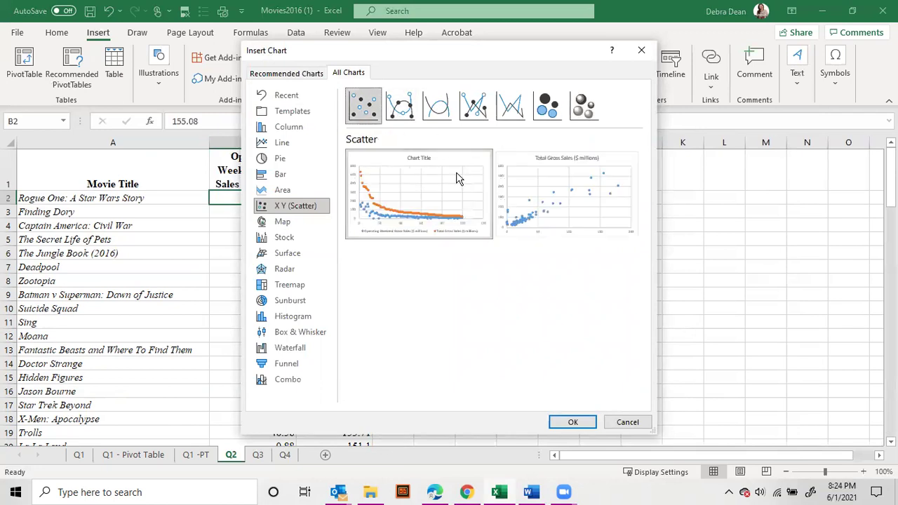
pyautogui.click(288, 74)
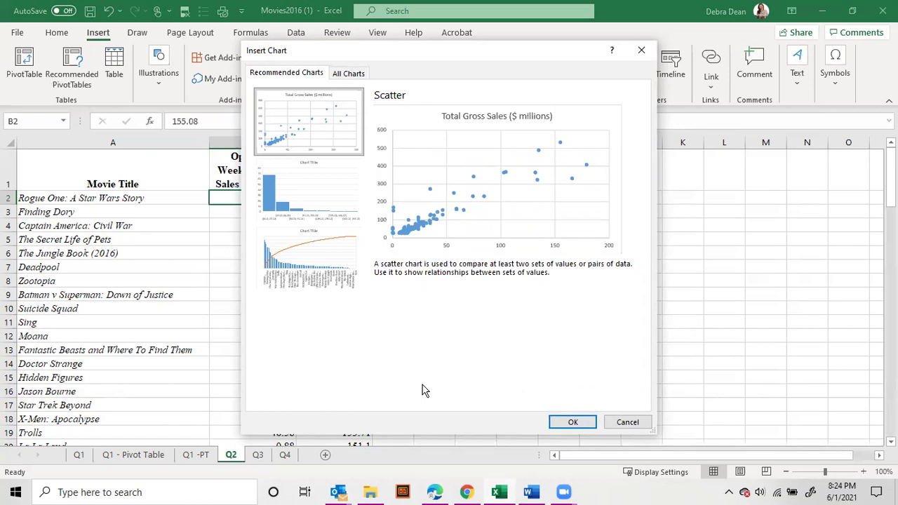
pyautogui.click(572, 422)
pyautogui.click(498, 214)
pyautogui.click(503, 217)
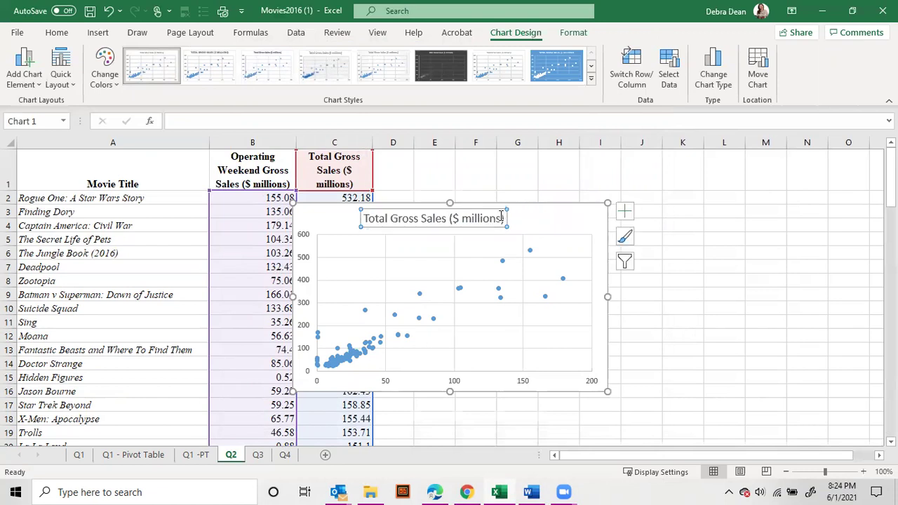
pyautogui.click(109, 11)
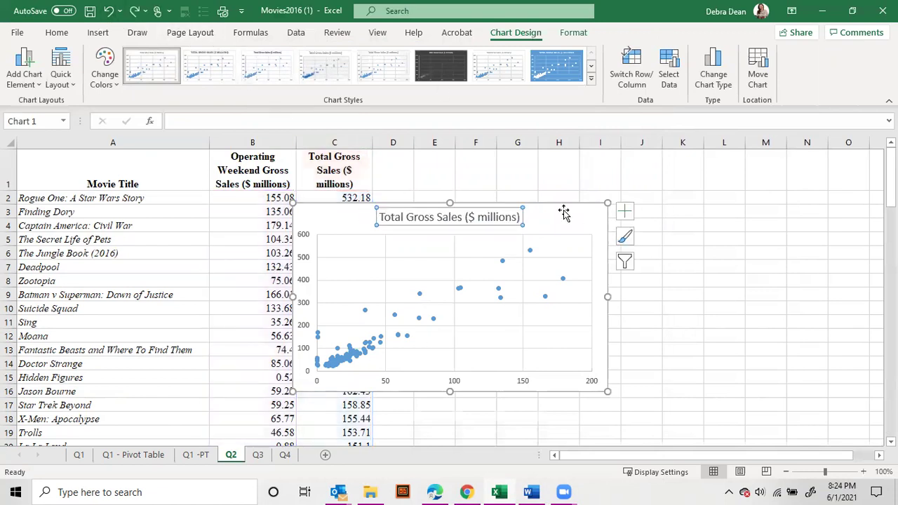
# Move the scatter chart off the data so that it sits beside column C on the Q2 sheet.
pyautogui.moveTo(565, 214); pyautogui.dragTo(686, 211)
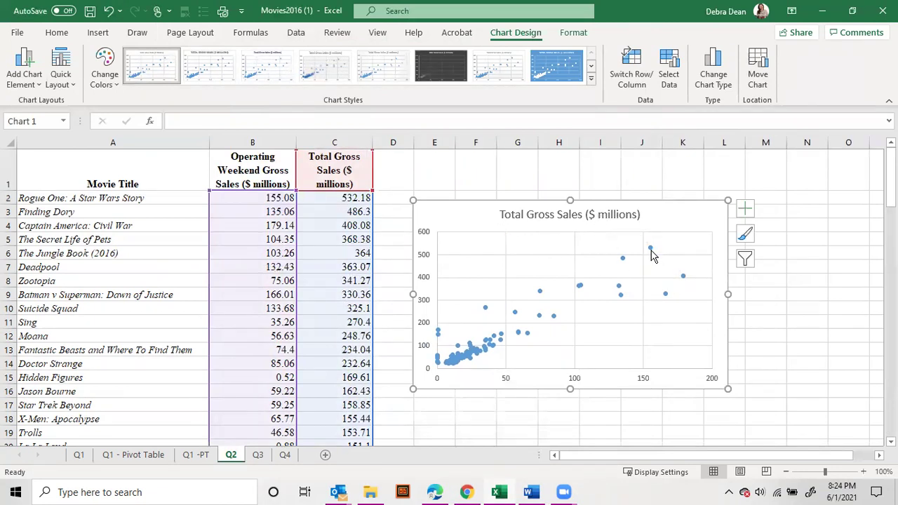
pyautogui.moveTo(652, 256)
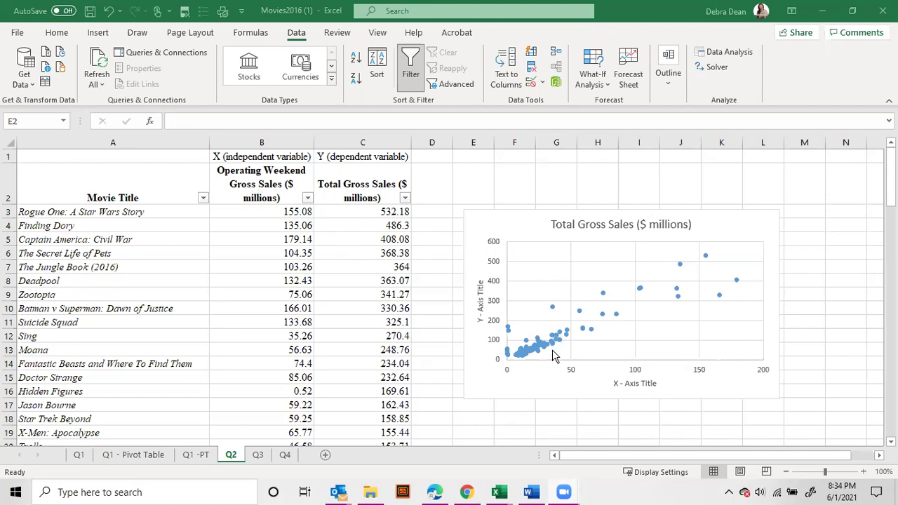
# Set the scatter chart's horizontal axis title to "Operating Weekend Gross Sales".
pyautogui.click(634, 384)
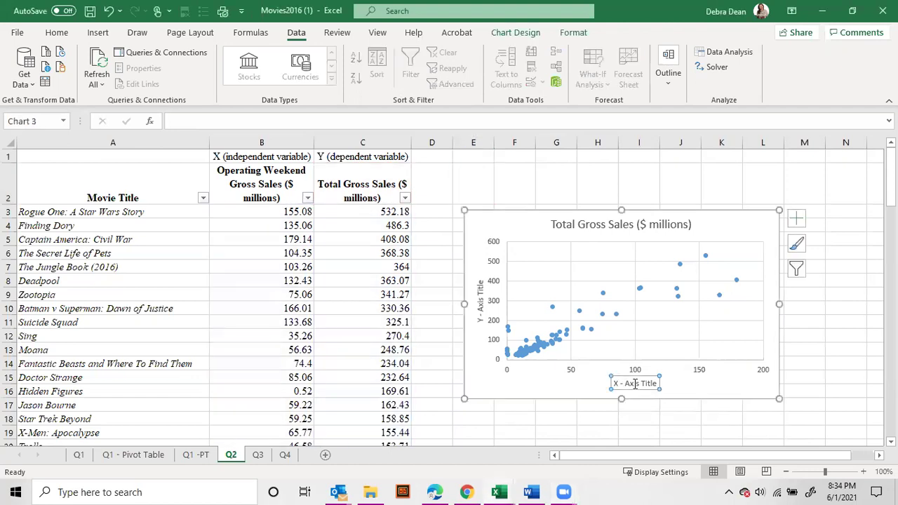
pyautogui.rightClick(633, 384)
pyautogui.click(624, 384)
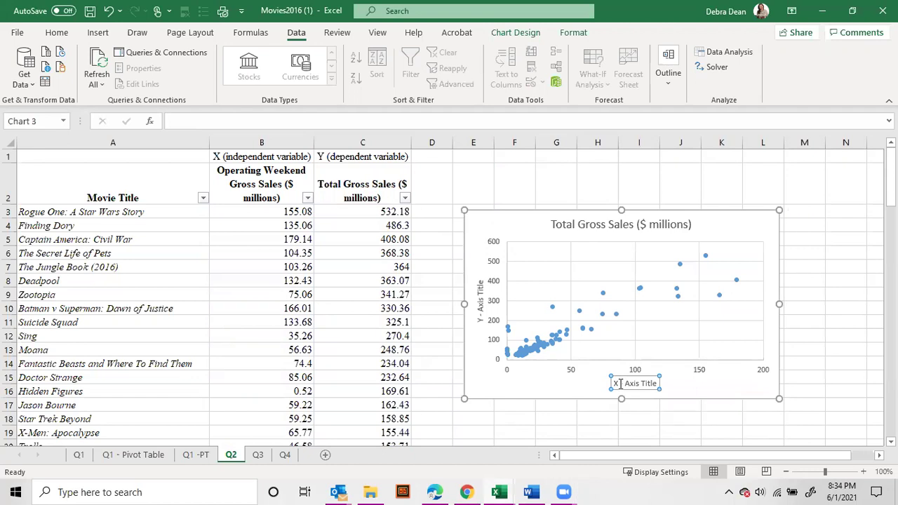
pyautogui.hotkey('ctrl', 'a')
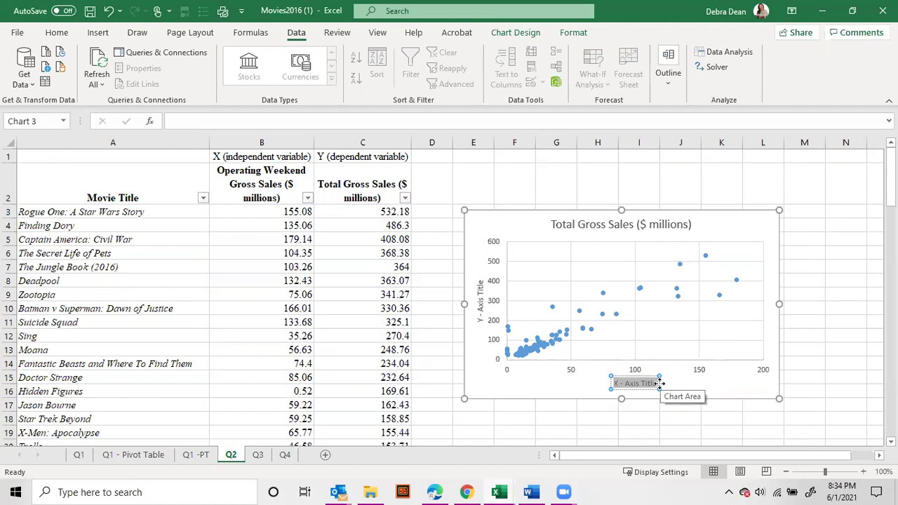
pyautogui.write('Operating Weekend Gross Sales')
# Set the chart's vertical axis title to "Total Gross Sales", with a line break after "Total".
pyautogui.click(480, 315)
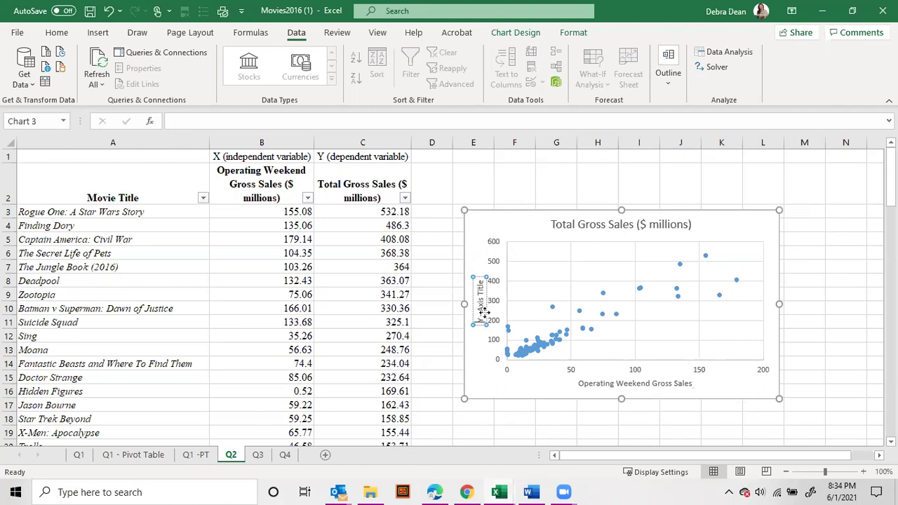
pyautogui.tripleClick(484, 313)
pyautogui.write('Total')
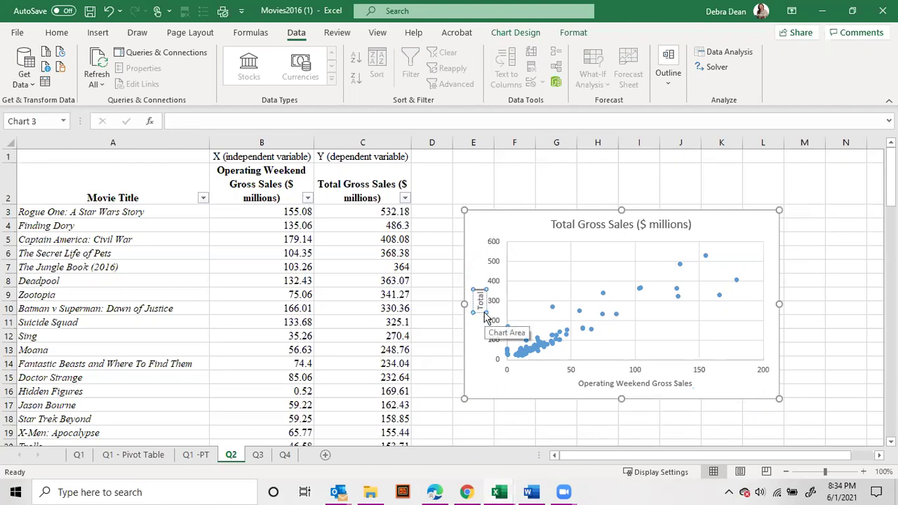
pyautogui.write(' Gross Sales')
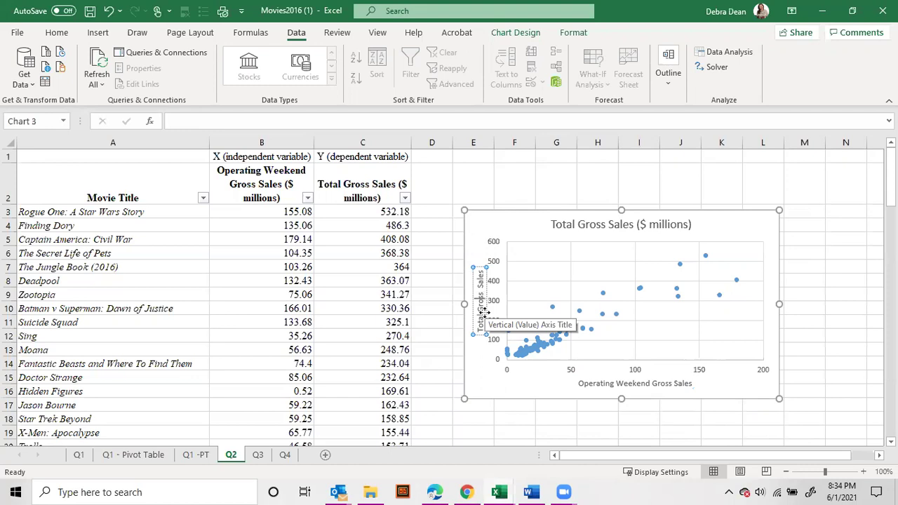
pyautogui.click(484, 312)
pyautogui.press('Return')
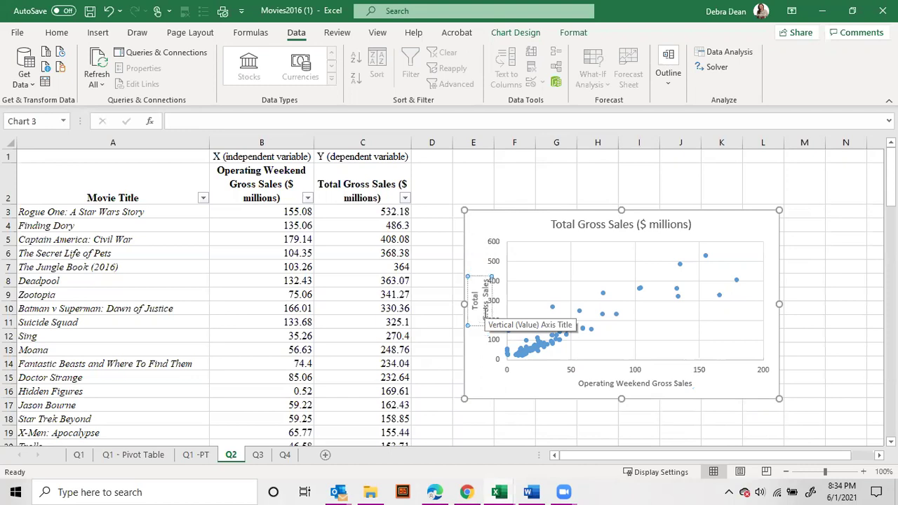
pyautogui.click(828, 224)
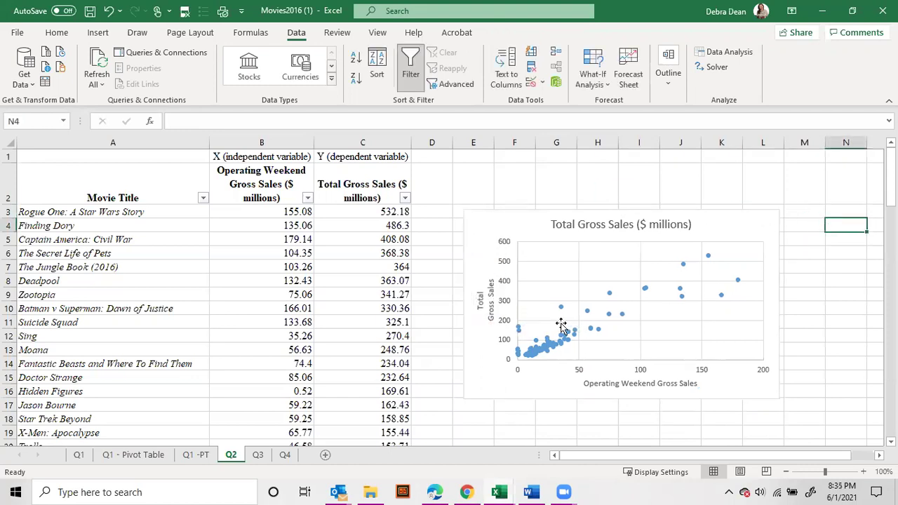
# Add a linear trendline to the Total Gross Sales data points in the scatter chart.
pyautogui.click(611, 298)
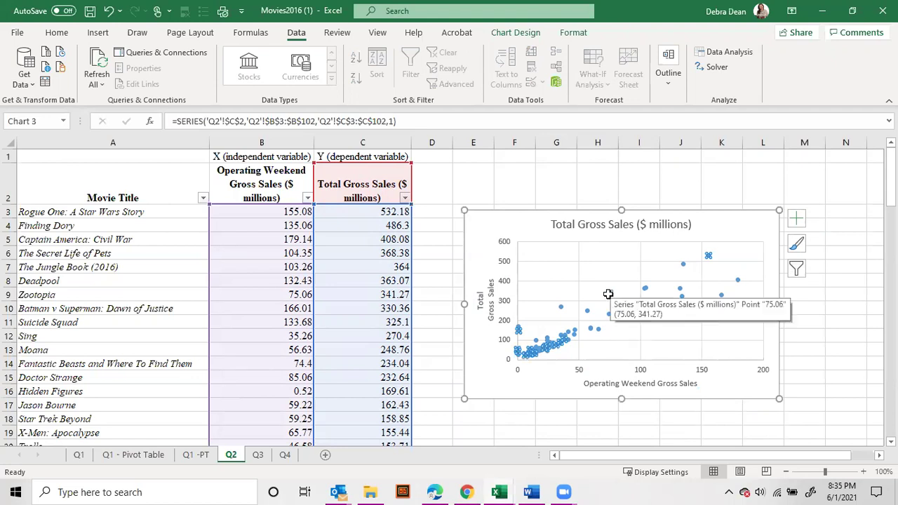
pyautogui.rightClick(609, 295)
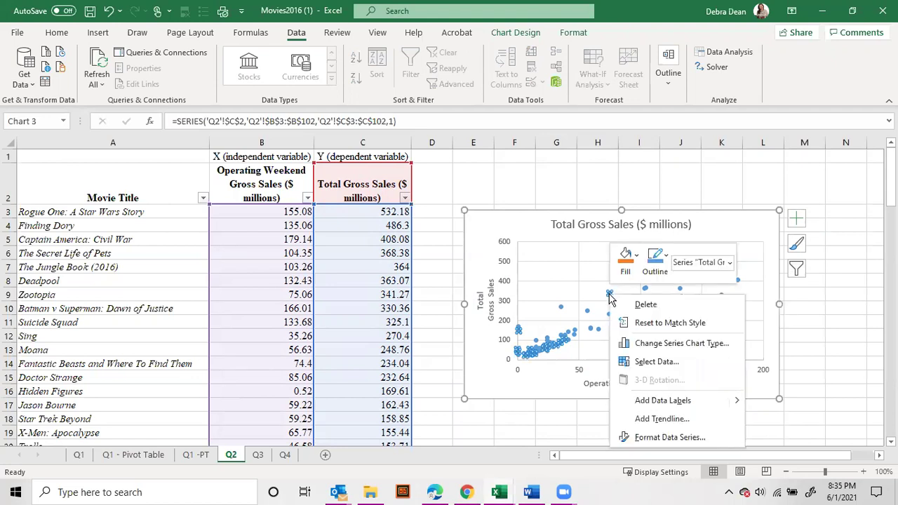
pyautogui.click(662, 418)
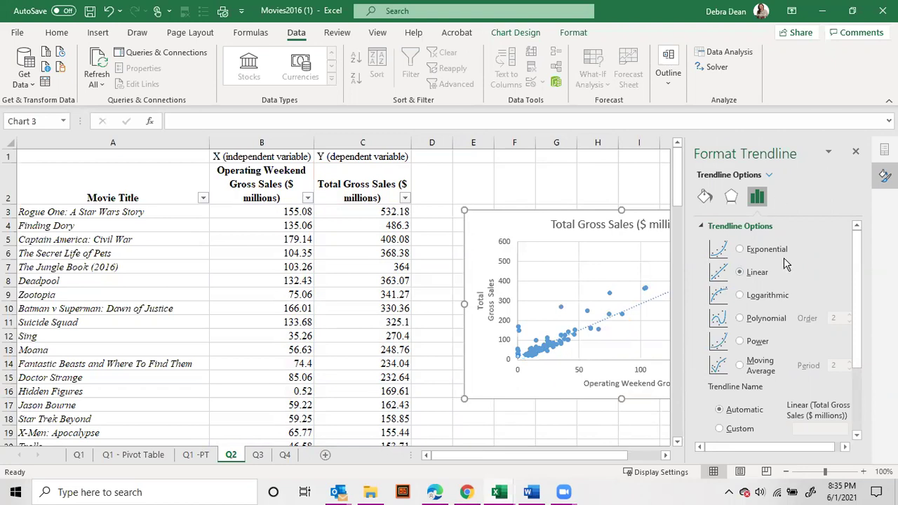
# Format the Q2 scatter chart's trendline as a solid red line with a solid dash type.
pyautogui.click(706, 197)
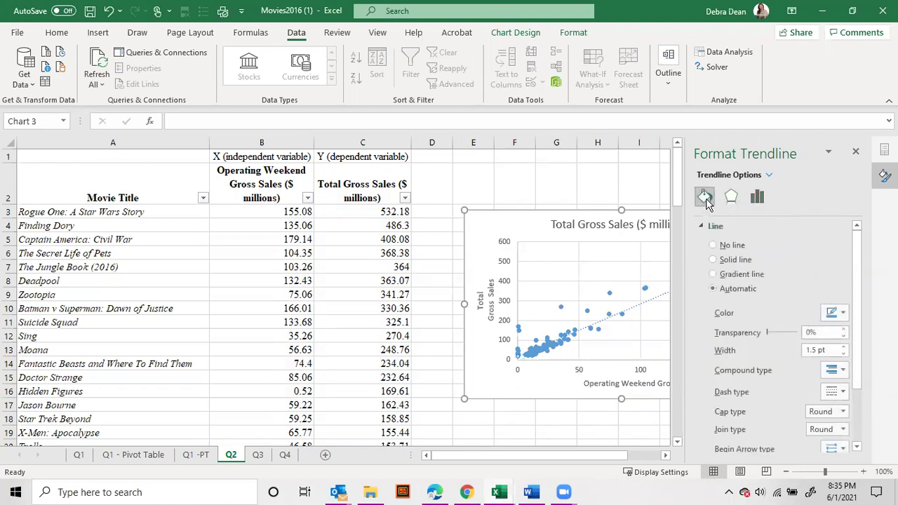
pyautogui.click(735, 261)
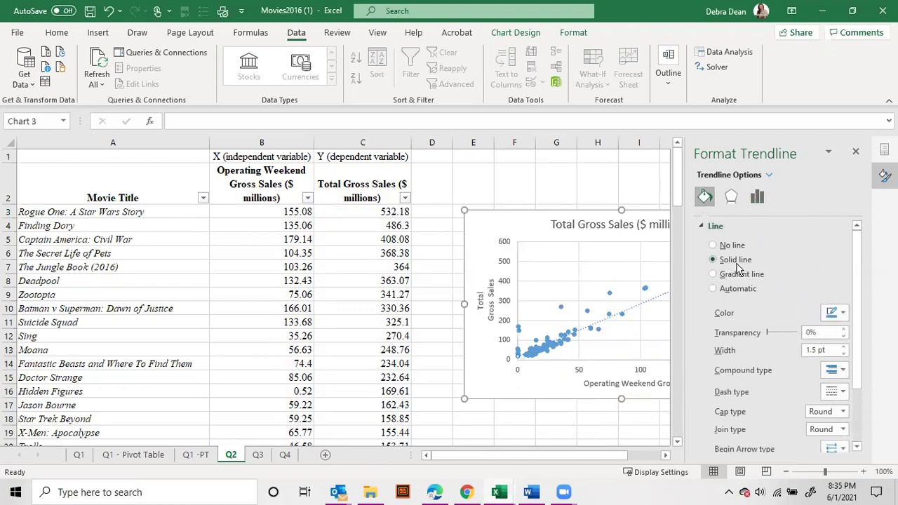
pyautogui.click(841, 314)
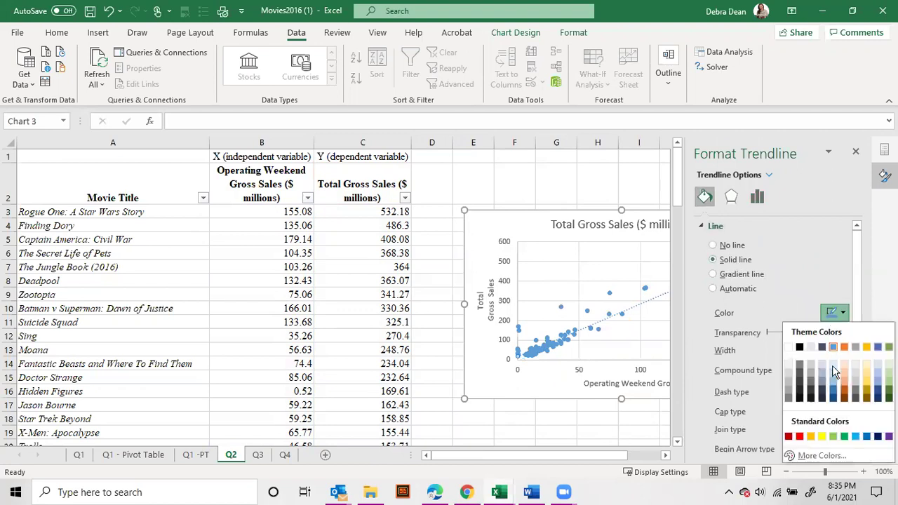
pyautogui.click(799, 436)
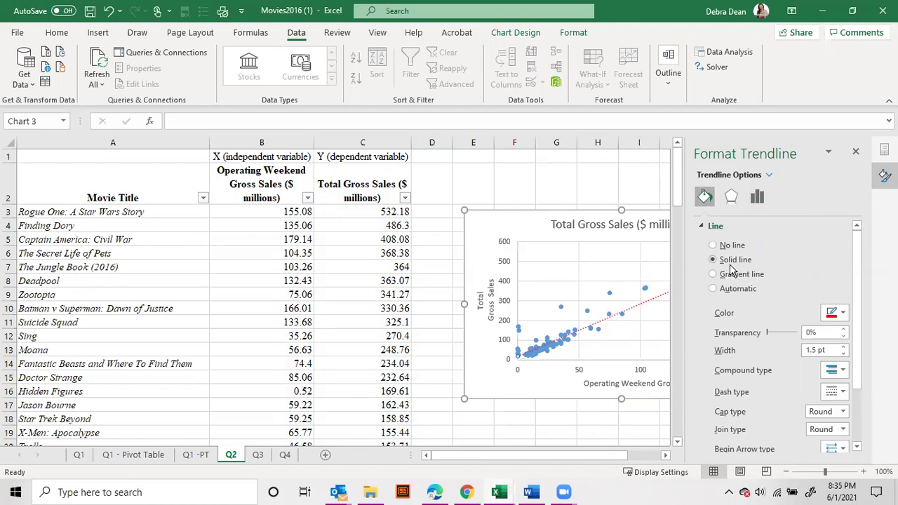
pyautogui.click(845, 396)
pyautogui.click(852, 305)
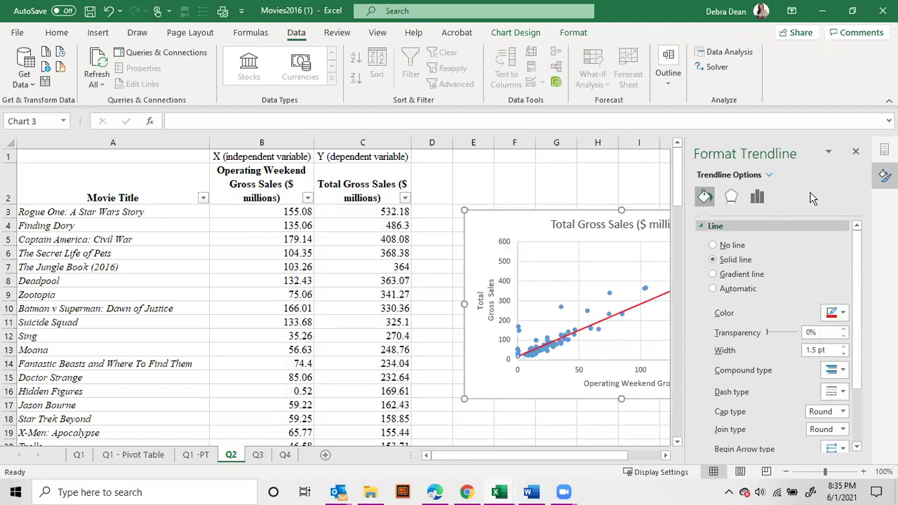
pyautogui.click(856, 152)
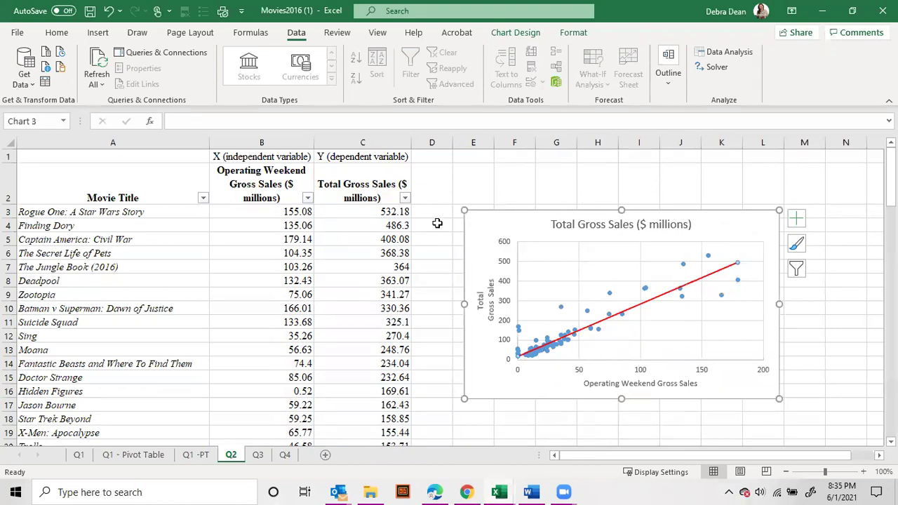
# Calculate the first movie's ratio of total gross sales to operating weekend sales in D3 with =C3/B3.
pyautogui.click(280, 216)
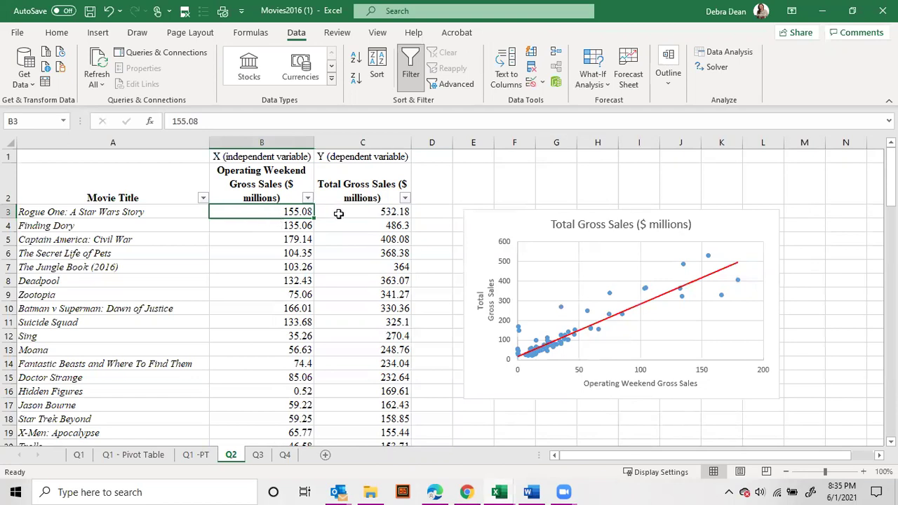
pyautogui.click(383, 214)
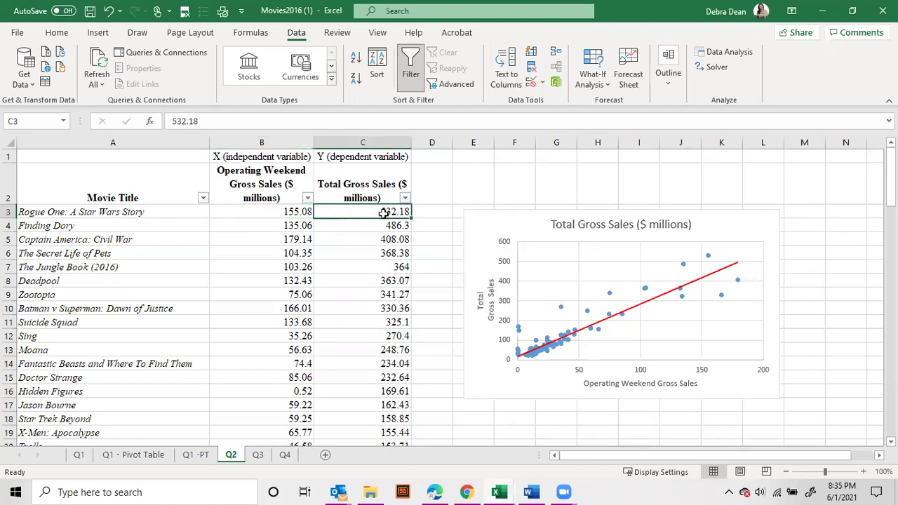
pyautogui.click(437, 216)
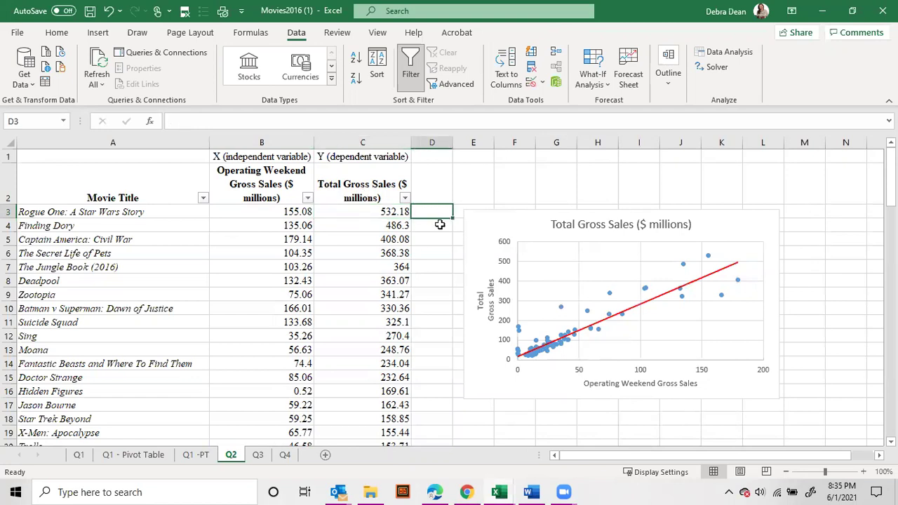
pyautogui.write('=')
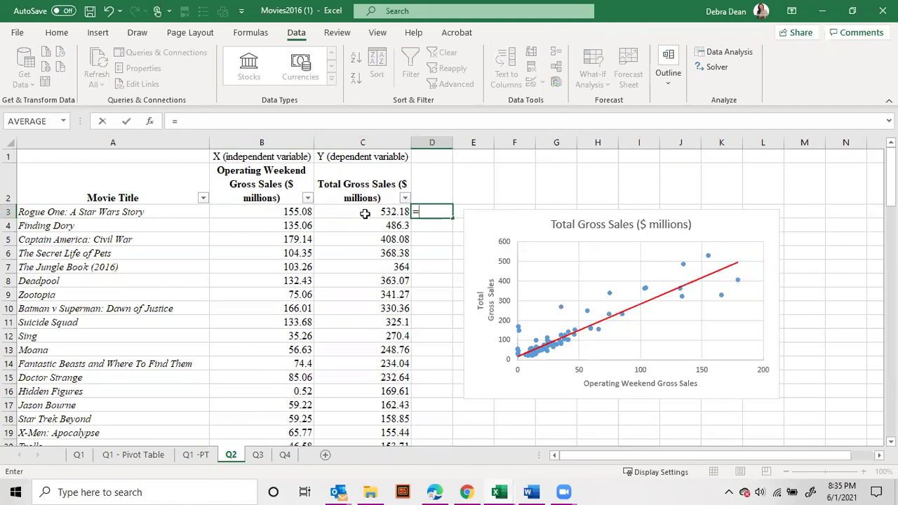
pyautogui.click(365, 214)
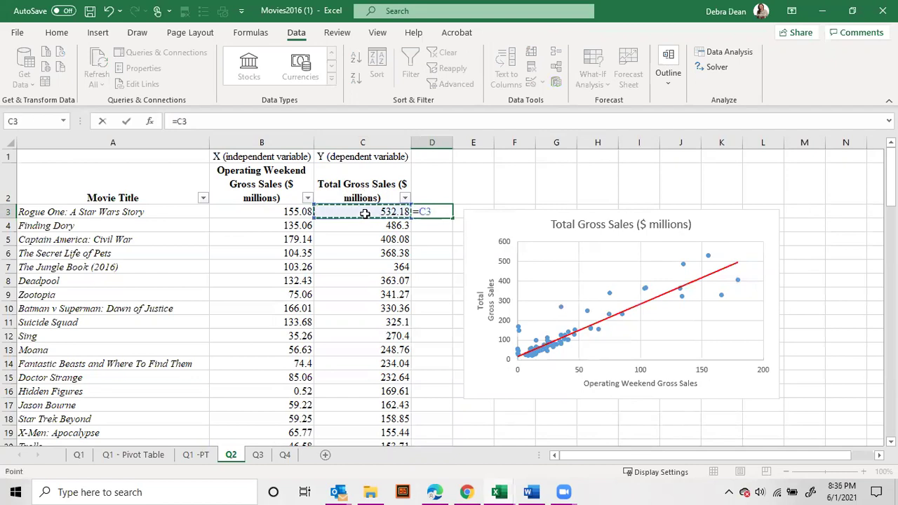
pyautogui.write('/')
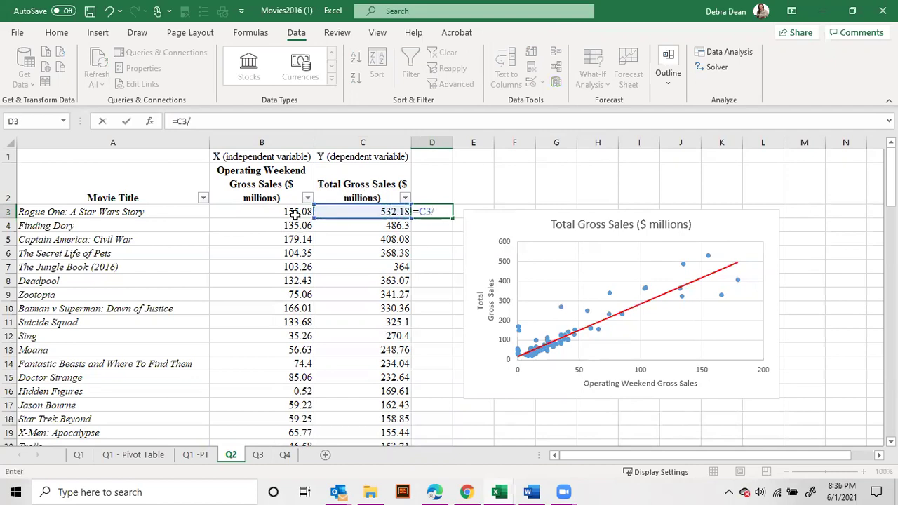
pyautogui.click(284, 211)
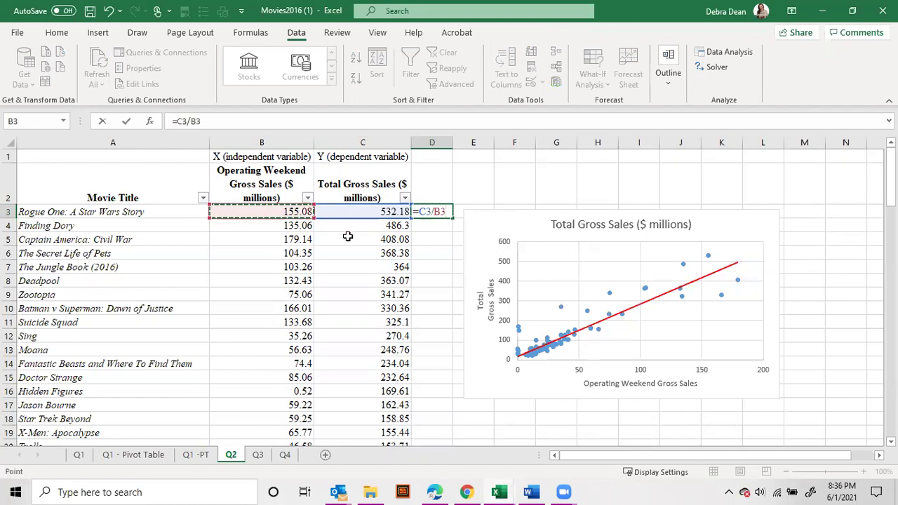
pyautogui.press('Return')
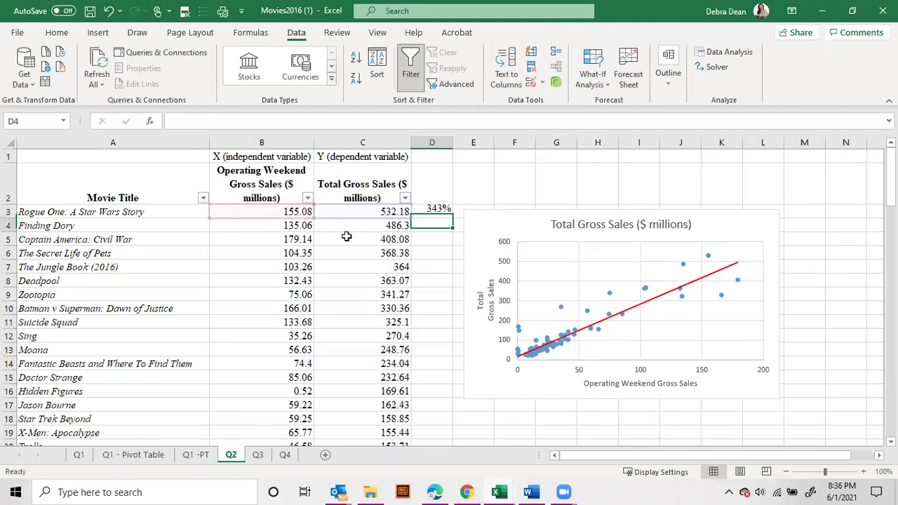
pyautogui.click(436, 211)
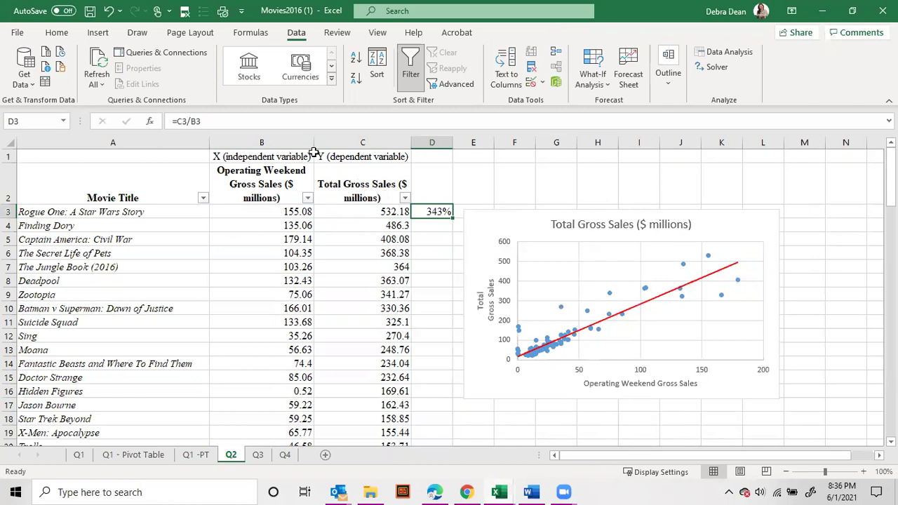
pyautogui.click(56, 32)
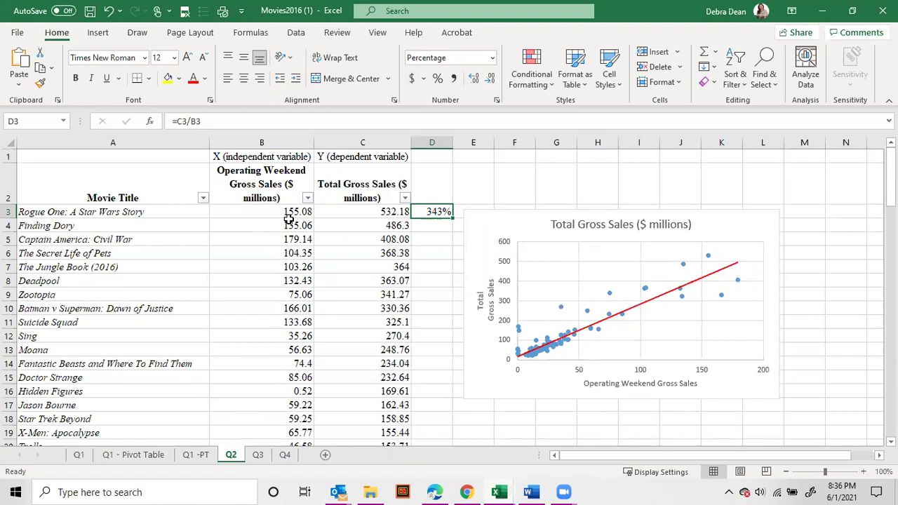
# Glance at the Q1 sheet, return to Q2 and delete the ratio formula from cell D3.
pyautogui.click(79, 455)
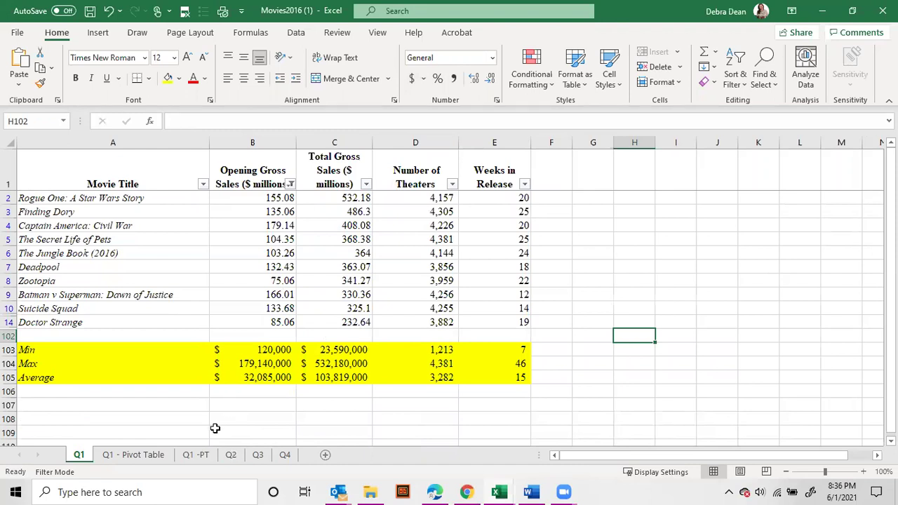
pyautogui.click(230, 456)
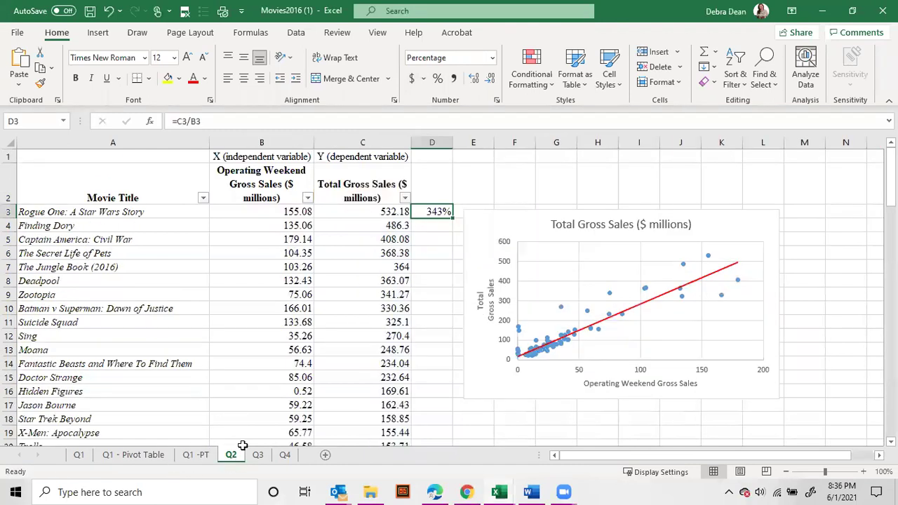
pyautogui.click(431, 254)
pyautogui.press('Up')
pyautogui.press('Up')
pyautogui.press('Up')
pyautogui.press('Delete')
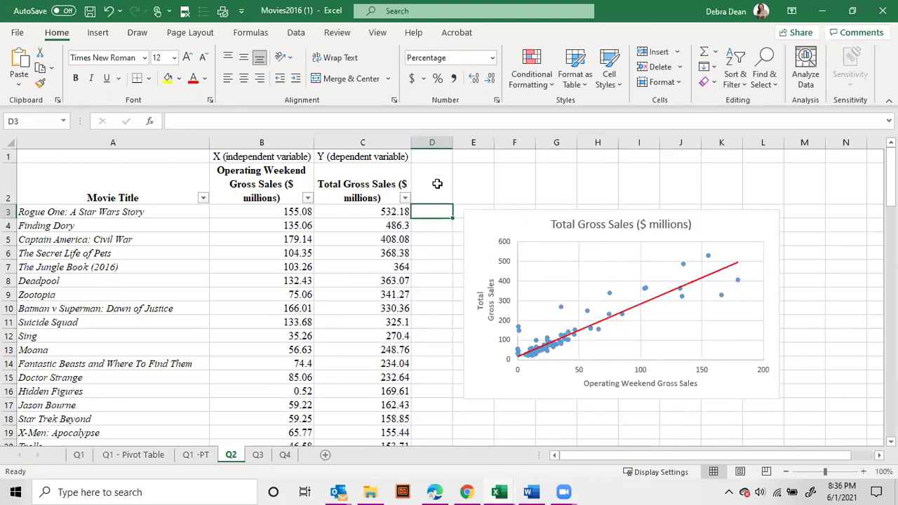
# Switch to the Word document to read the scatter diagram tasks, and return to the Excel workbook.
pyautogui.click(440, 223)
pyautogui.click(429, 212)
pyautogui.click(532, 493)
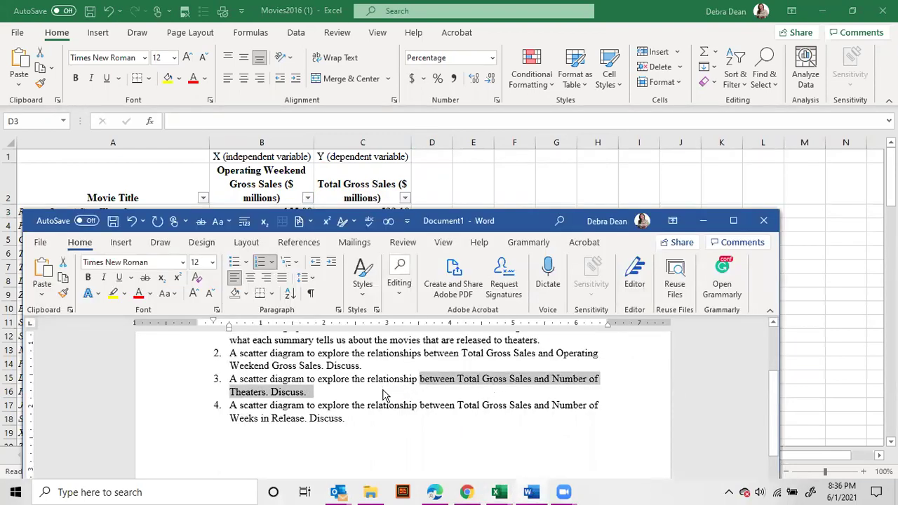
pyautogui.hotkey('alt', 'Tab')
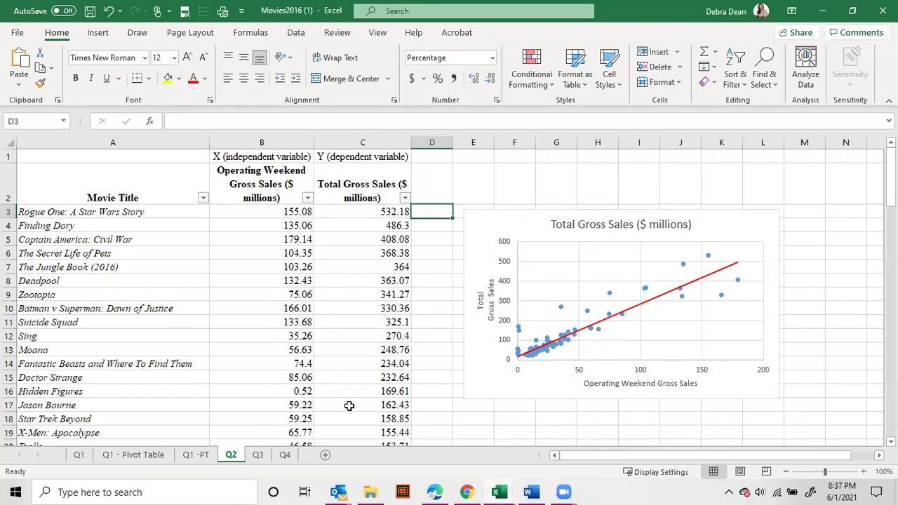
# Insert the recommended scatter chart from the Total Gross Sales and Number of Theaters data in B1:C101 on the Q3 sheet.
pyautogui.click(258, 456)
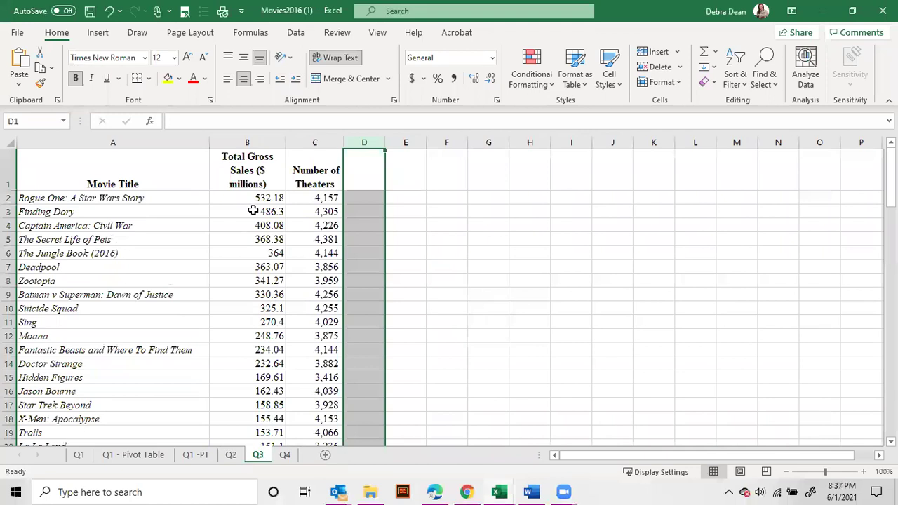
pyautogui.moveTo(251, 162); pyautogui.dragTo(306, 169)
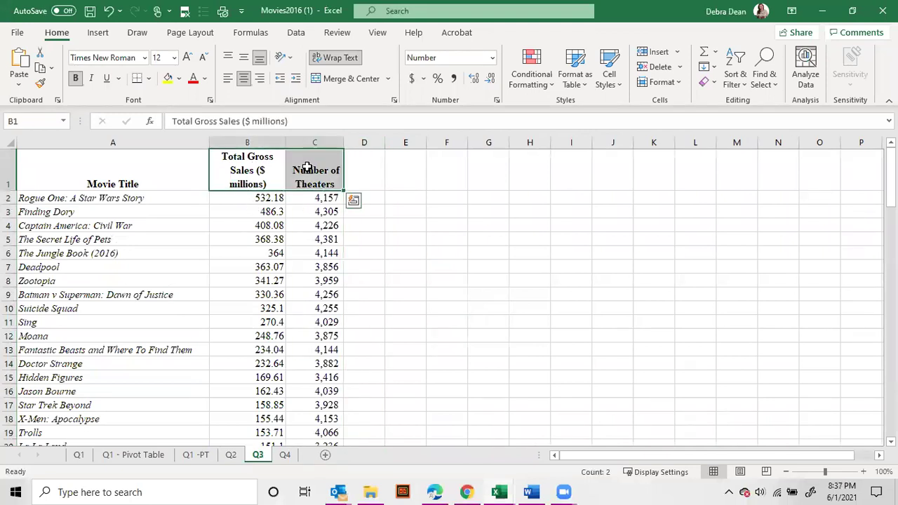
pyautogui.hotkey('ctrl', 'shift', 'Down')
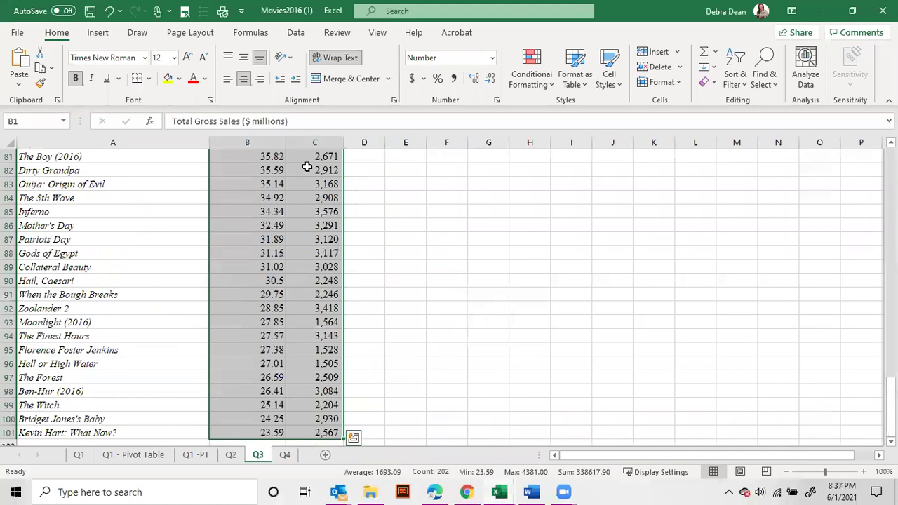
pyautogui.click(97, 33)
pyautogui.click(321, 86)
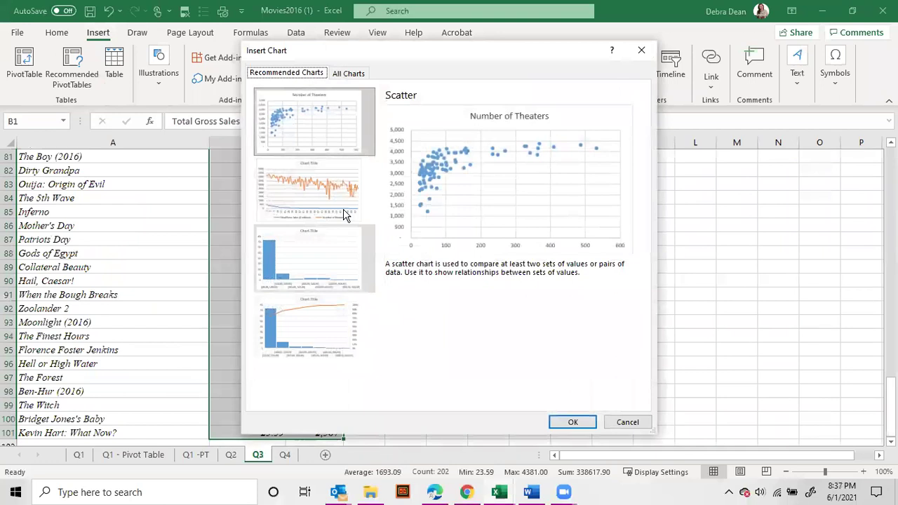
pyautogui.click(320, 140)
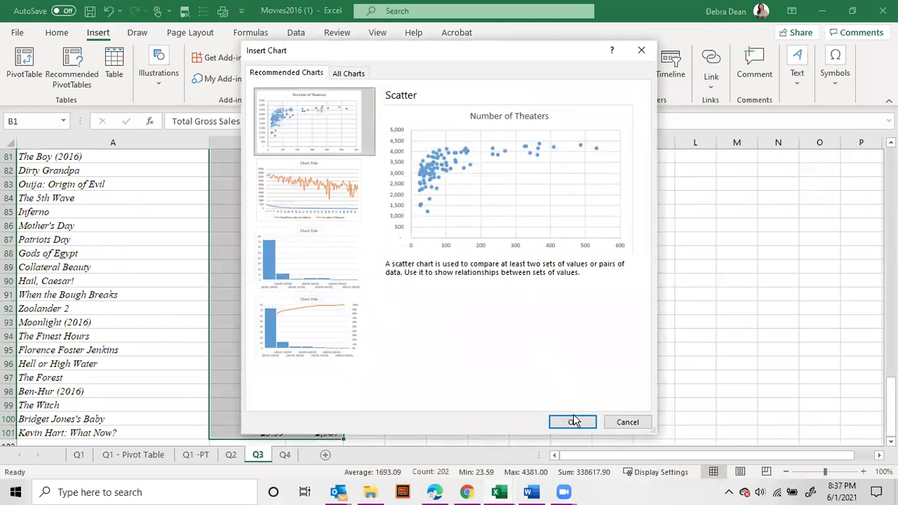
pyautogui.click(573, 422)
# Move the Number of Theaters scatter chart up beside the first data rows, just past column C.
pyautogui.moveTo(514, 216); pyautogui.dragTo(643, 189)
pyautogui.scroll(4, 714, 365)
pyautogui.moveTo(675, 366); pyautogui.dragTo(683, 183)
pyautogui.scroll(2, 666, 295)
pyautogui.moveTo(690, 237); pyautogui.dragTo(626, 236)
pyautogui.scroll(3, 646, 261)
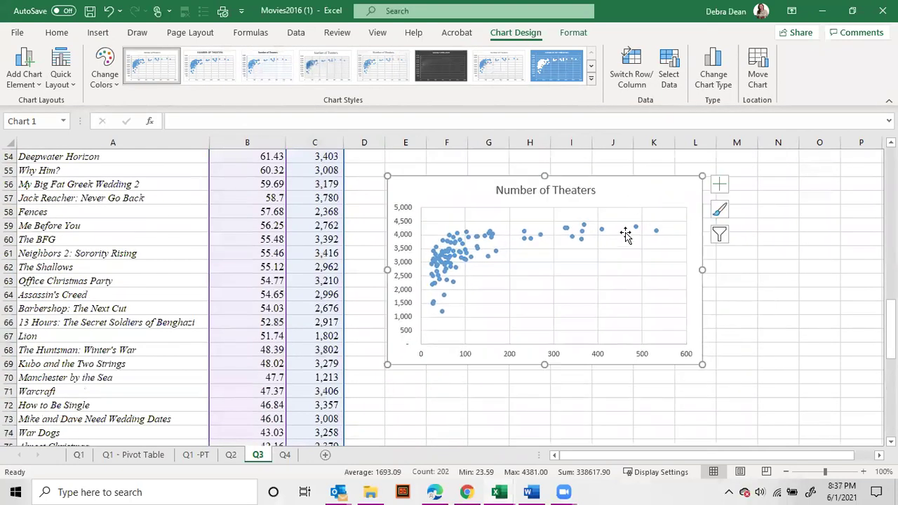
pyautogui.scroll(3, 626, 236)
pyautogui.moveTo(635, 311); pyautogui.dragTo(641, 226)
pyautogui.scroll(4, 633, 273)
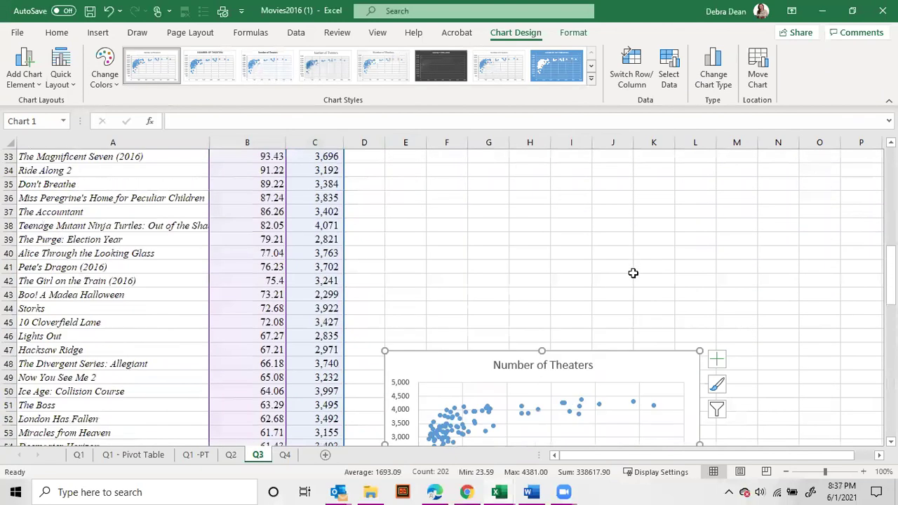
pyautogui.moveTo(638, 372); pyautogui.dragTo(631, 207)
pyautogui.scroll(3, 642, 253)
pyautogui.moveTo(635, 342); pyautogui.dragTo(637, 208)
pyautogui.scroll(4, 657, 276)
pyautogui.moveTo(645, 351); pyautogui.dragTo(638, 214)
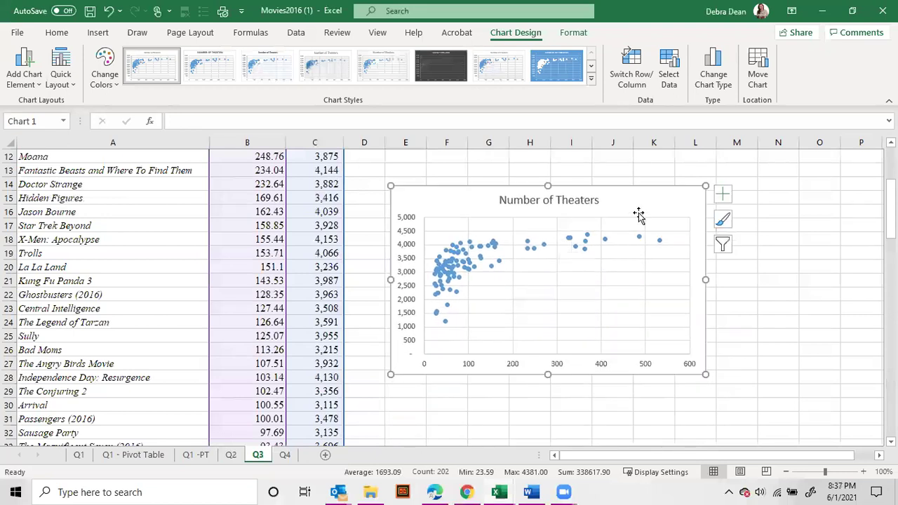
pyautogui.scroll(4, 638, 215)
pyautogui.moveTo(646, 361); pyautogui.dragTo(627, 220)
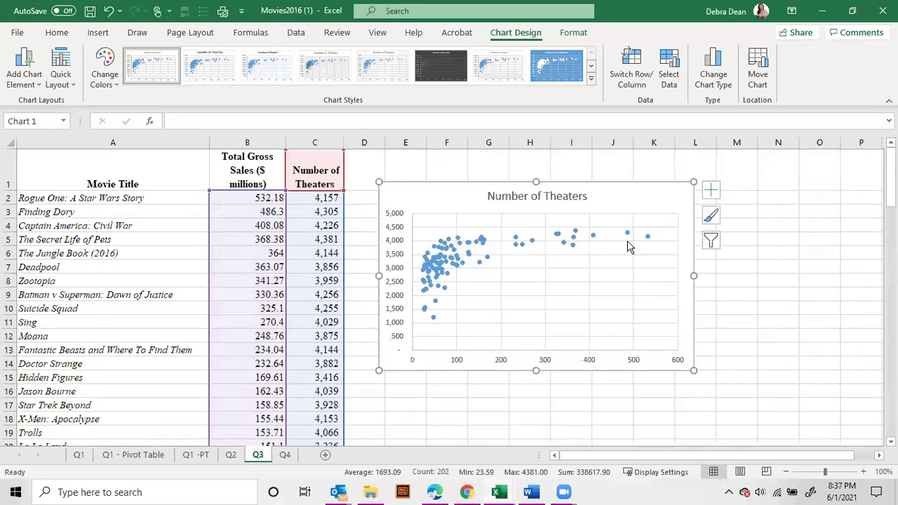
# Examine the label and tick mark options in the formatting settings of the Number of Theaters chart's vertical axis.
pyautogui.click(392, 273)
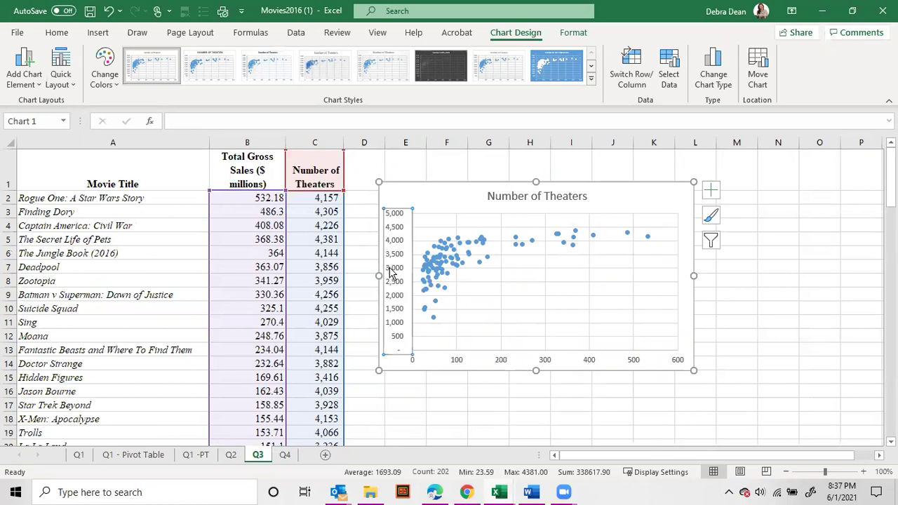
pyautogui.rightClick(392, 273)
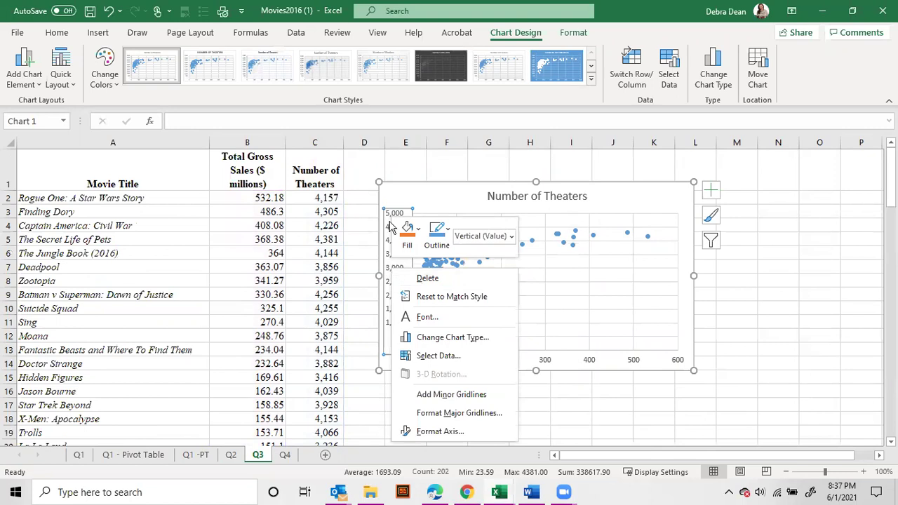
pyautogui.click(435, 432)
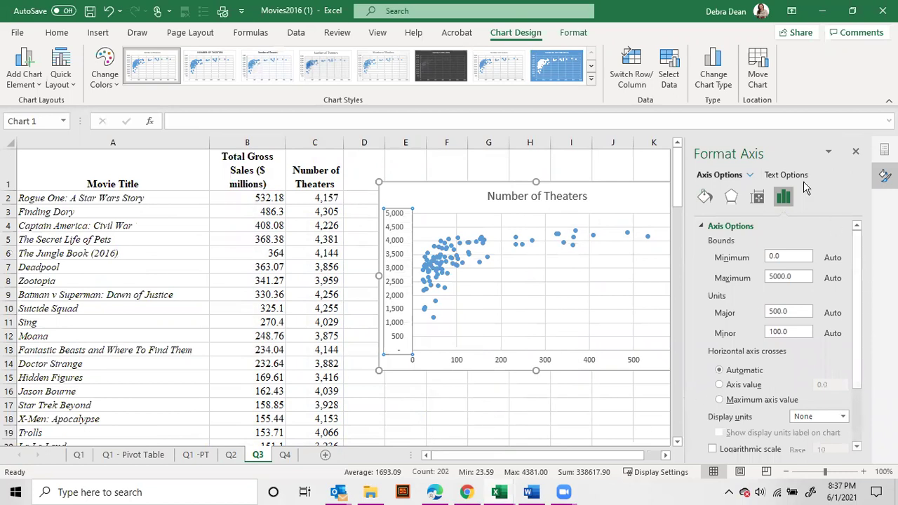
pyautogui.scroll(-1, 845, 276)
pyautogui.scroll(-1, 844, 275)
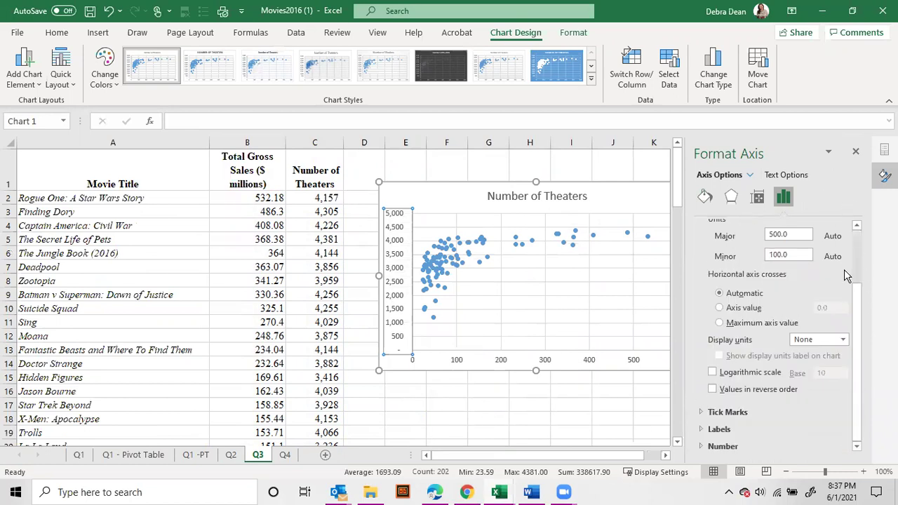
pyautogui.click(704, 432)
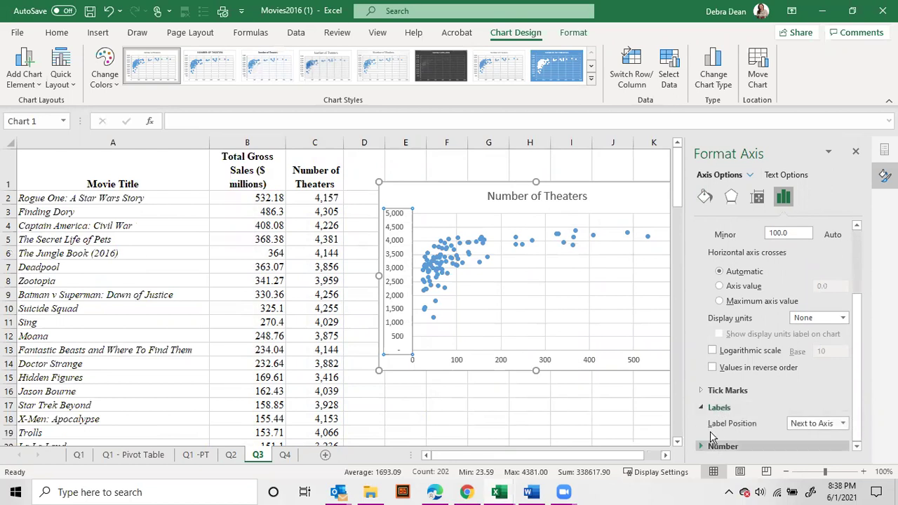
pyautogui.click(703, 395)
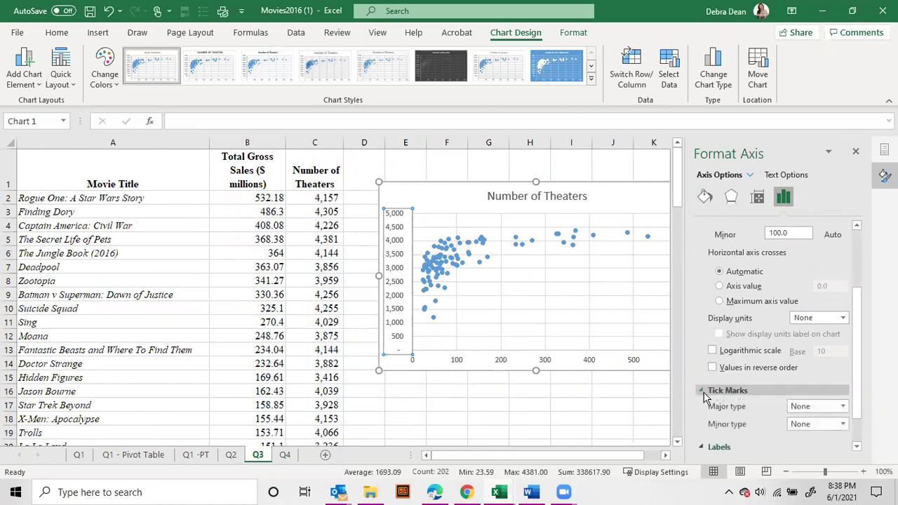
pyautogui.press('Escape')
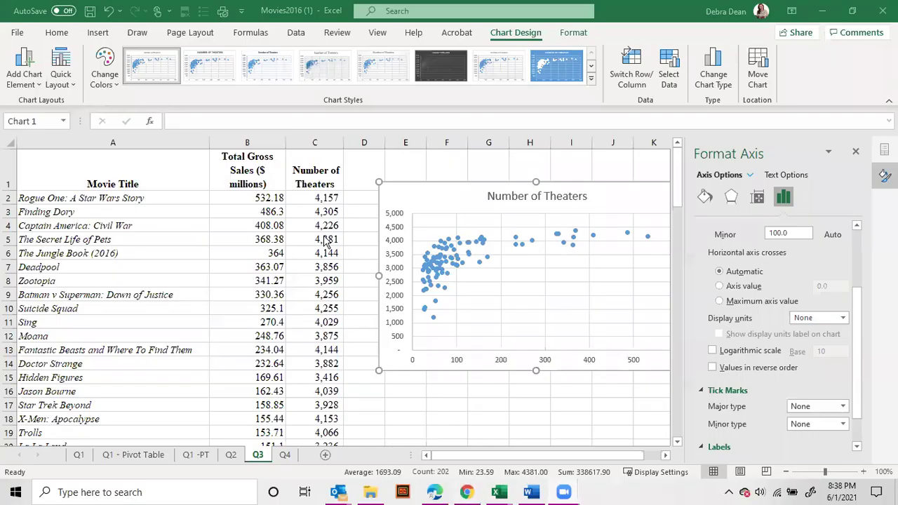
# Add primary horizontal and primary vertical axis titles to the Number of Theaters scatter chart.
pyautogui.click(20, 83)
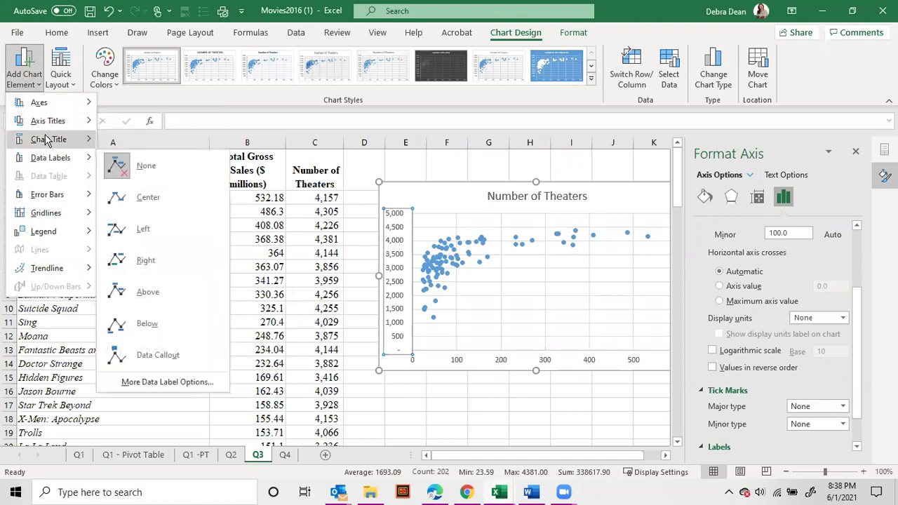
pyautogui.moveTo(47, 130)
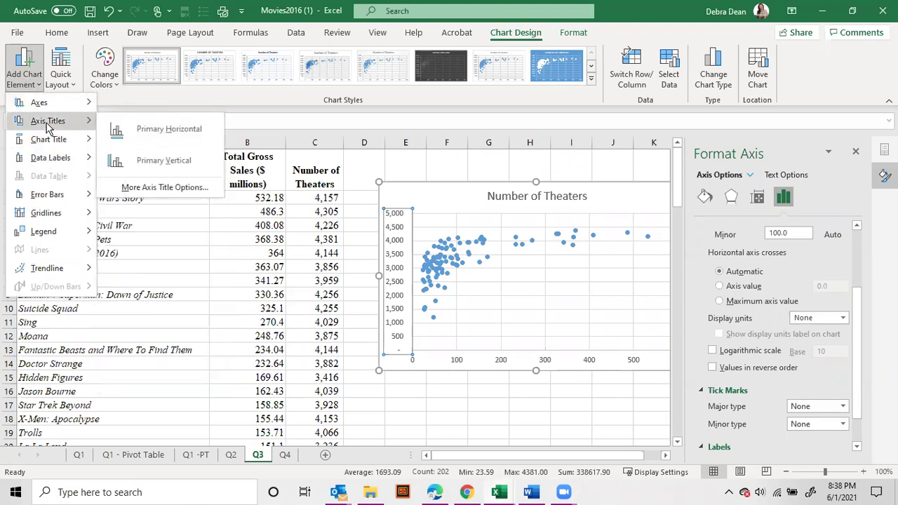
pyautogui.click(130, 138)
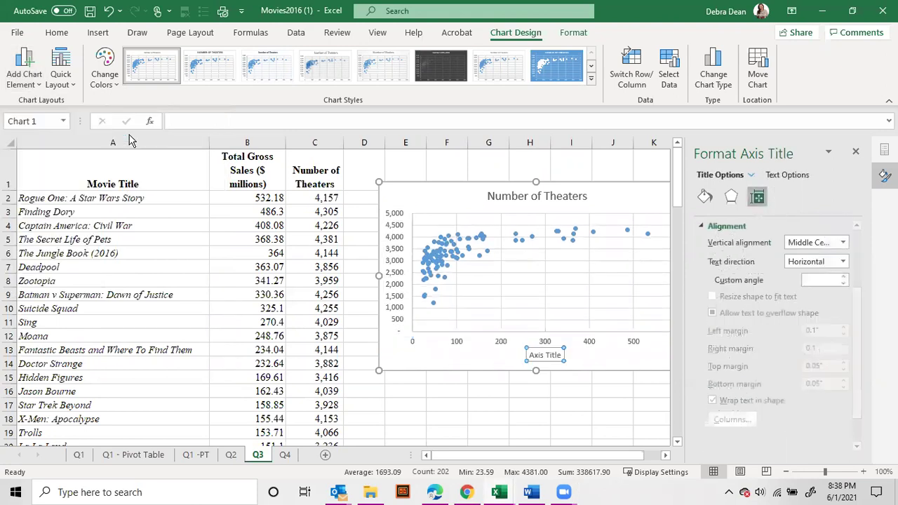
pyautogui.click(27, 80)
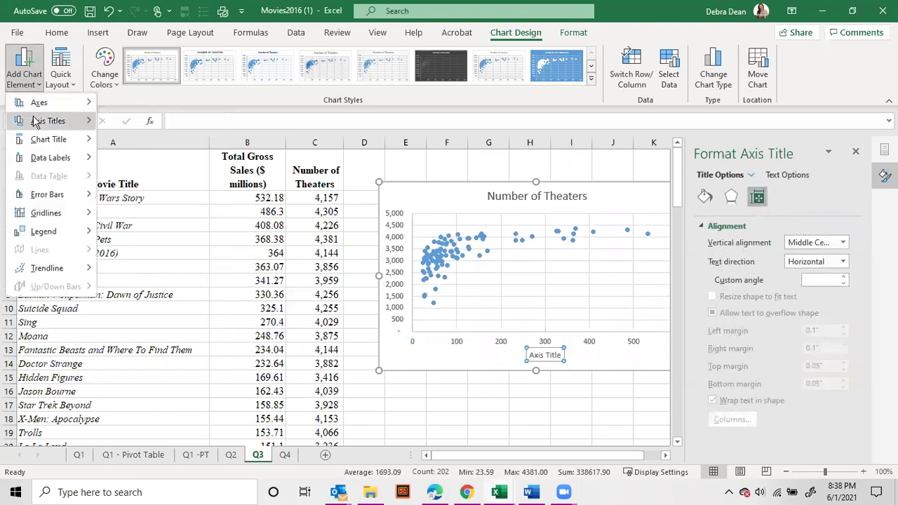
pyautogui.moveTo(35, 124)
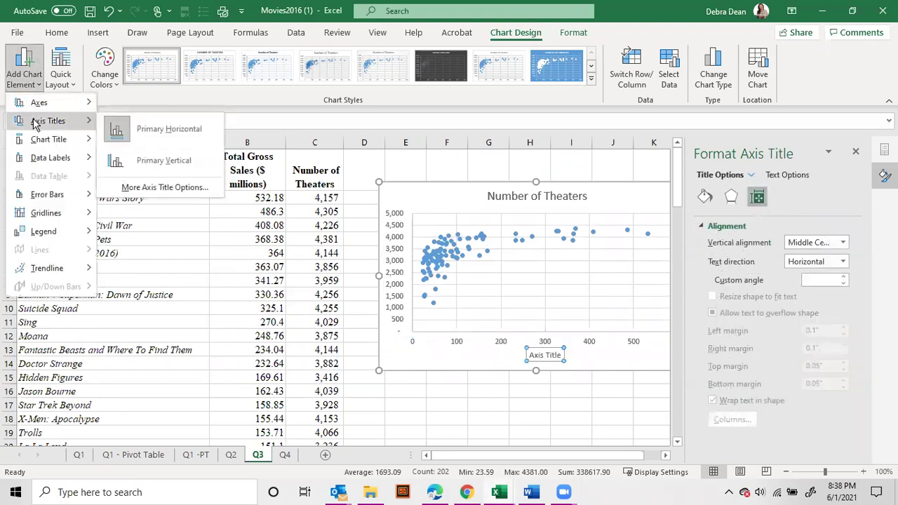
pyautogui.click(142, 162)
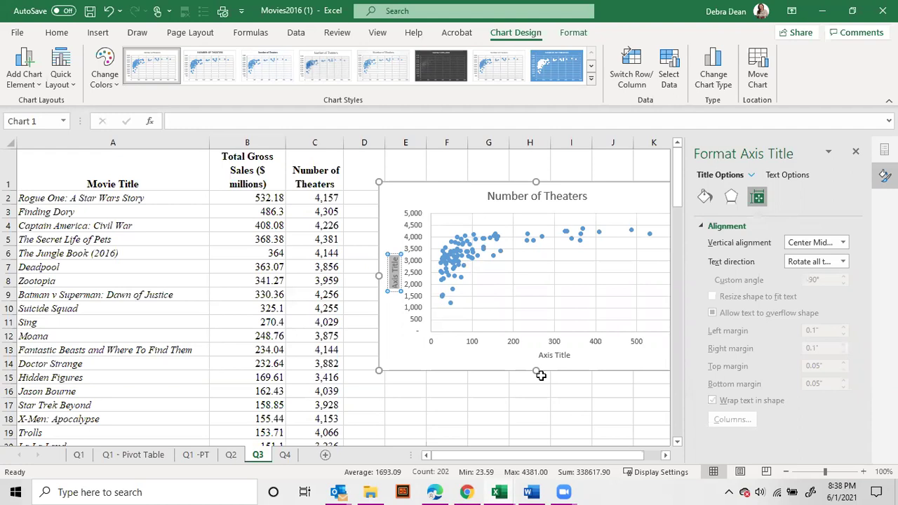
# Check the variable labels on Q2, then insert a row above the Q3 headers and label B1 X and C1 Y.
pyautogui.click(229, 458)
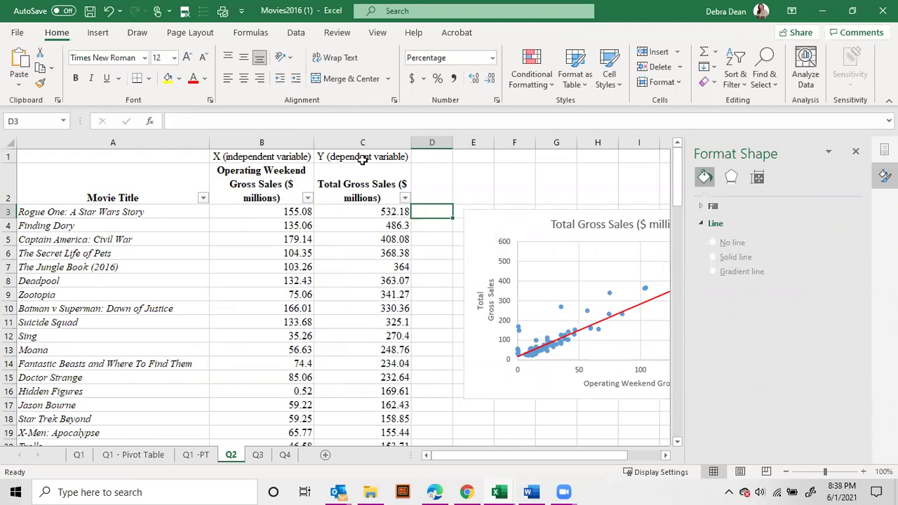
pyautogui.click(257, 456)
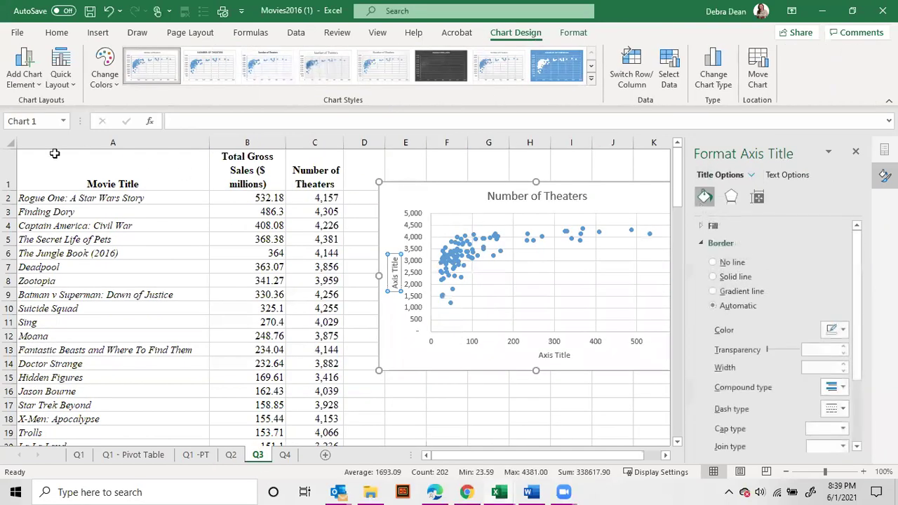
pyautogui.click(10, 164)
pyautogui.rightClick(63, 168)
pyautogui.click(106, 277)
pyautogui.click(235, 160)
pyautogui.write('X')
pyautogui.click(320, 156)
pyautogui.write('Y')
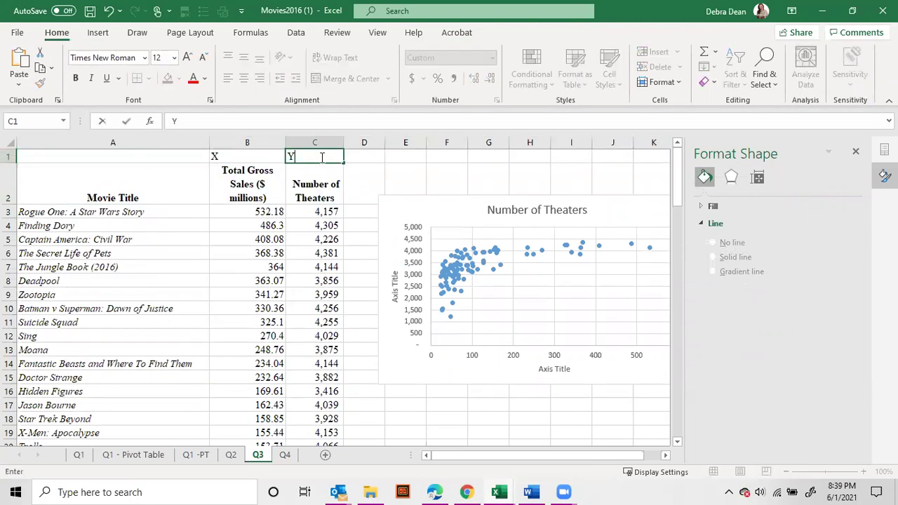
pyautogui.click(327, 223)
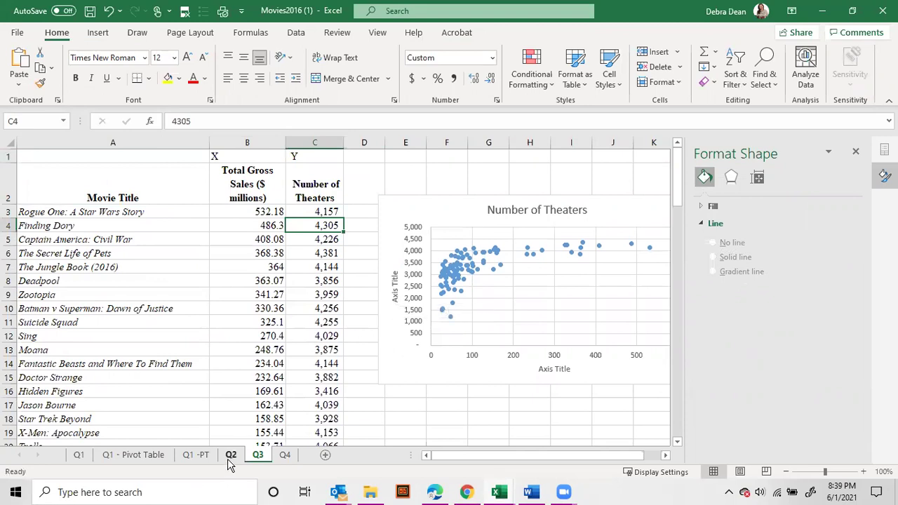
# Add filters to the Q3 headers in B2:C2 and look through the Total Gross Sales filter values down to the largest.
pyautogui.moveTo(243, 188); pyautogui.dragTo(320, 188)
pyautogui.click(306, 36)
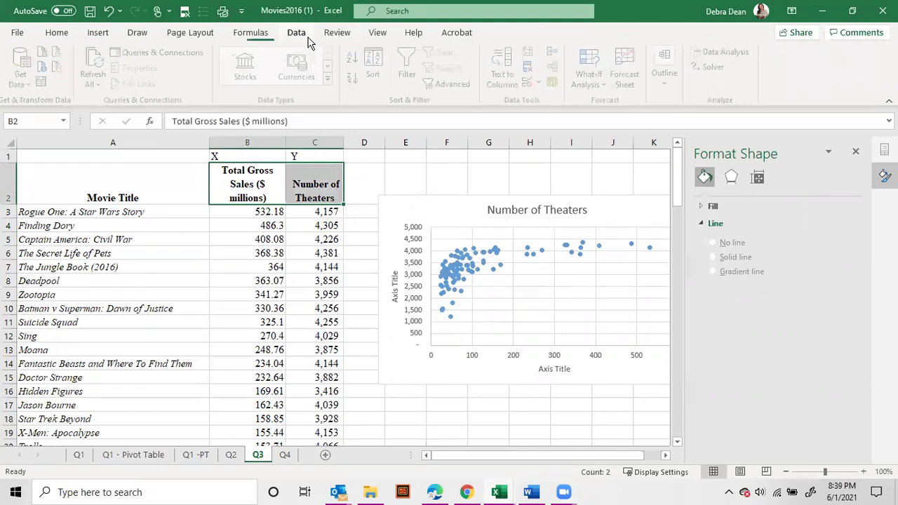
pyautogui.click(411, 70)
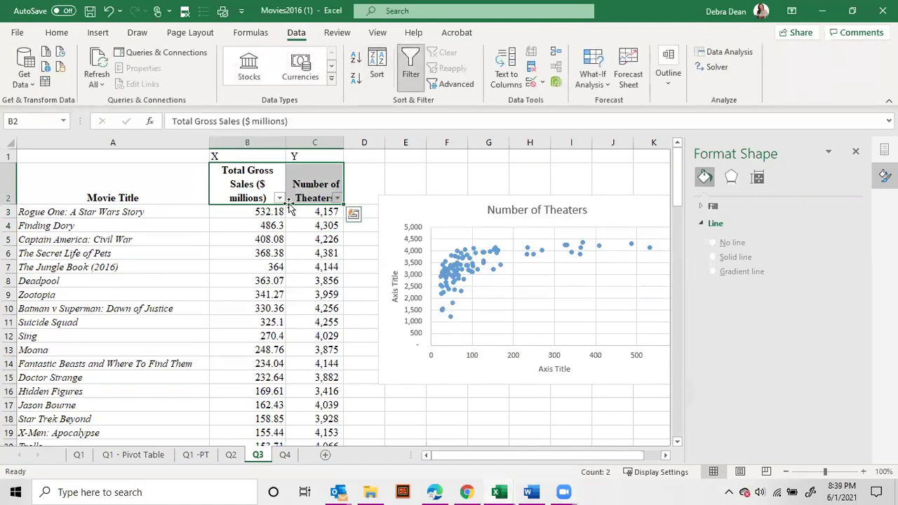
pyautogui.click(371, 184)
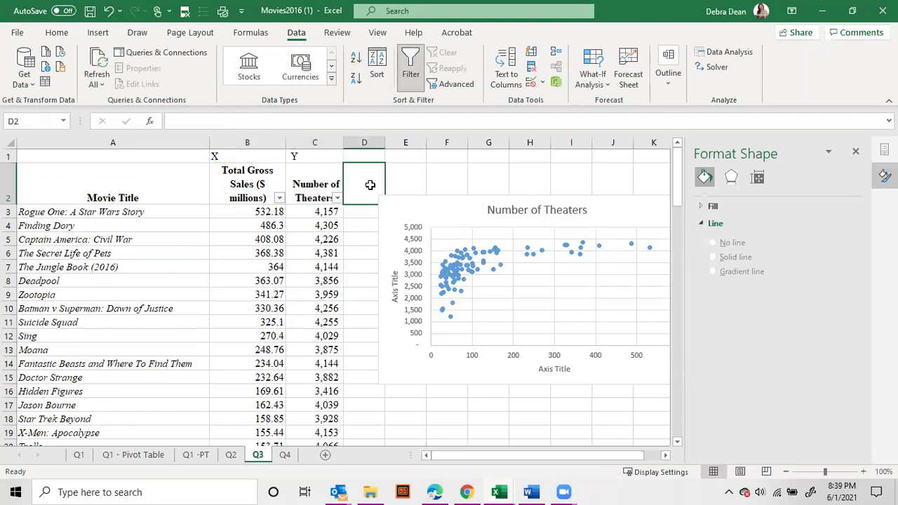
pyautogui.click(279, 202)
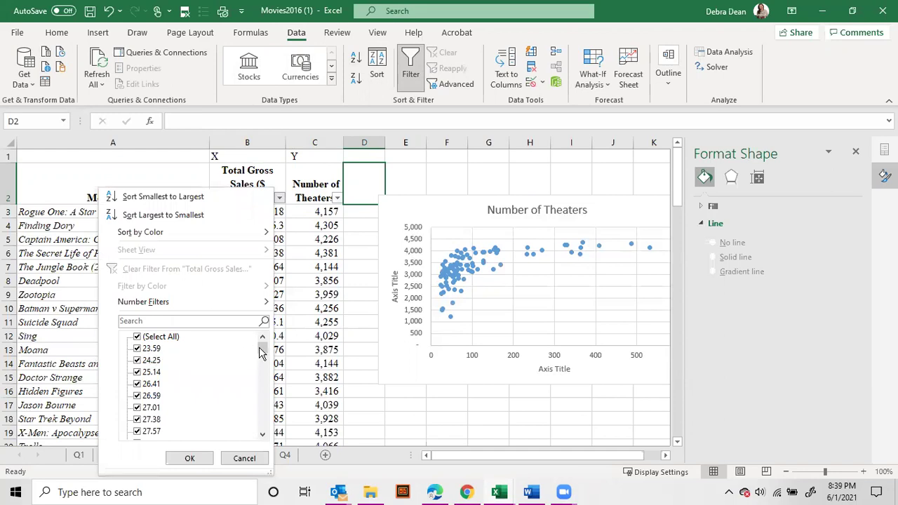
pyautogui.moveTo(262, 349); pyautogui.dragTo(262, 424)
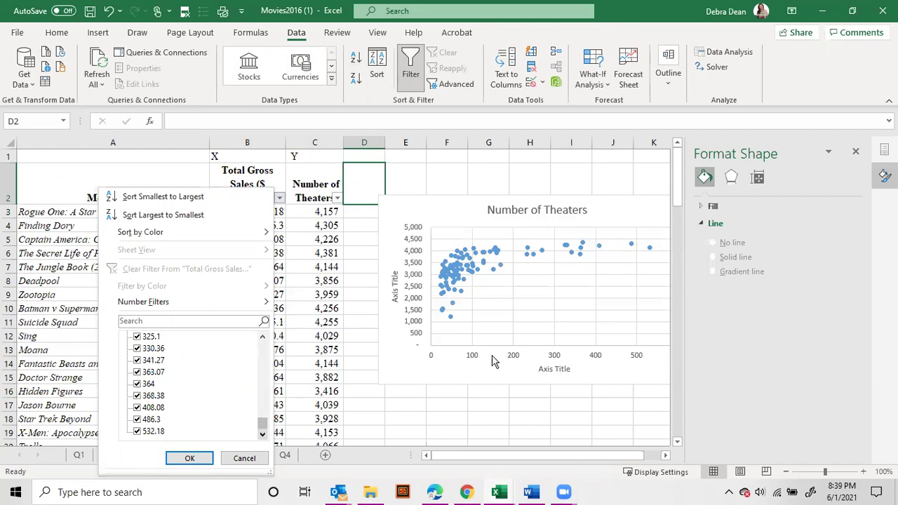
pyautogui.click(555, 369)
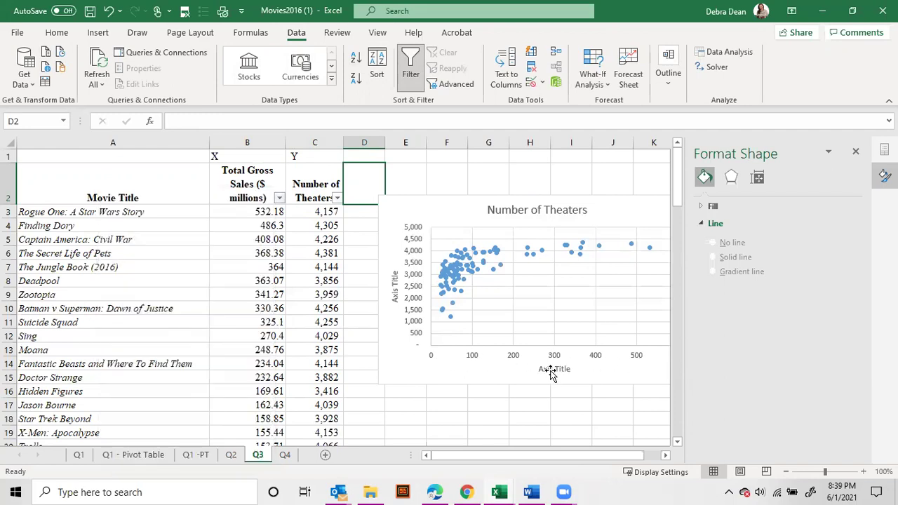
# Title the chart's horizontal axis "Total Gross Sales" and its vertical axis "# of Theaters".
pyautogui.click(553, 370)
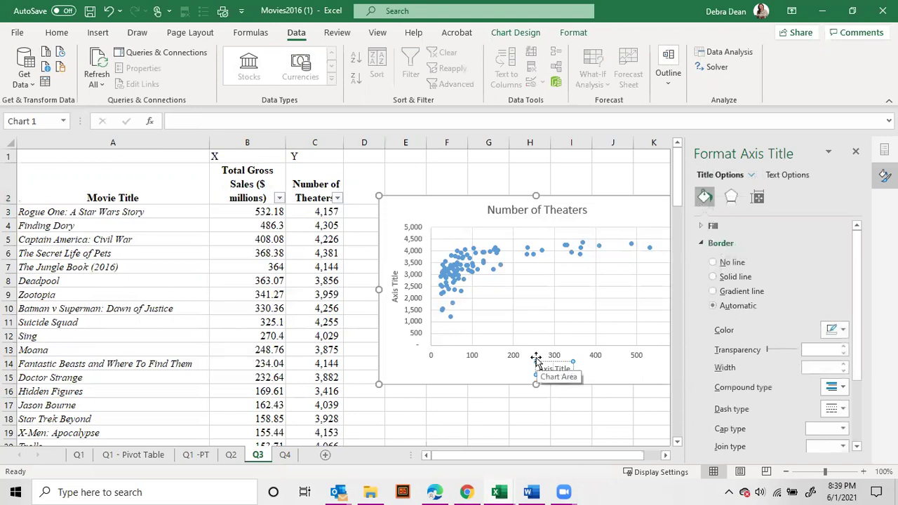
pyautogui.hotkey('ctrl', 'a')
pyautogui.write('Total Gross Sales')
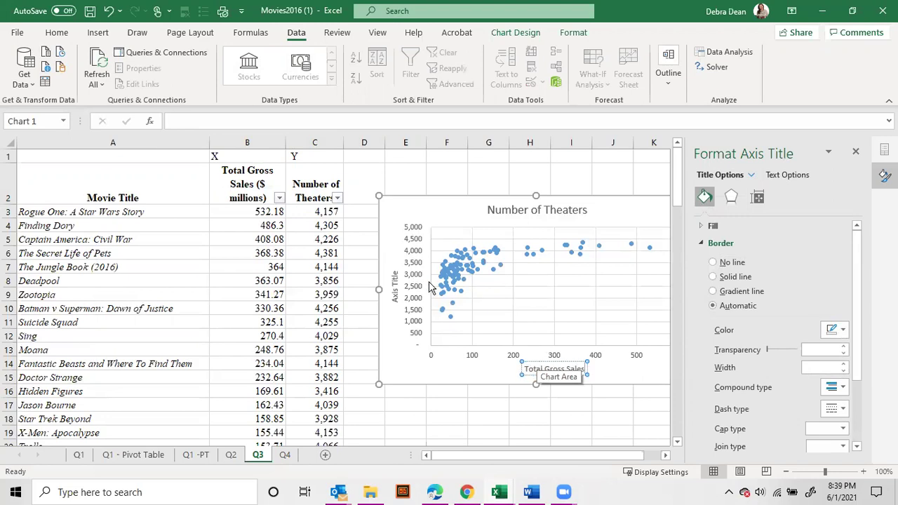
pyautogui.click(395, 287)
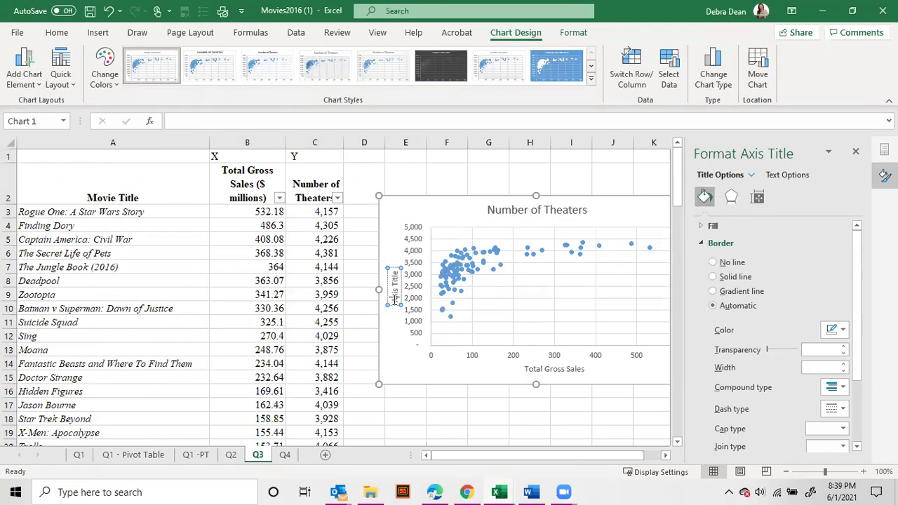
pyautogui.tripleClick(394, 294)
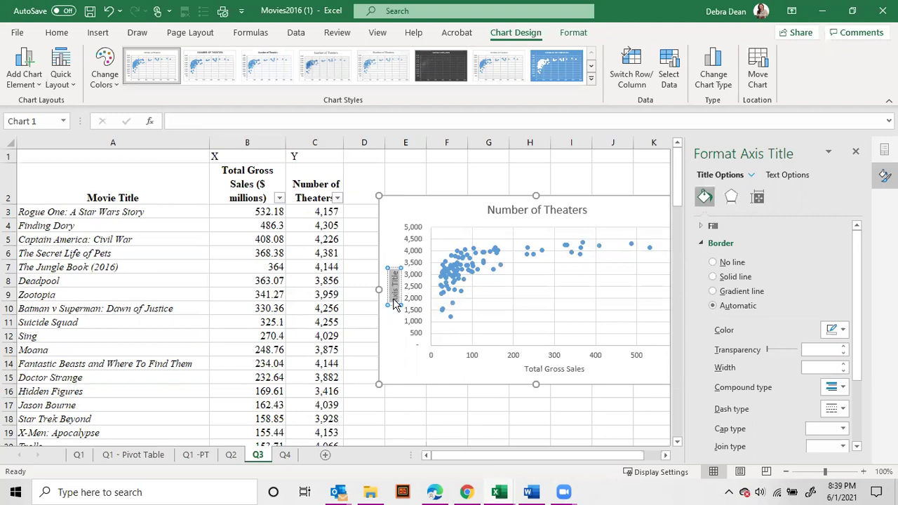
pyautogui.write('# of Theaters')
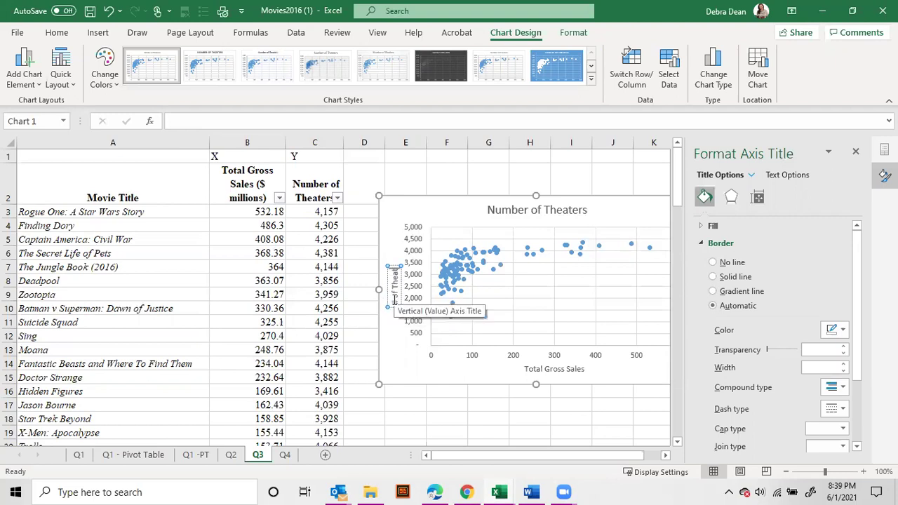
pyautogui.click(399, 358)
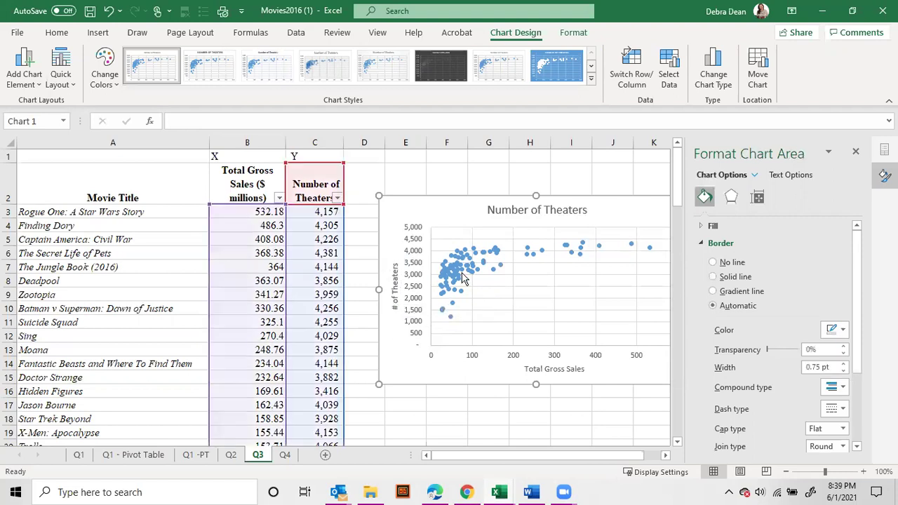
# Add a trendline to the Number of Theaters data series, try the Logarithmic type and set it back to Linear.
pyautogui.click(542, 251)
pyautogui.click(542, 251)
pyautogui.rightClick(532, 254)
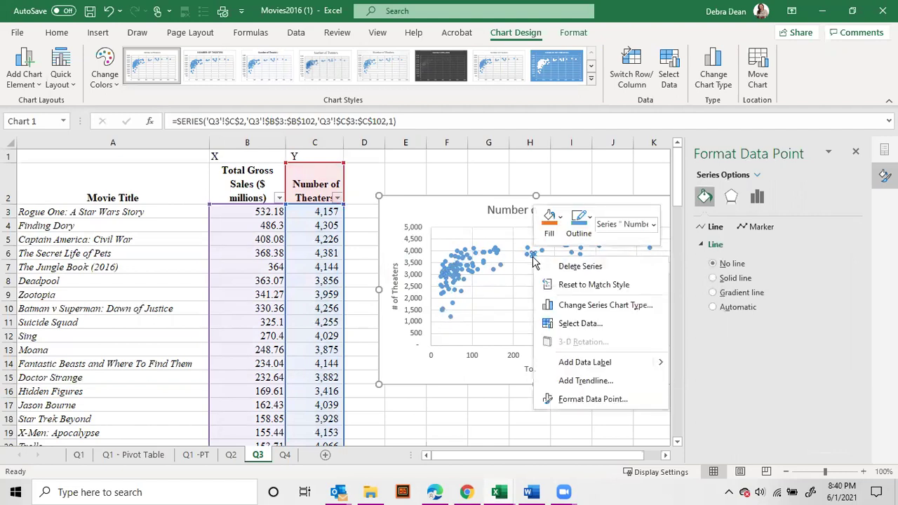
pyautogui.click(587, 380)
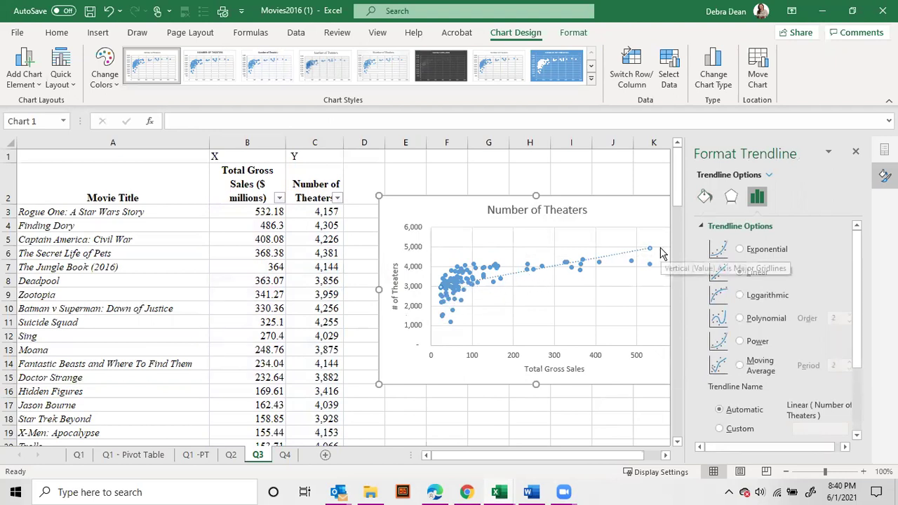
pyautogui.click(741, 296)
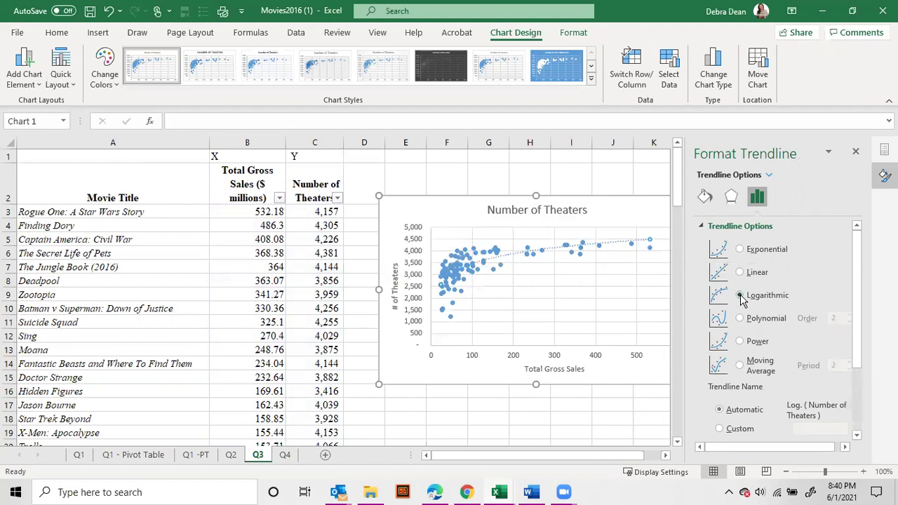
pyautogui.click(738, 273)
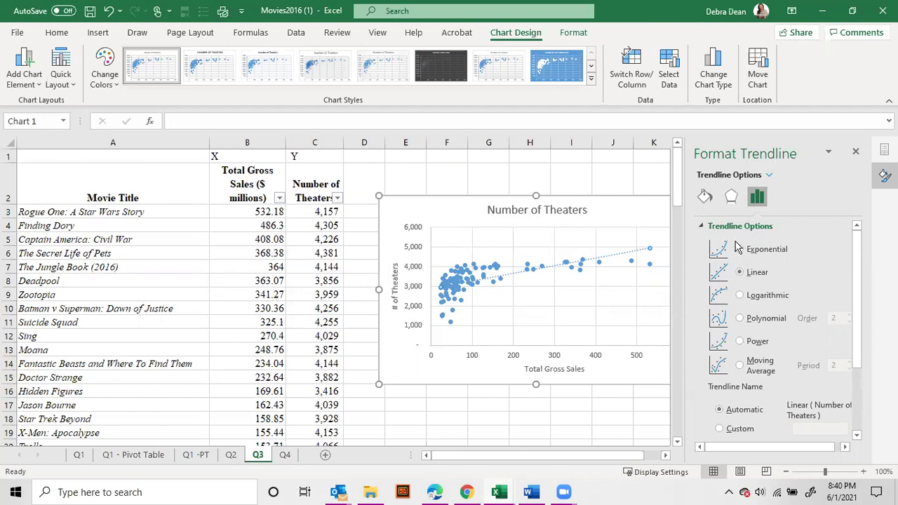
# Format the Q3 chart's trendline as a solid red line with the continuous dash type.
pyautogui.click(706, 198)
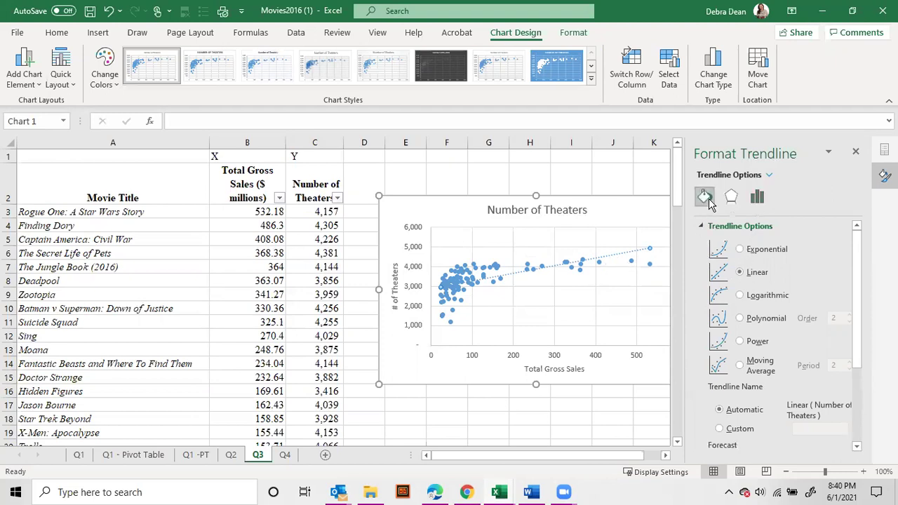
pyautogui.click(720, 260)
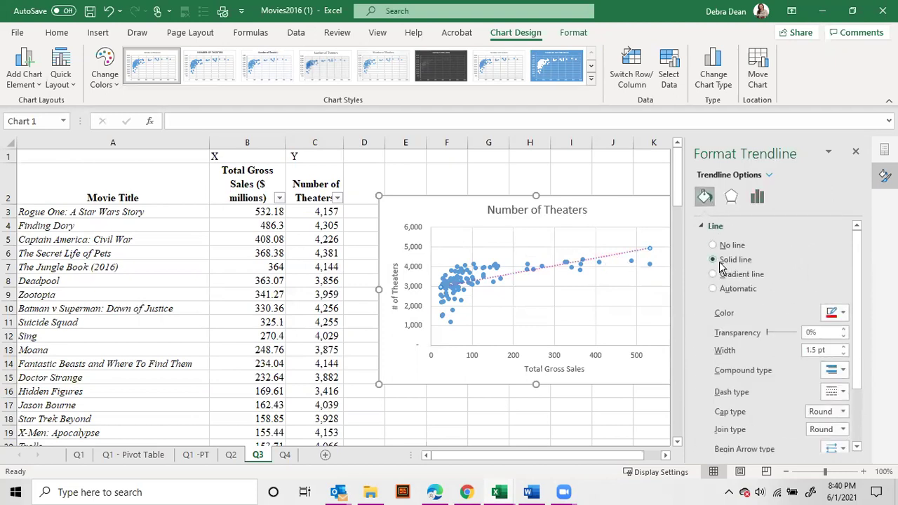
pyautogui.click(839, 395)
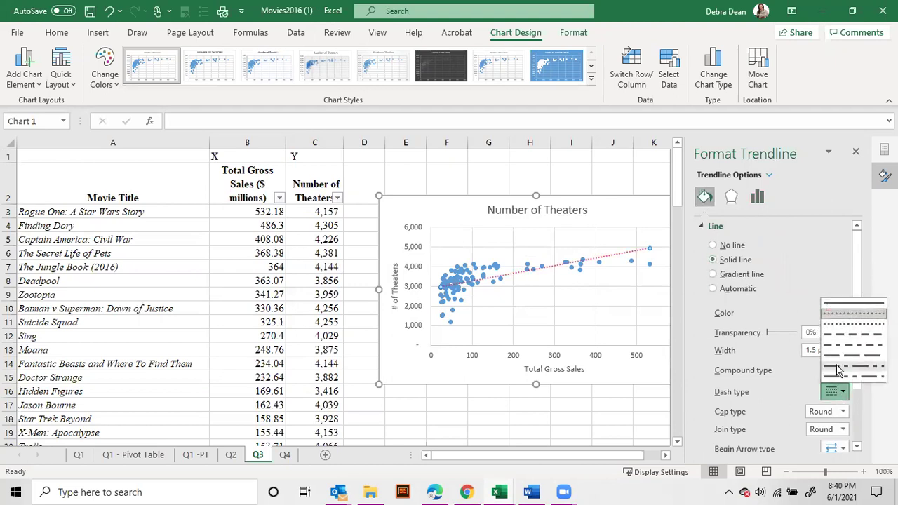
pyautogui.click(853, 303)
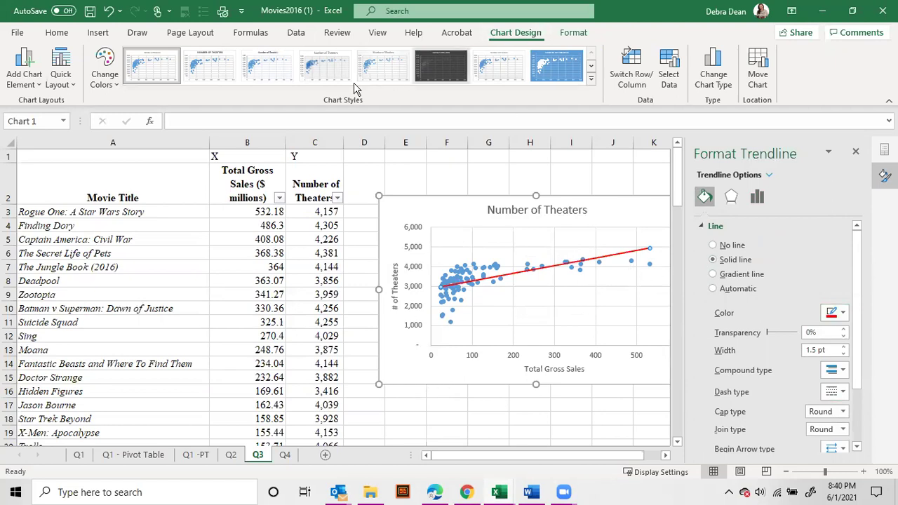
# Try a dark chart style on the Q3 chart, then apply the white style with bold title, shadowed markers and solid trendline.
pyautogui.click(591, 83)
pyautogui.click(157, 111)
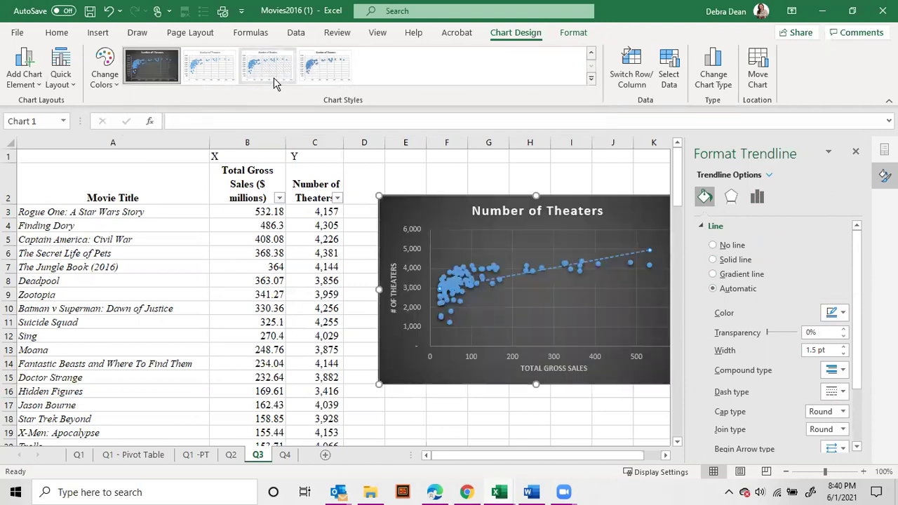
pyautogui.click(325, 67)
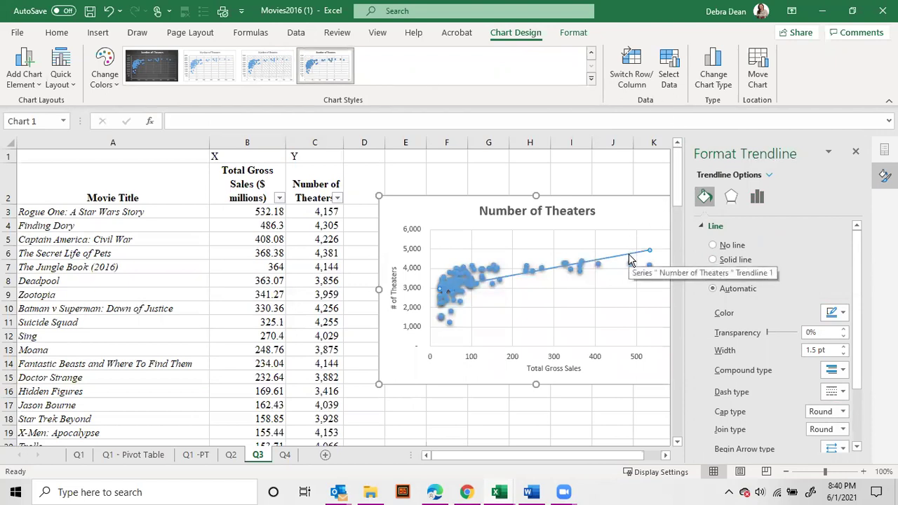
pyautogui.click(611, 176)
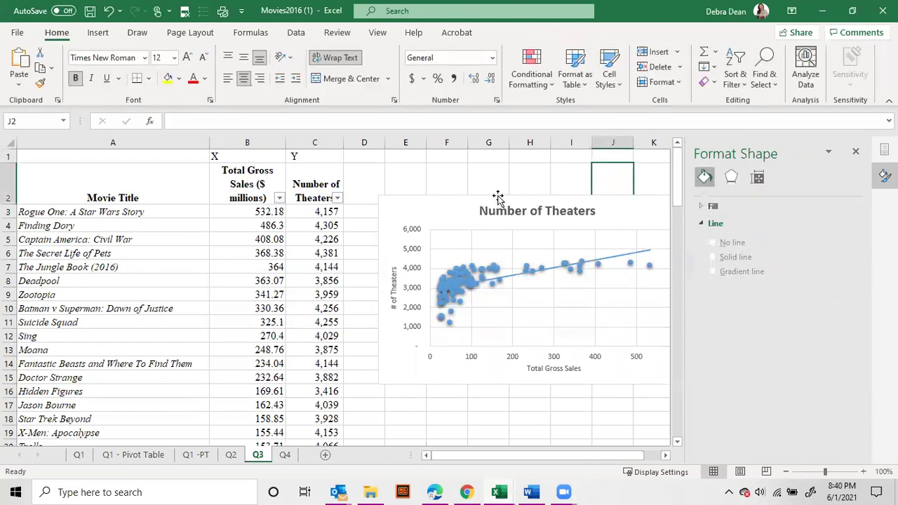
pyautogui.click(857, 152)
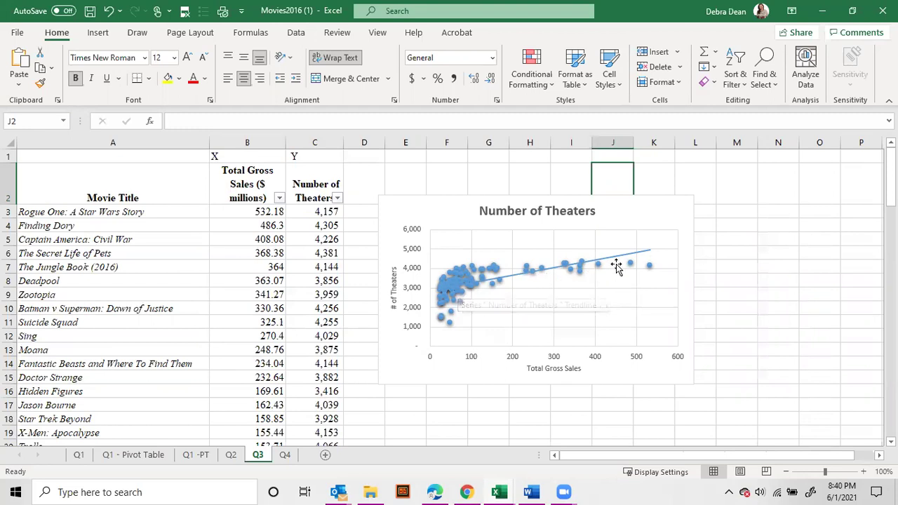
# Compare the trendline and point spread of the Q2 scatter chart with those of the Q3 chart.
pyautogui.click(231, 455)
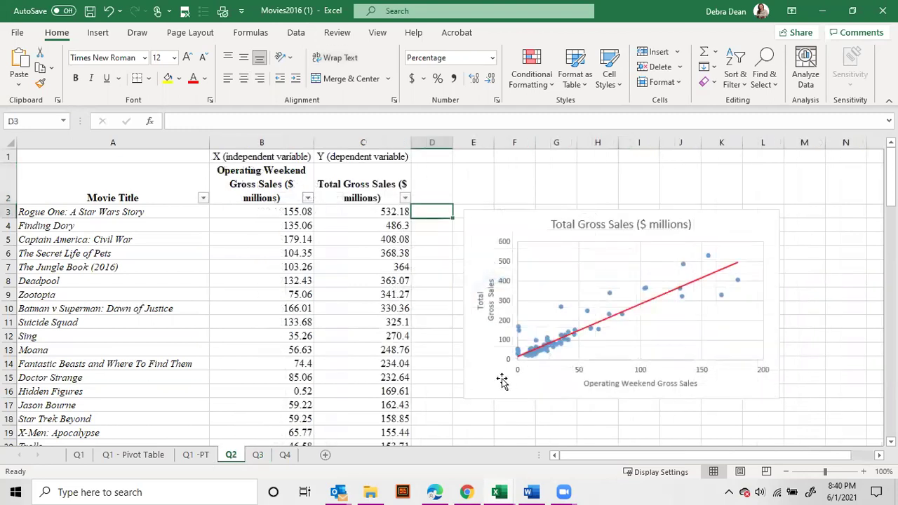
pyautogui.click(257, 456)
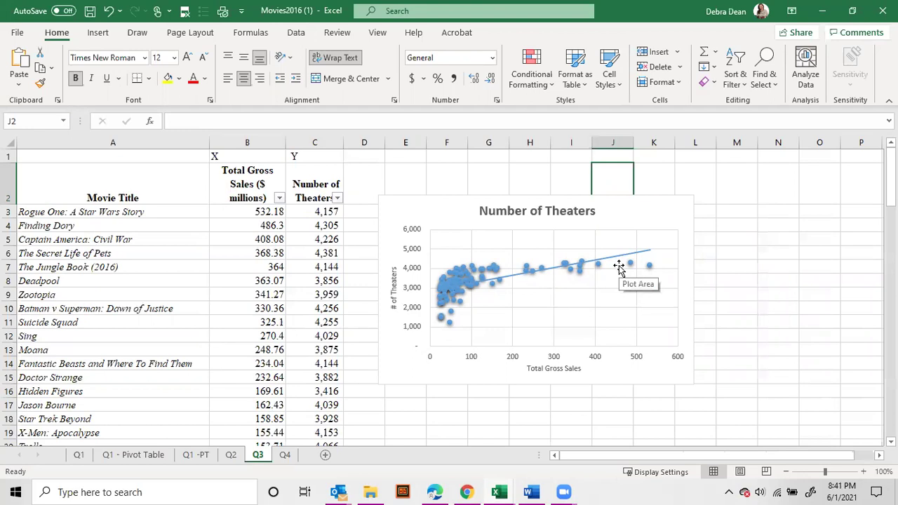
pyautogui.moveTo(602, 274)
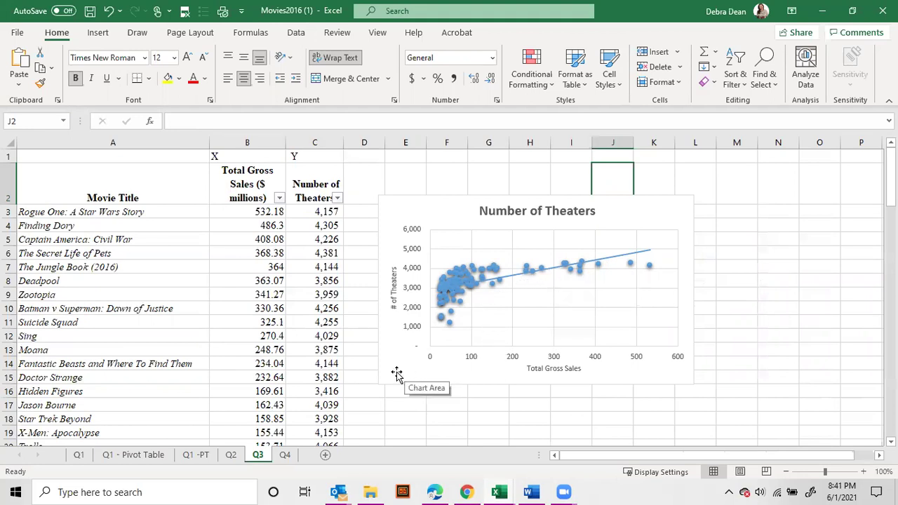
# Switch to the Word document to read task 4 about Total Gross Sales and Weeks in Release, then return to Excel.
pyautogui.click(531, 492)
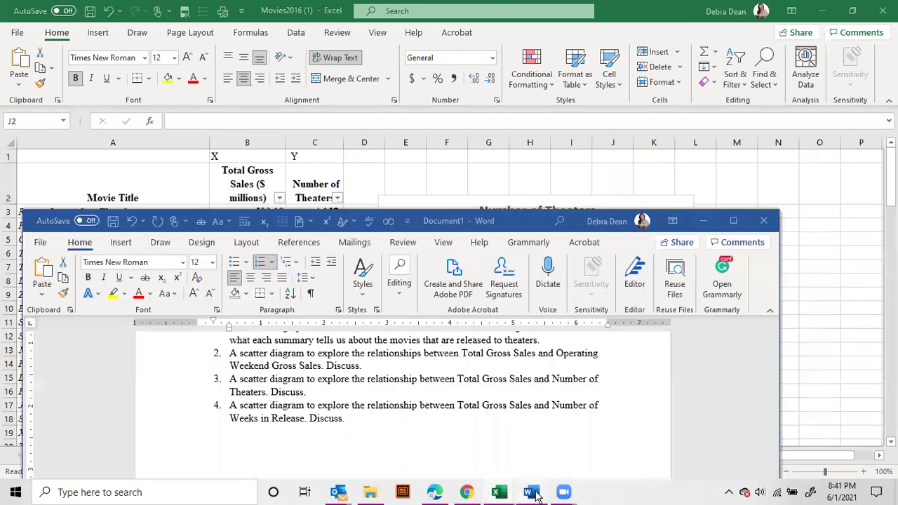
pyautogui.scroll(-2, 367, 419)
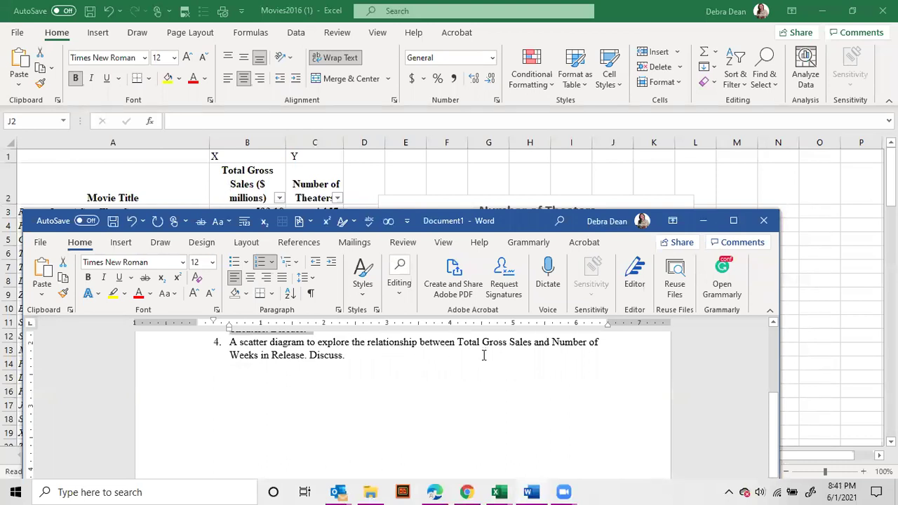
pyautogui.click(448, 178)
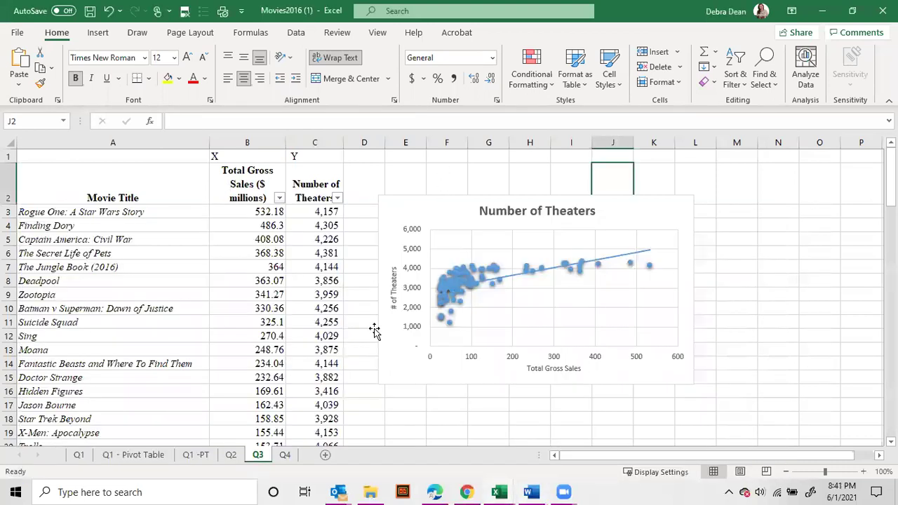
# On the Q4 sheet, insert the recommended scatter chart of Total Gross Sales and Weeks in Release and place it beside the data.
pyautogui.click(285, 456)
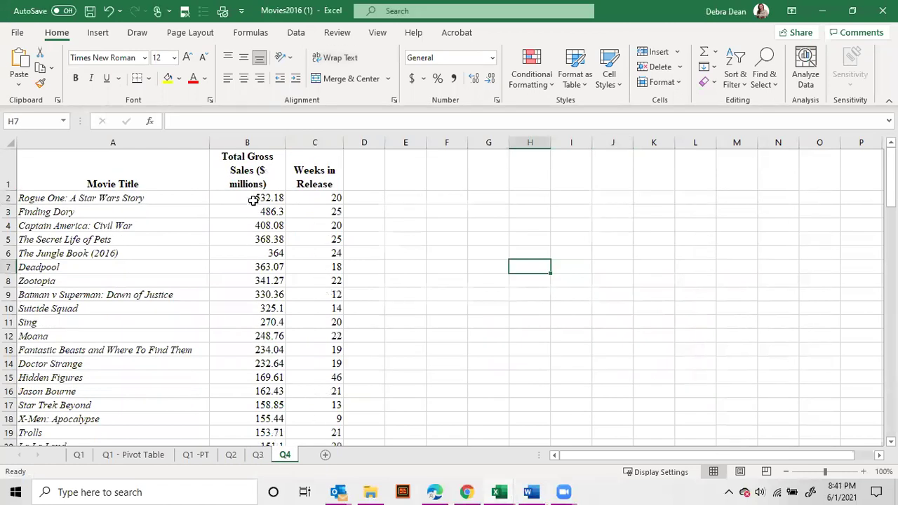
pyautogui.click(259, 172)
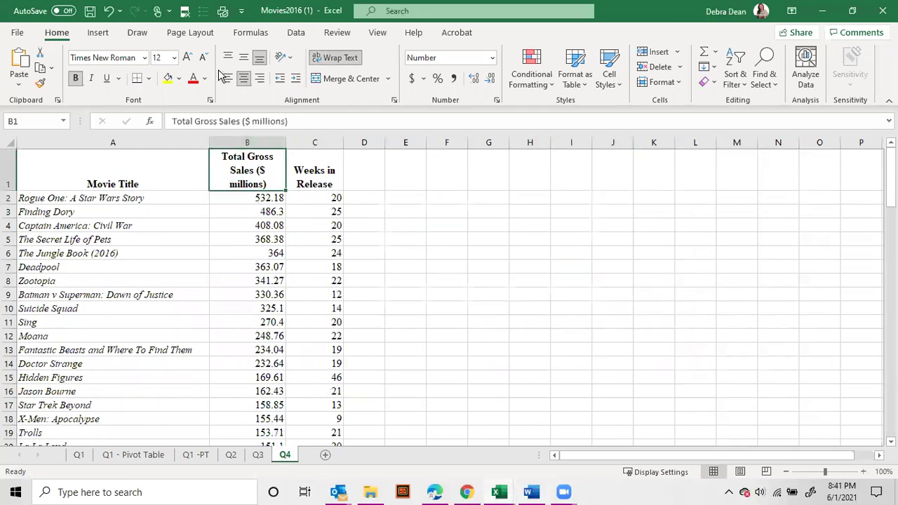
pyautogui.click(105, 36)
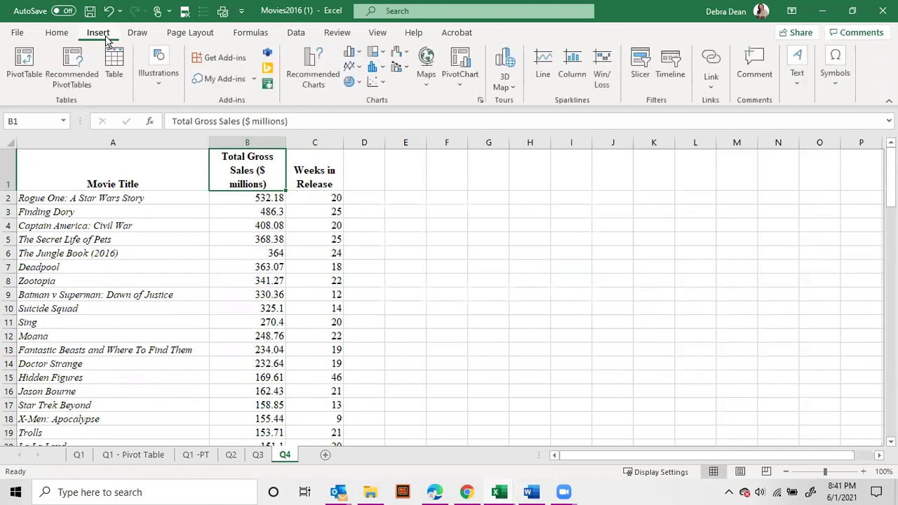
pyautogui.click(313, 82)
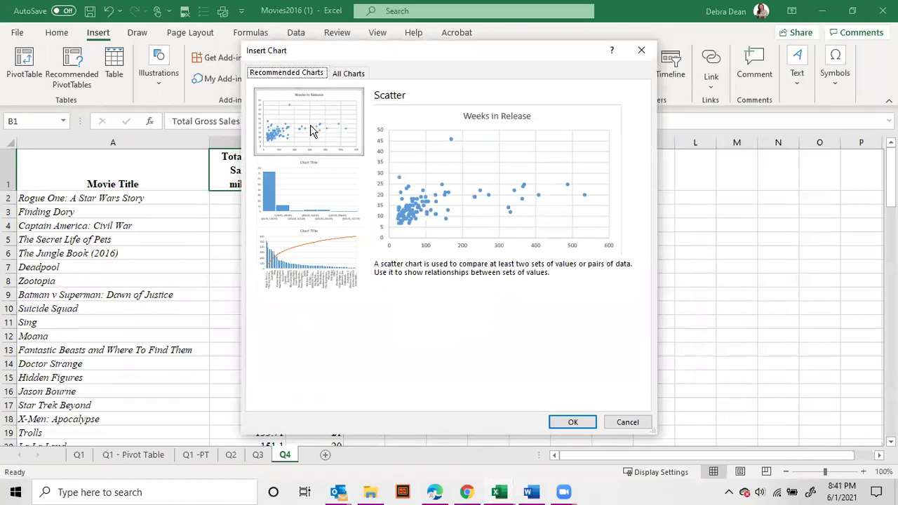
pyautogui.click(570, 422)
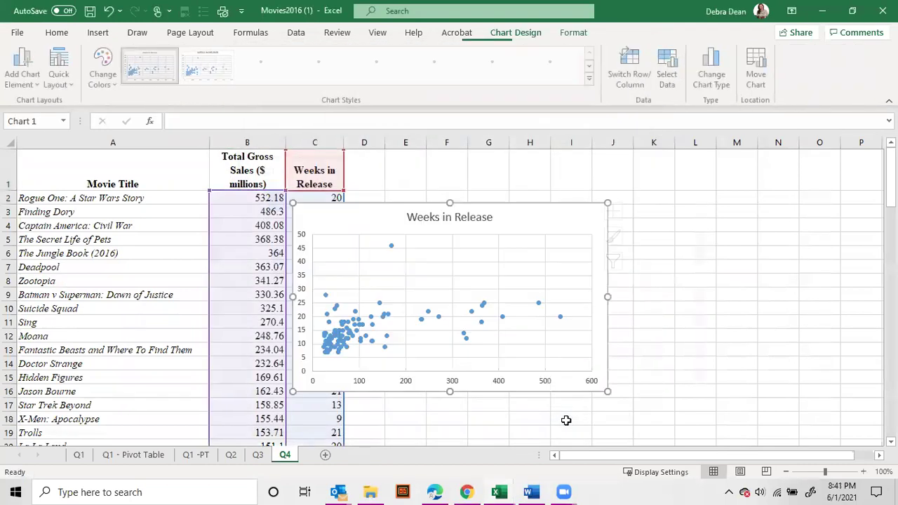
pyautogui.moveTo(513, 214); pyautogui.dragTo(629, 193)
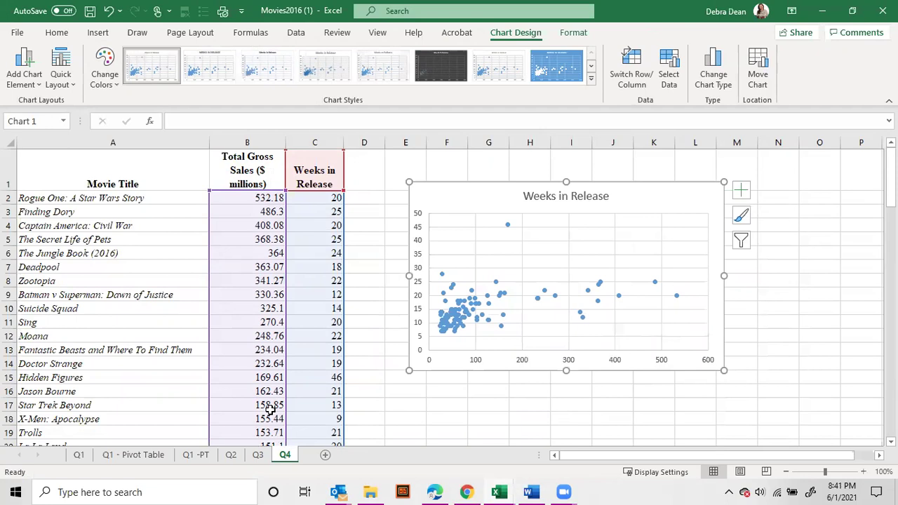
# Review the chart data on Q3 by selecting the range B2:C102, then return to Q4.
pyautogui.click(258, 454)
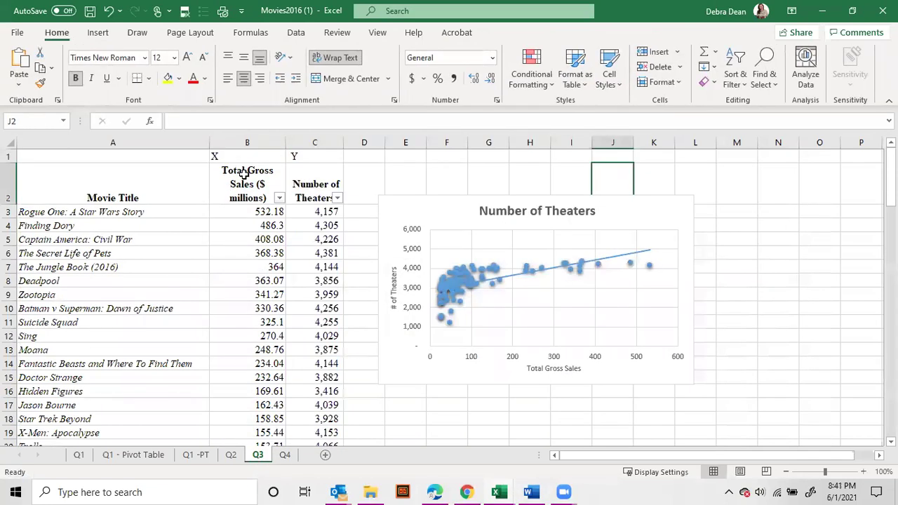
pyautogui.moveTo(244, 174); pyautogui.dragTo(301, 423)
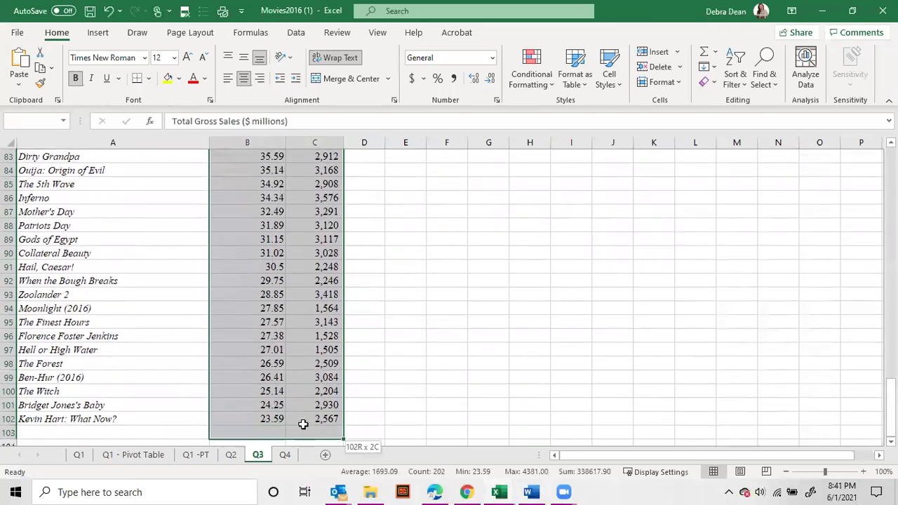
pyautogui.click(102, 36)
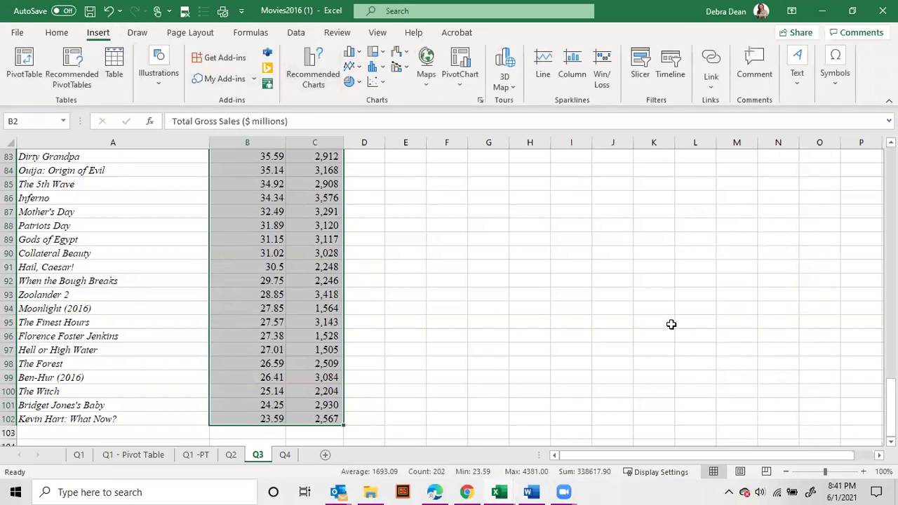
pyautogui.click(285, 454)
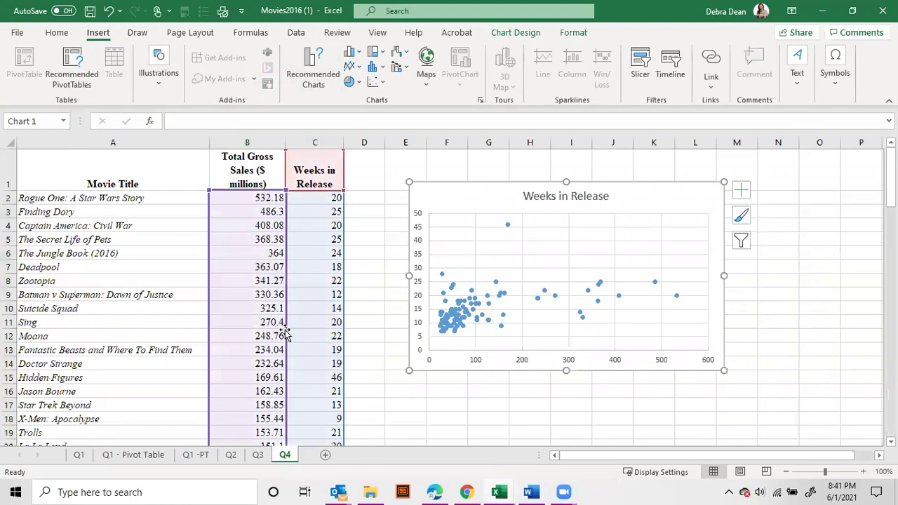
# Review which Q4 columns supply the chart's variables by selecting Total Gross Sales and Weeks in Release in turn.
pyautogui.click(237, 163)
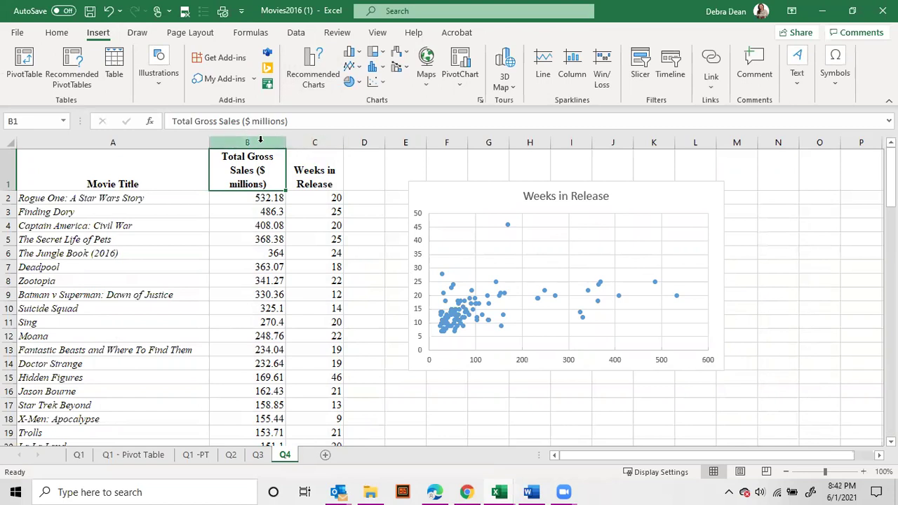
pyautogui.click(260, 141)
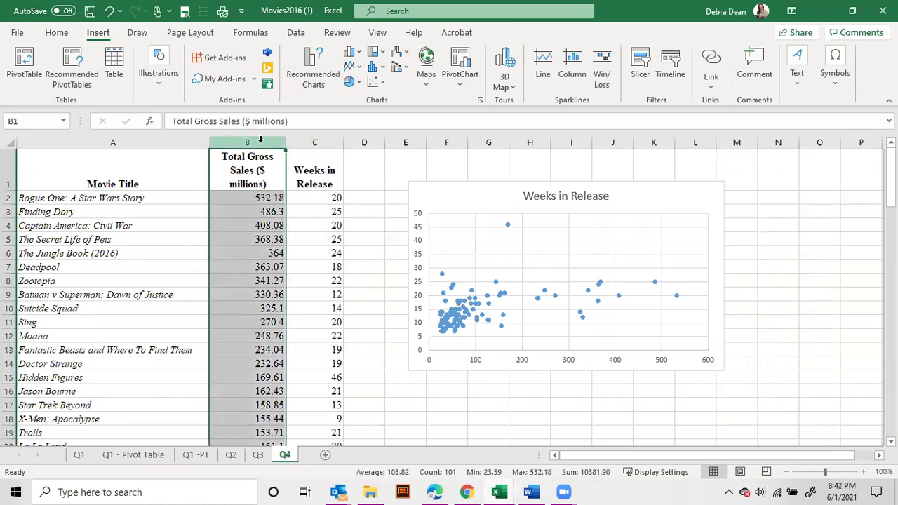
pyautogui.click(311, 143)
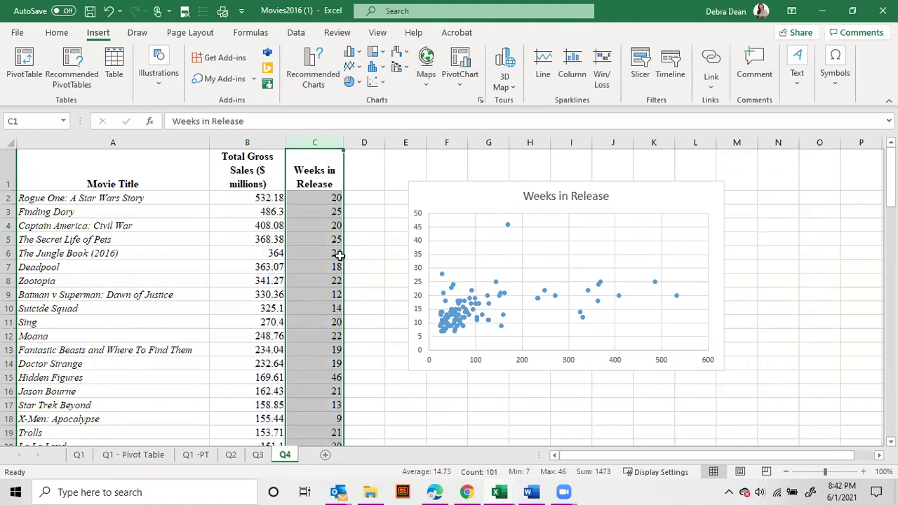
pyautogui.click(367, 202)
# Add primary horizontal and primary vertical axis titles to the Weeks in Release chart.
pyautogui.click(414, 214)
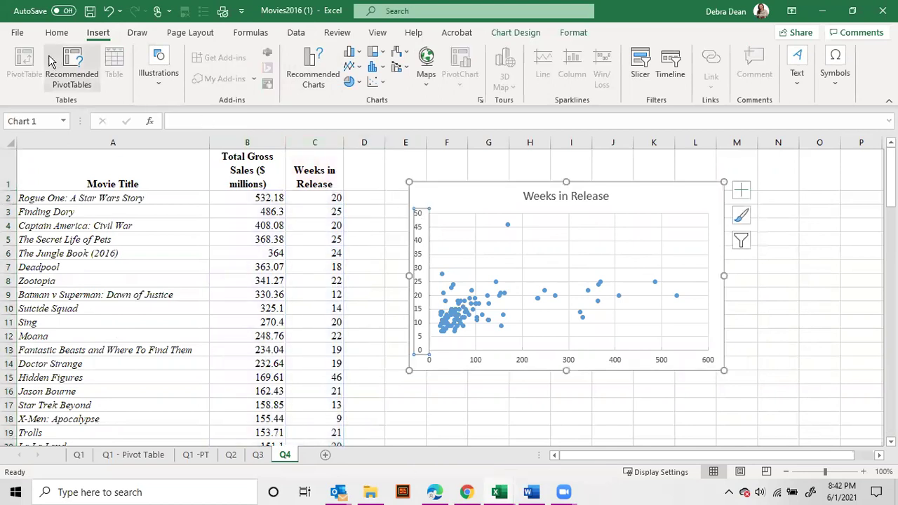
pyautogui.click(508, 33)
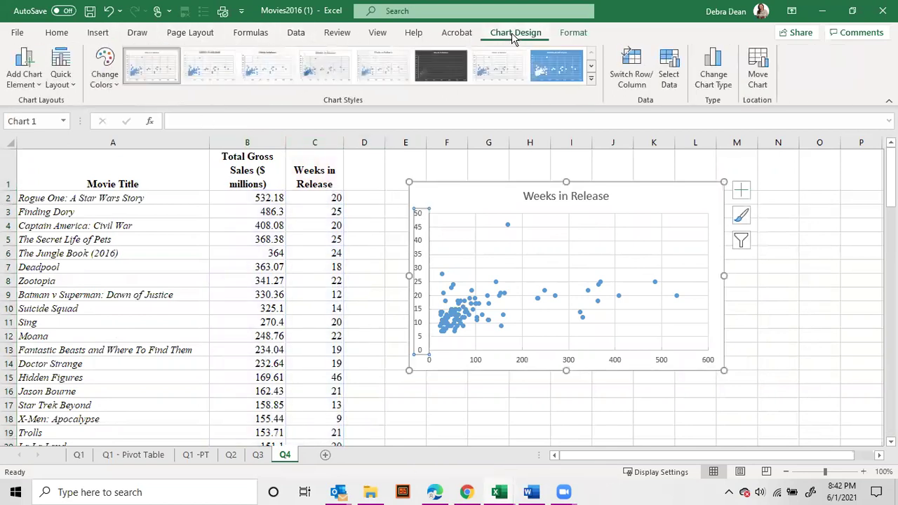
pyautogui.click(28, 77)
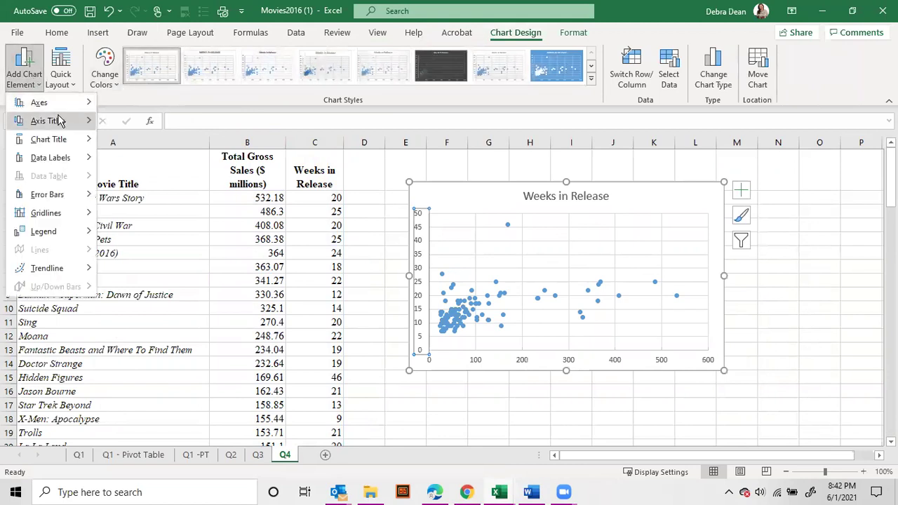
pyautogui.moveTo(60, 121)
pyautogui.click(168, 129)
pyautogui.click(24, 74)
pyautogui.moveTo(42, 122)
pyautogui.click(168, 156)
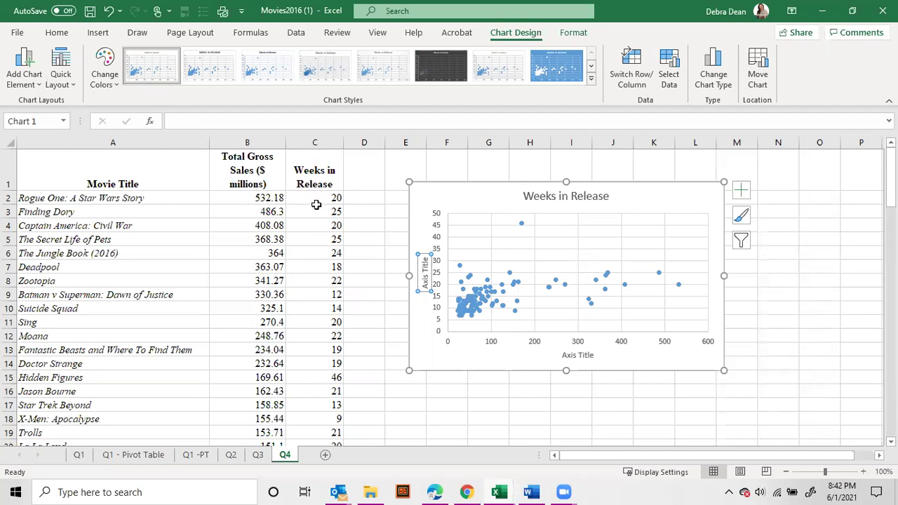
# Set the horizontal axis title of the Q4 scatter chart to "Total Gross Sales".
pyautogui.click(426, 285)
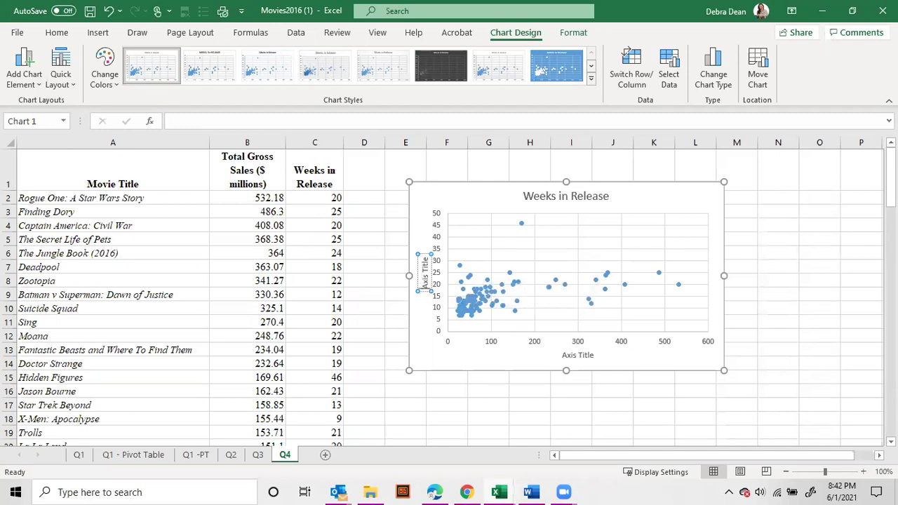
pyautogui.press('Escape')
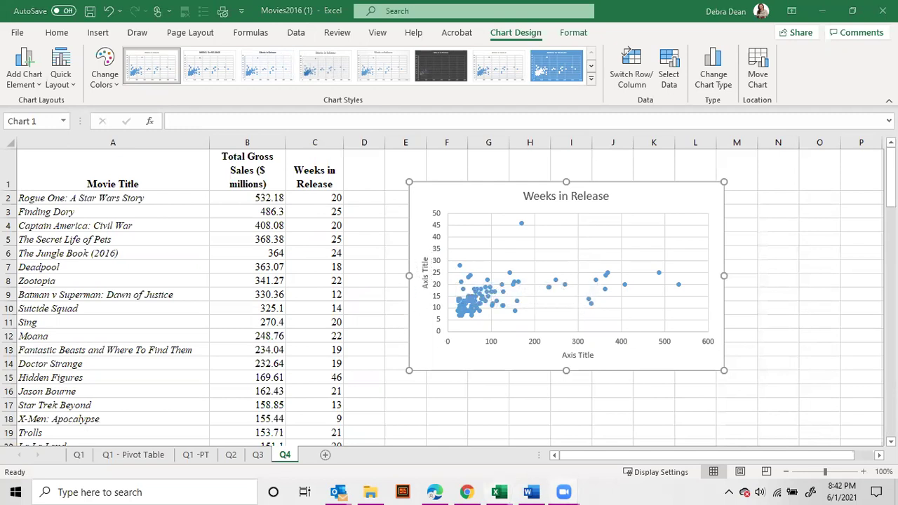
pyautogui.click(56, 32)
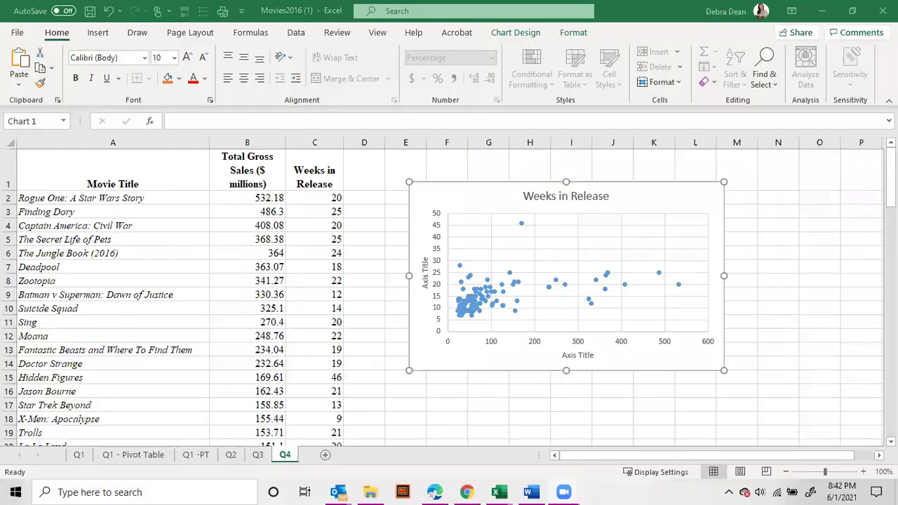
pyautogui.click(577, 356)
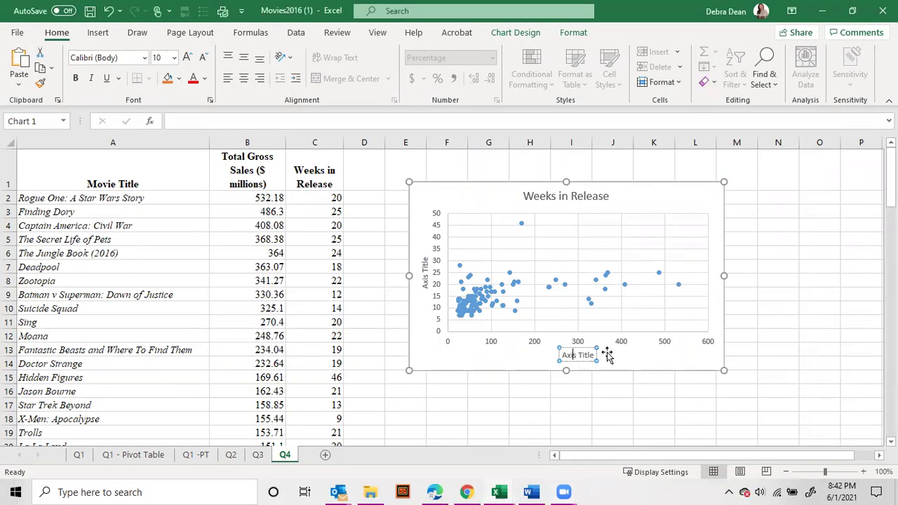
pyautogui.press('Home')
pyautogui.hotkey('shift', 'End')
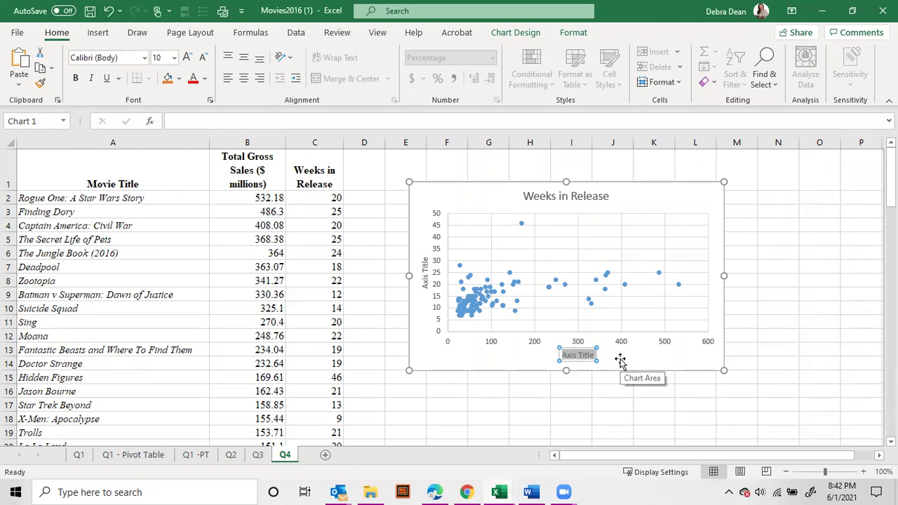
pyautogui.write('Total Gross Sales')
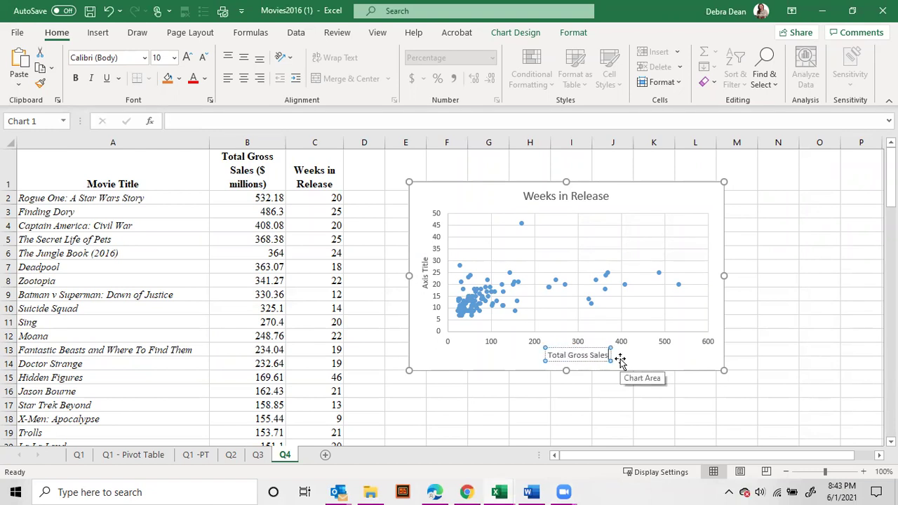
# Set the vertical axis title of the Q4 scatter chart to "Weeks in Release".
pyautogui.click(425, 282)
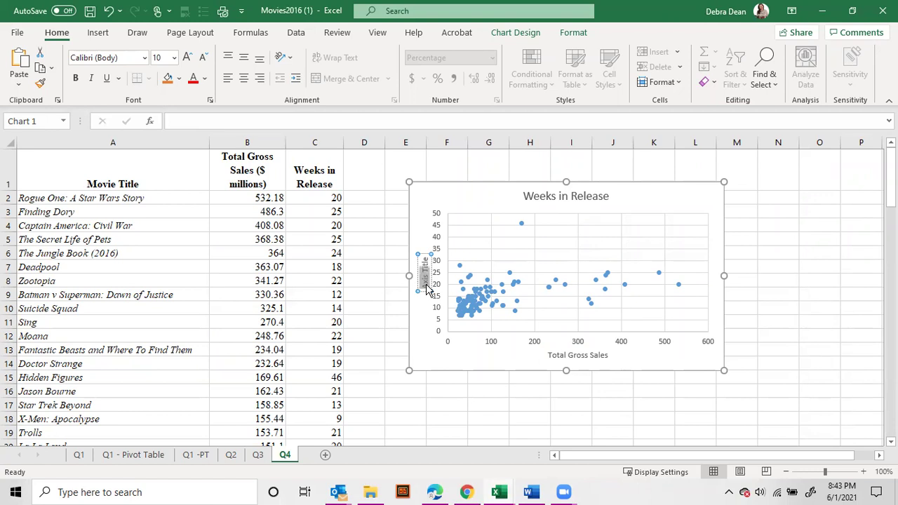
pyautogui.write('Weeks')
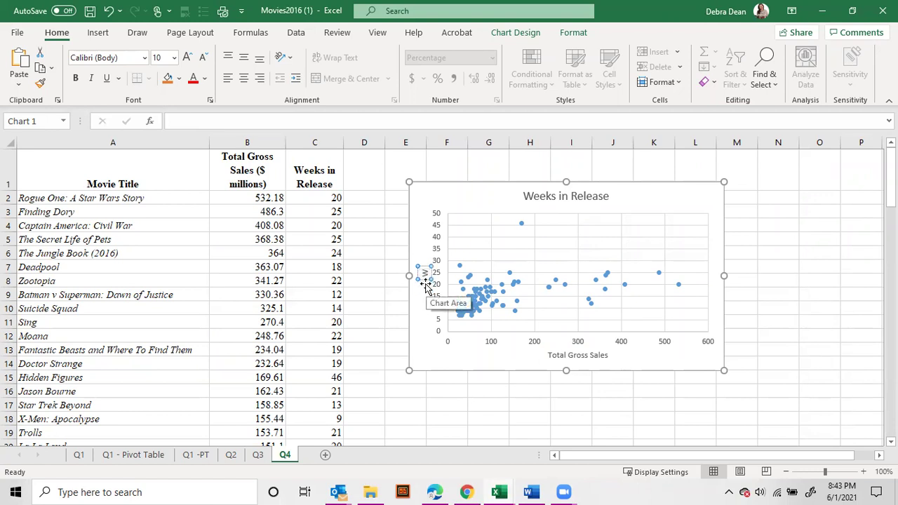
pyautogui.press('BackSpace')
pyautogui.press('BackSpace')
pyautogui.press('BackSpace')
pyautogui.press('BackSpace')
pyautogui.press('BackSpace')
pyautogui.write('Weeks in Release')
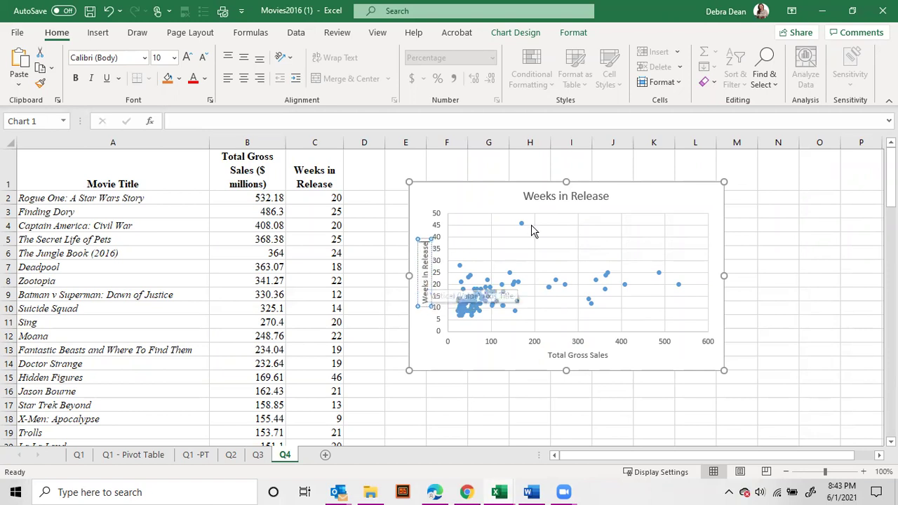
pyautogui.click(795, 226)
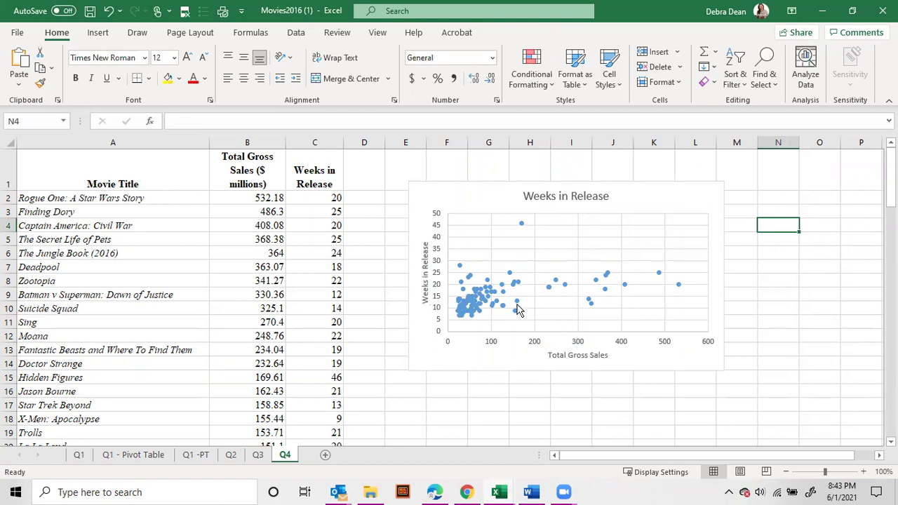
# Add a linear trendline to the data series in the Q4 scatter chart.
pyautogui.click(521, 226)
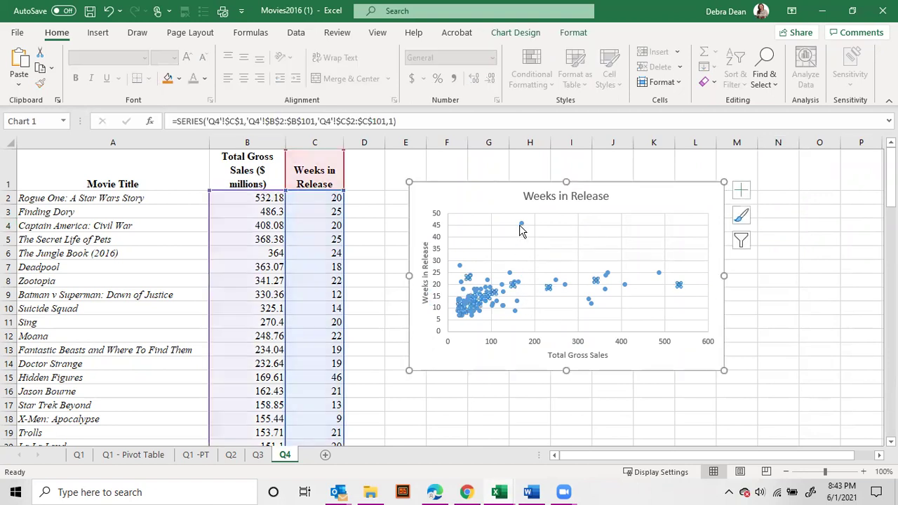
pyautogui.rightClick(522, 223)
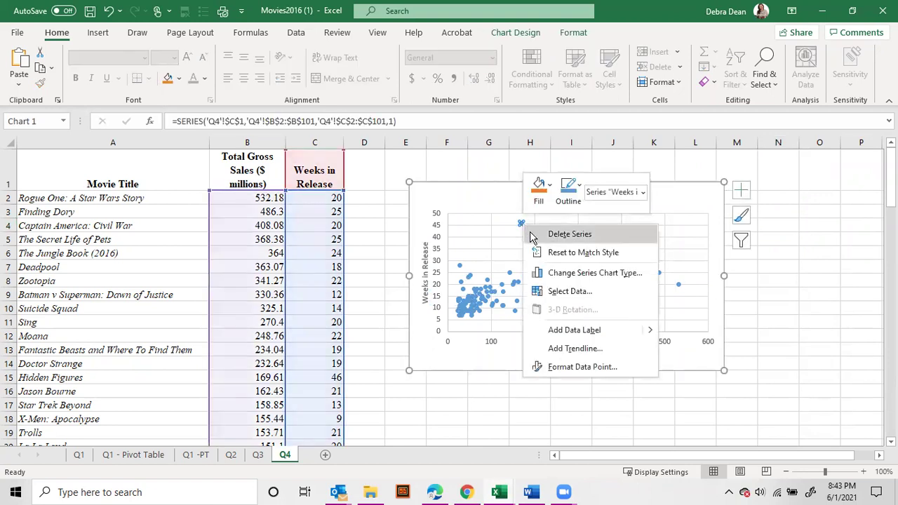
pyautogui.click(572, 348)
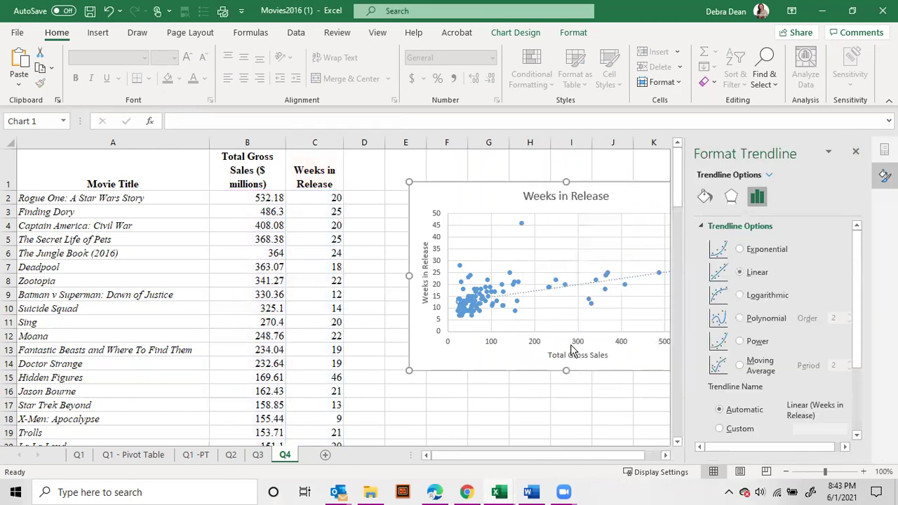
# Format the Q4 chart's trendline as a red line with a solid dash type.
pyautogui.click(705, 197)
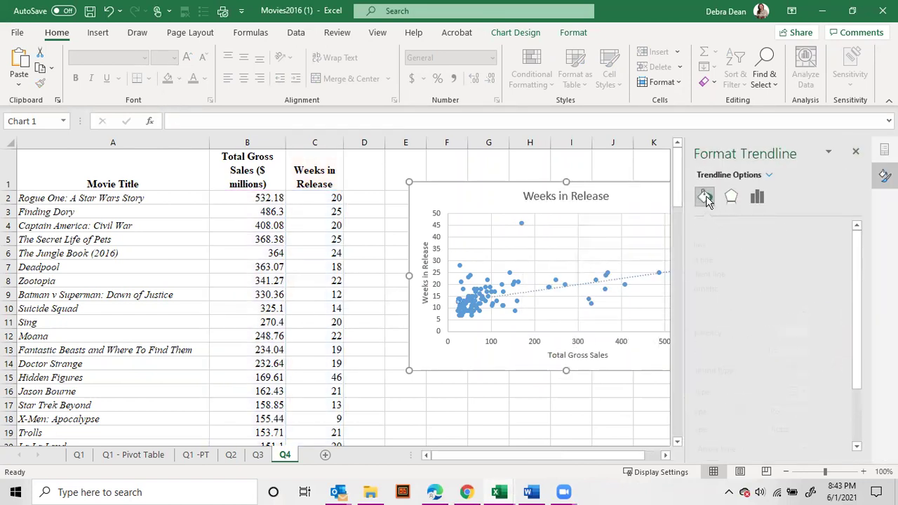
pyautogui.click(730, 261)
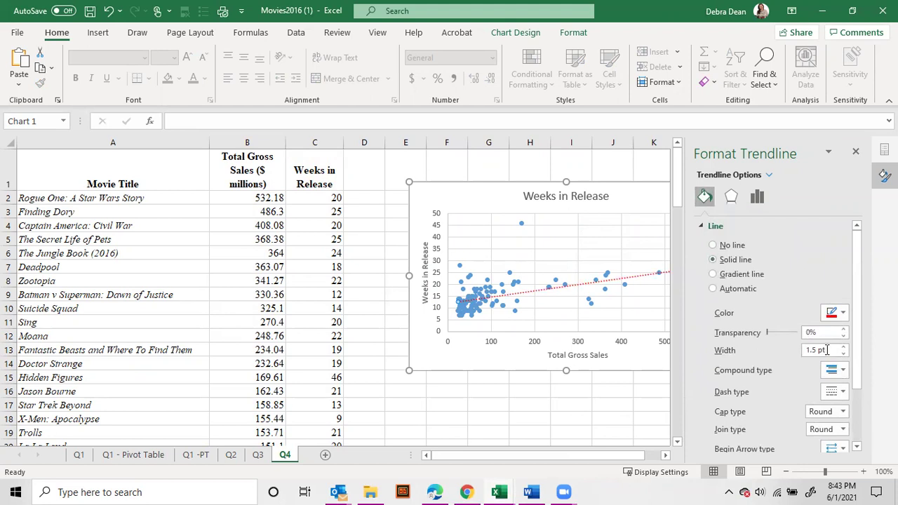
pyautogui.click(833, 392)
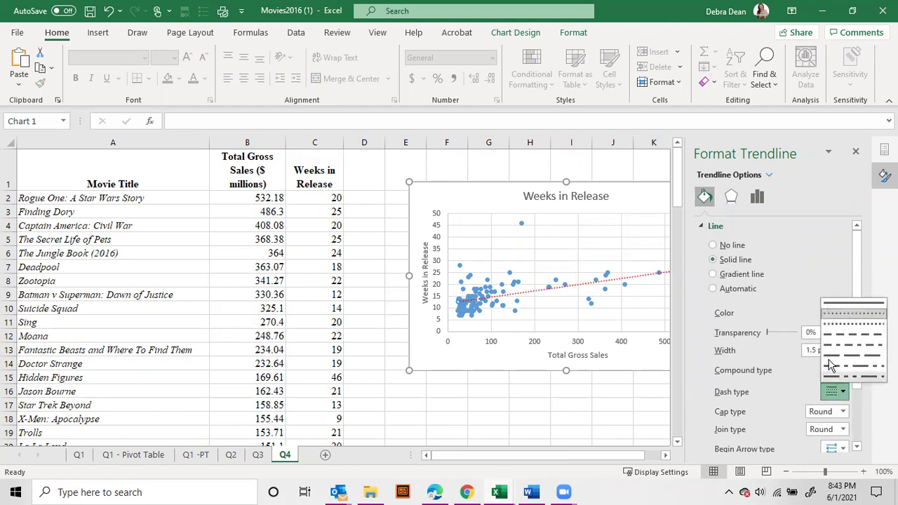
pyautogui.click(835, 303)
pyautogui.click(529, 405)
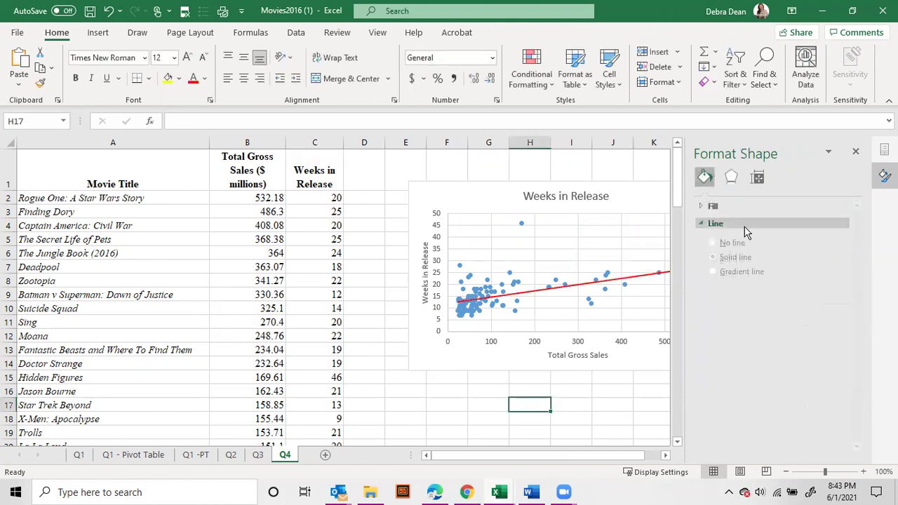
pyautogui.click(857, 154)
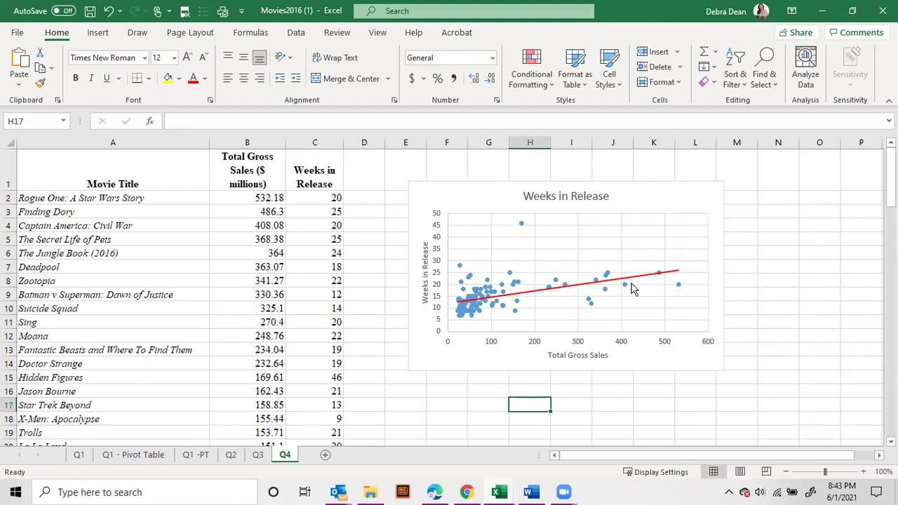
# Inspect the coordinates of the outlier point above the rest of the data in the Q4 scatter chart.
pyautogui.click(522, 227)
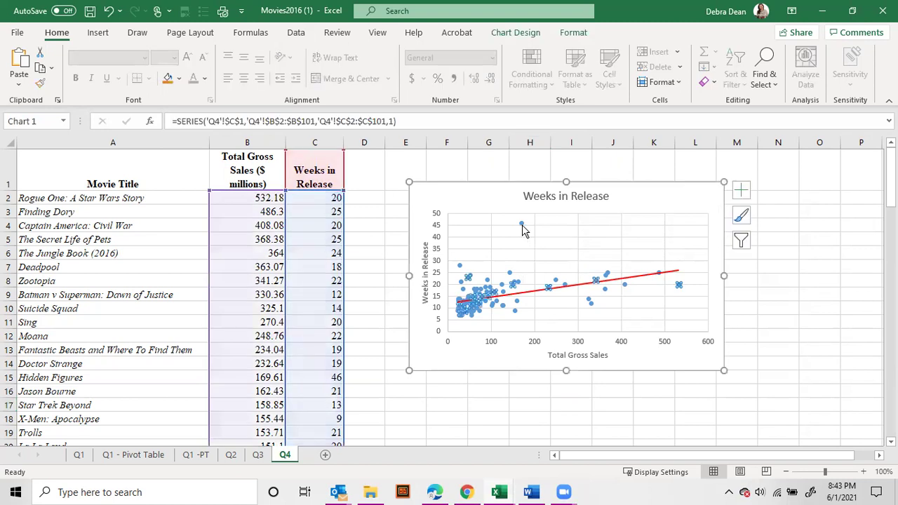
pyautogui.doubleClick(522, 224)
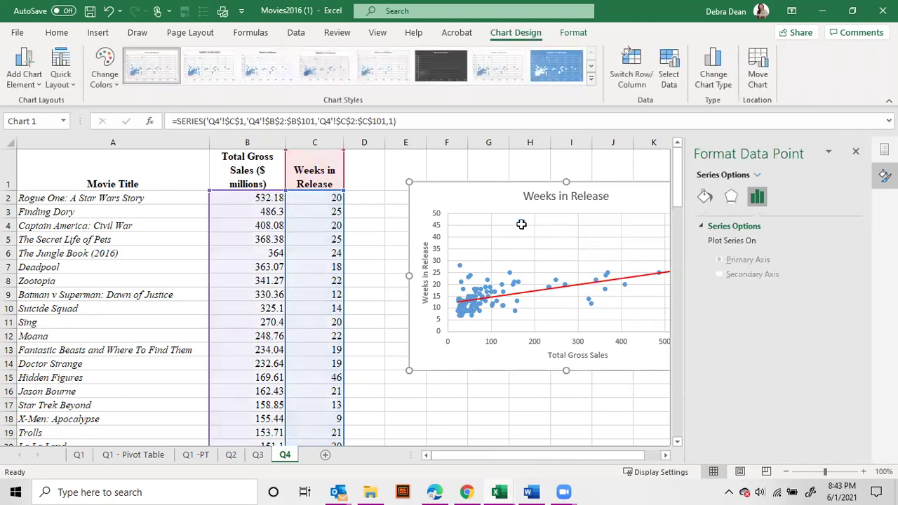
pyautogui.click(855, 151)
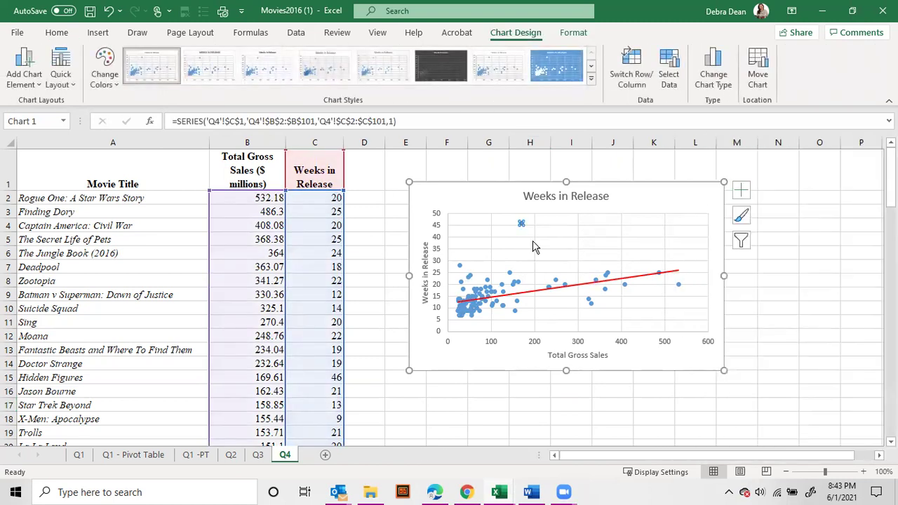
pyautogui.doubleClick(521, 224)
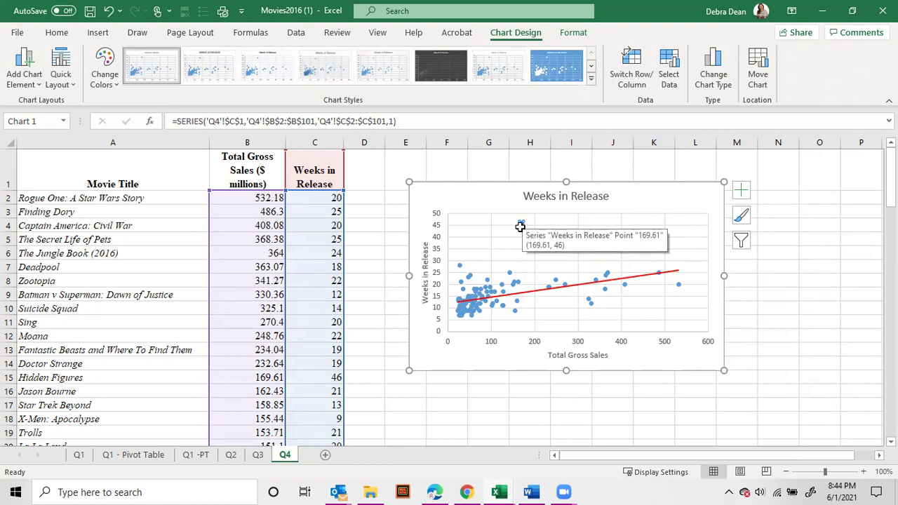
pyautogui.click(804, 260)
# Turn on column filtering for the Q4 data and look up the record with Total Gross Sales of 169.61, clearing the filter when done.
pyautogui.click(265, 178)
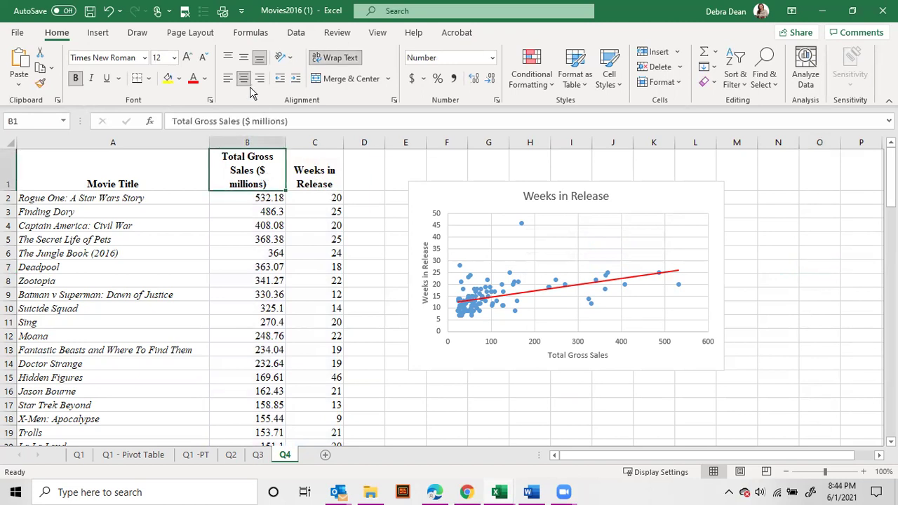
pyautogui.click(295, 36)
pyautogui.click(411, 67)
pyautogui.click(279, 185)
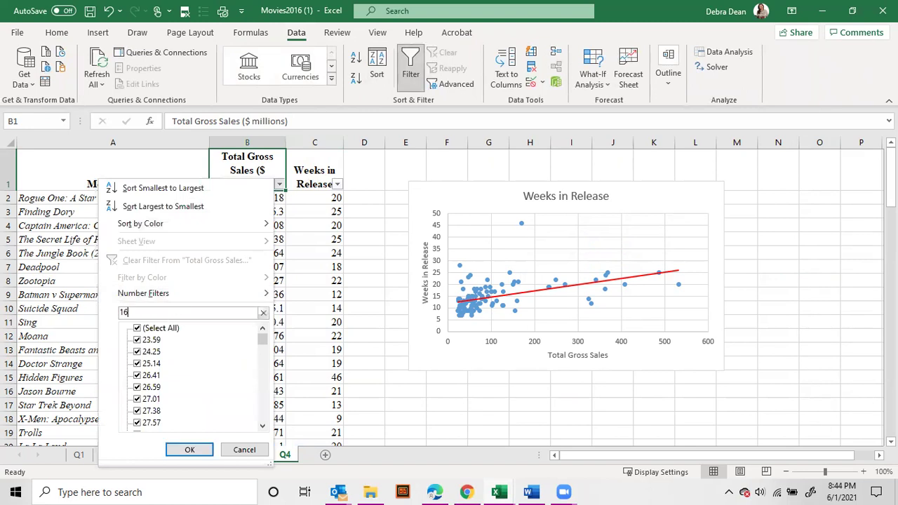
pyautogui.write('169.61')
pyautogui.press('Return')
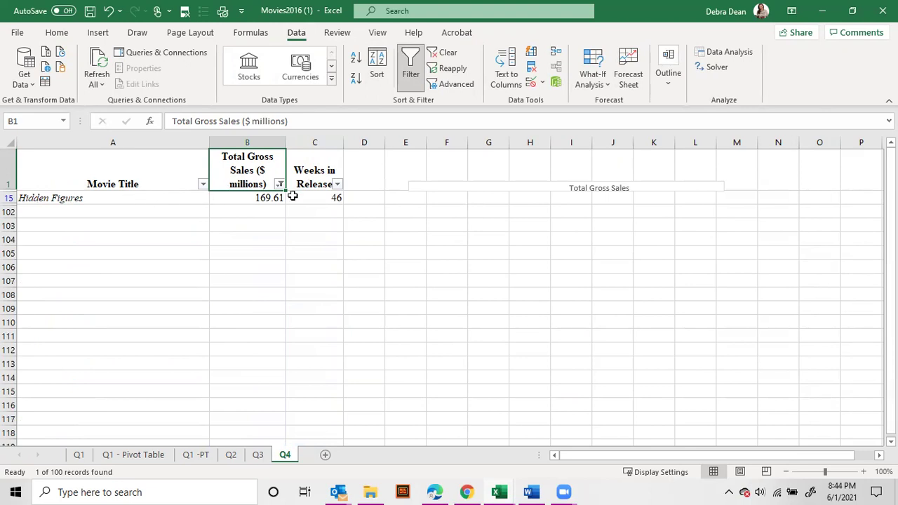
pyautogui.moveTo(325, 198); pyautogui.dragTo(194, 191)
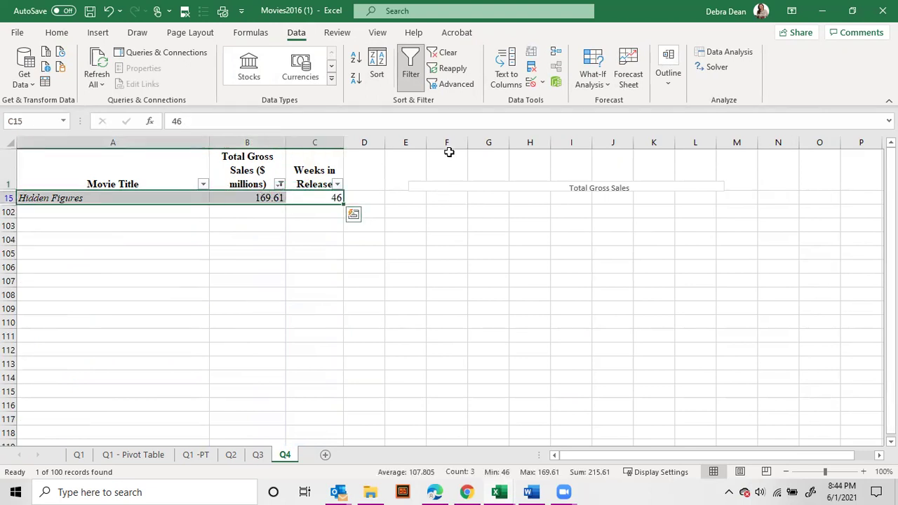
pyautogui.click(448, 55)
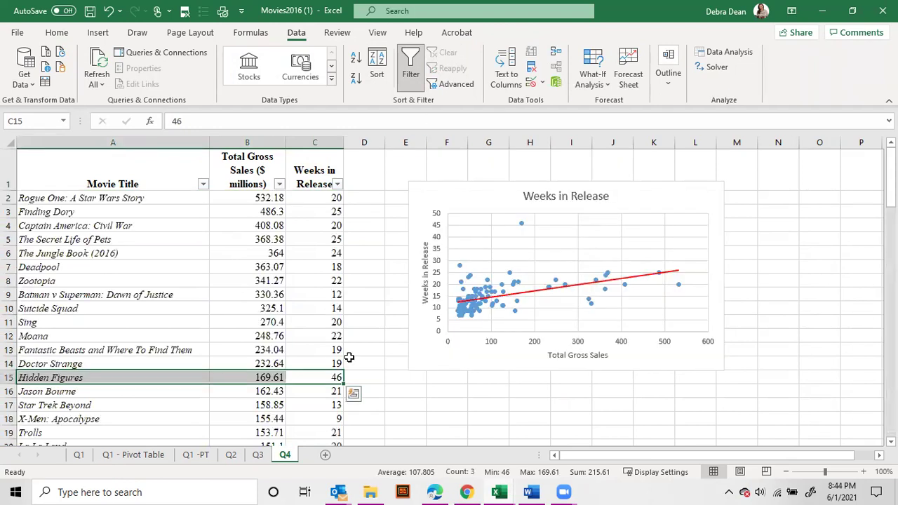
# Filter Weeks in Release to show only 46 to identify the outlier movie, and clear the filter.
pyautogui.moveTo(524, 227)
pyautogui.click(338, 184)
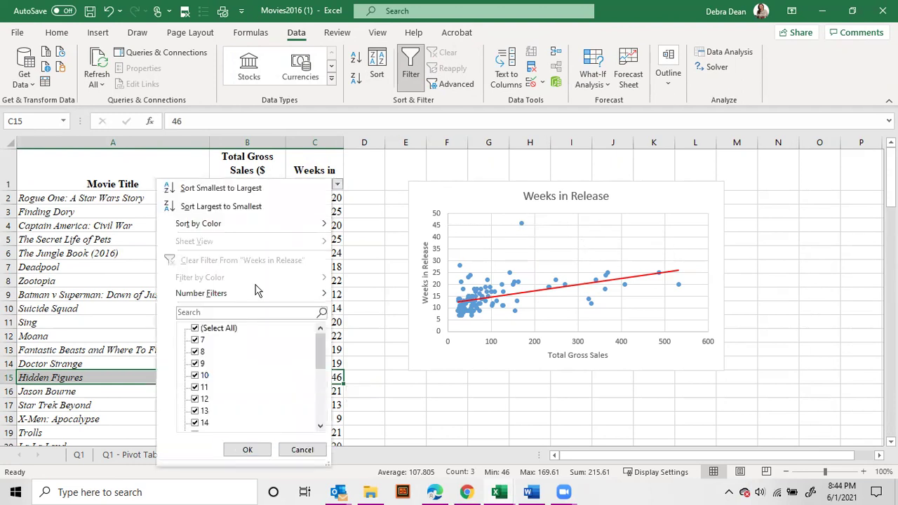
pyautogui.click(195, 329)
pyautogui.moveTo(322, 357); pyautogui.dragTo(322, 403)
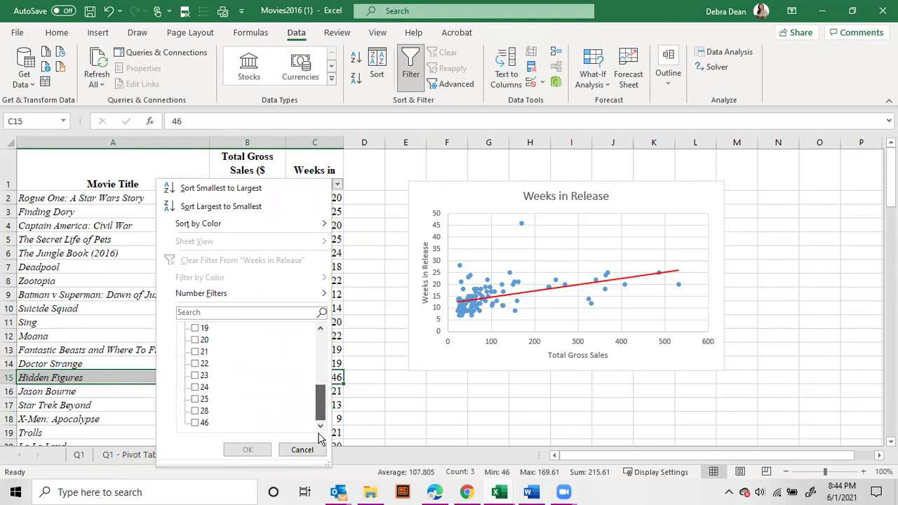
pyautogui.click(196, 423)
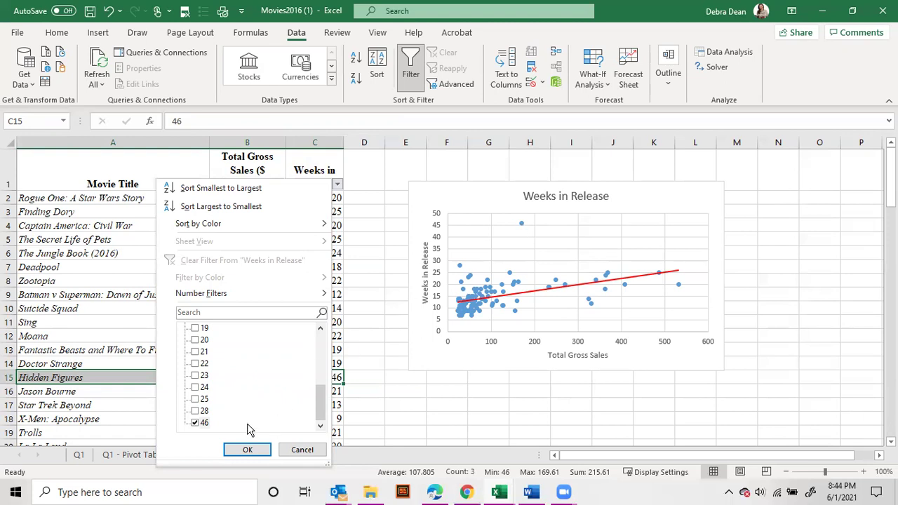
pyautogui.click(244, 449)
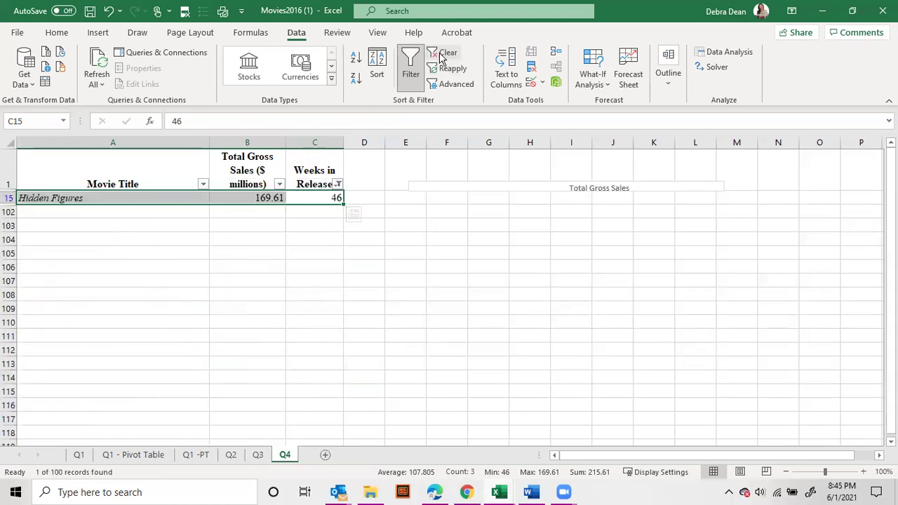
pyautogui.click(448, 56)
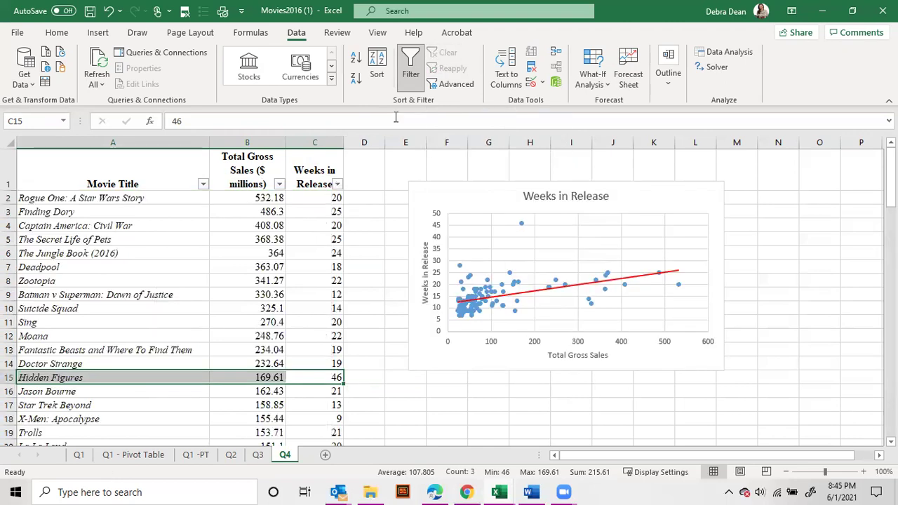
pyautogui.click(279, 183)
pyautogui.click(161, 313)
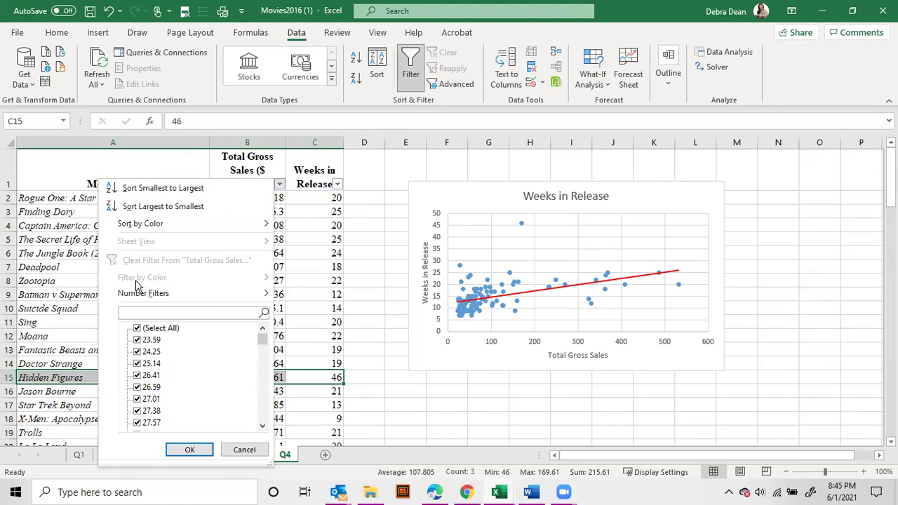
pyautogui.click(341, 213)
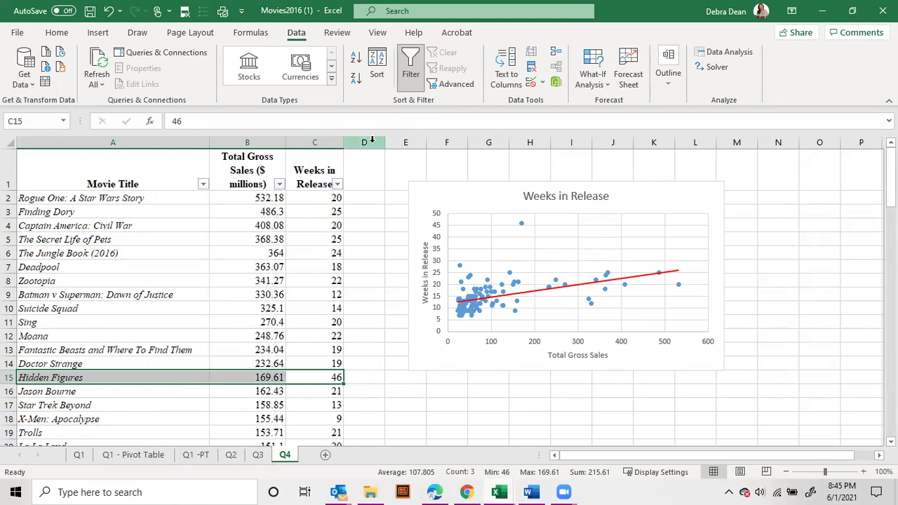
pyautogui.click(356, 197)
# Filter the Total Gross Sales column to show only movies with sales greater than 169.
pyautogui.click(279, 184)
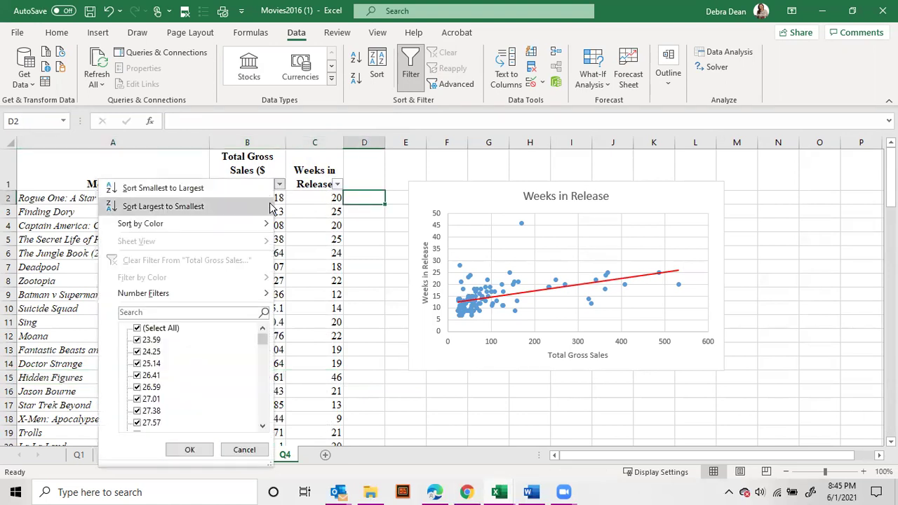
pyautogui.moveTo(179, 296)
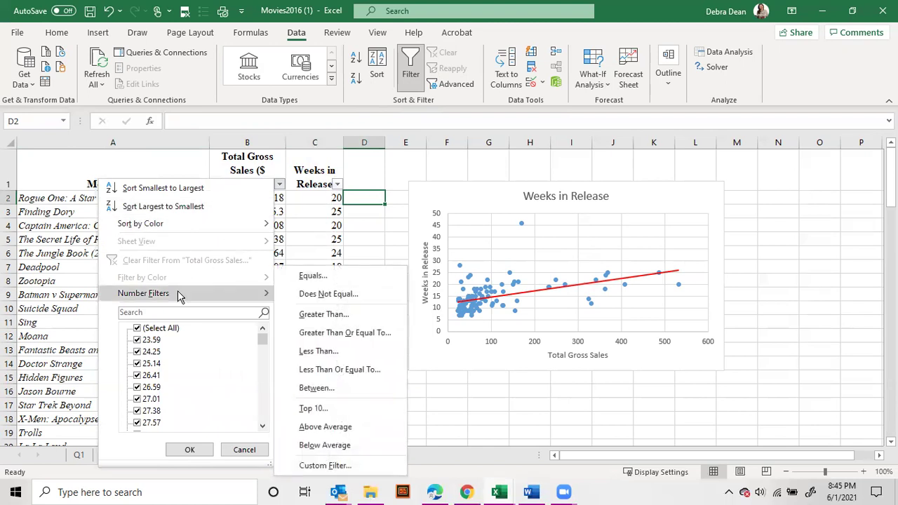
pyautogui.click(313, 316)
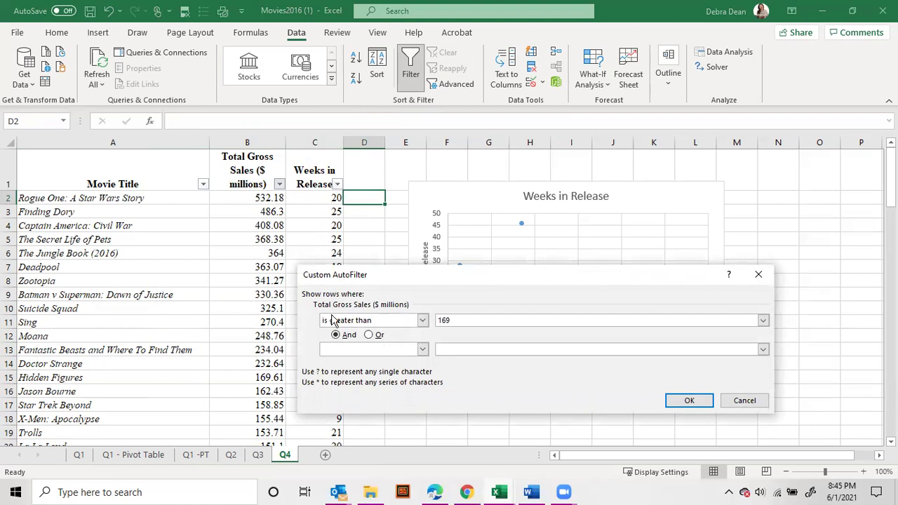
pyautogui.click(673, 401)
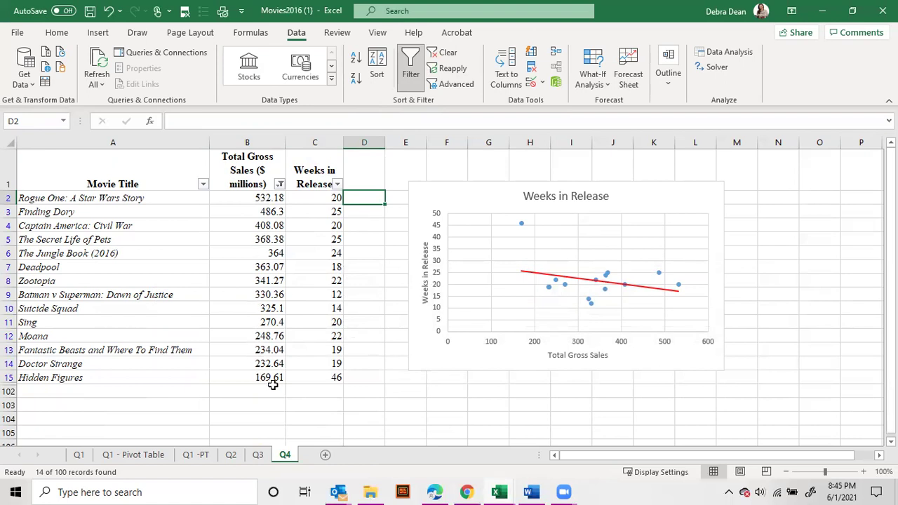
# Examine the filtered Total Gross Sales values in B2:B15 and the Weeks in Release value for Hidden Figures.
pyautogui.click(328, 380)
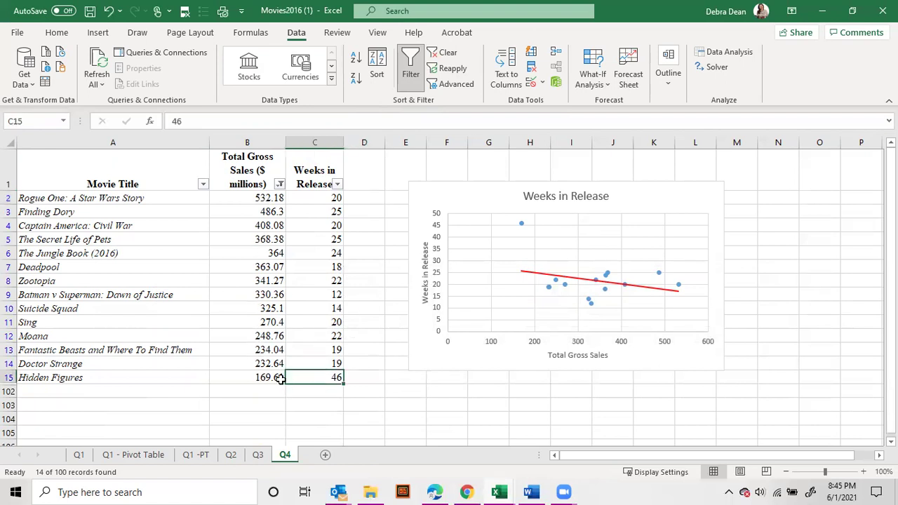
pyautogui.click(280, 184)
pyautogui.moveTo(264, 344); pyautogui.dragTo(349, 421)
pyautogui.click(349, 421)
pyautogui.moveTo(257, 199); pyautogui.dragTo(253, 371)
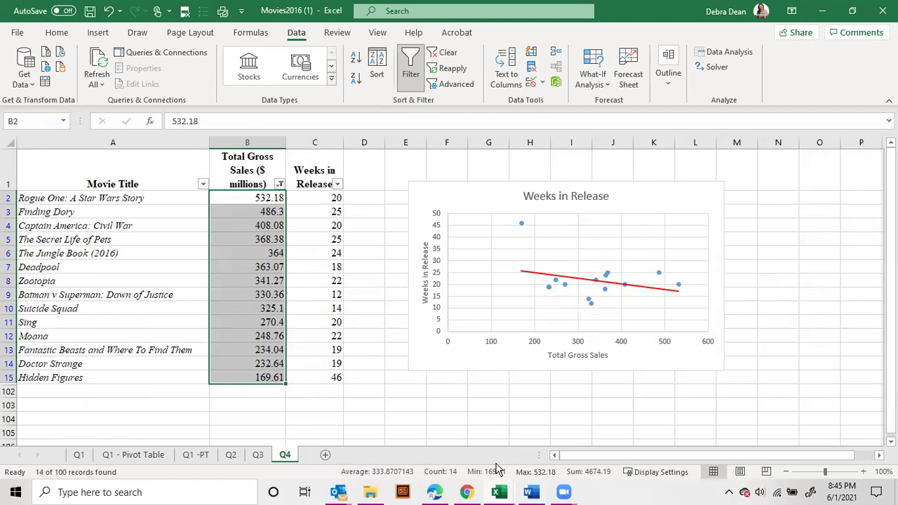
pyautogui.click(336, 378)
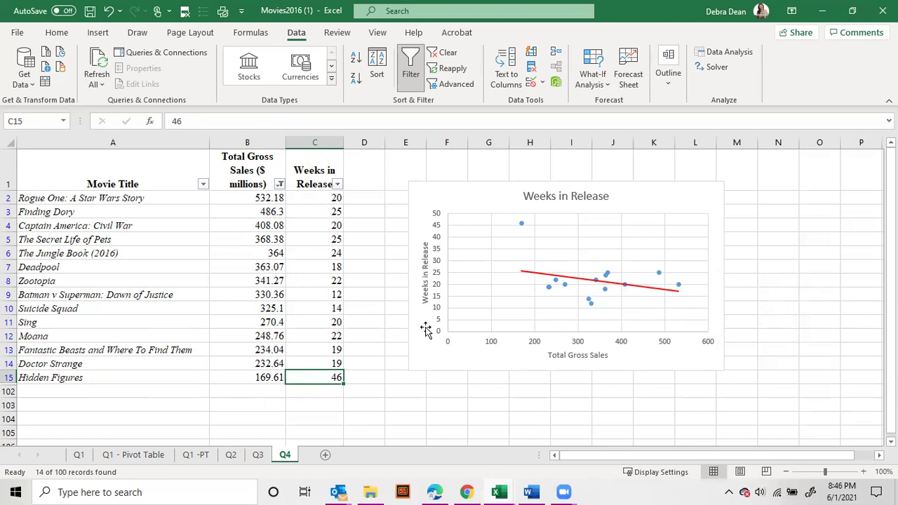
# Delete the Total Gross Sales and Weeks in Release values of the Hidden Figures outlier, and clear the sales filter.
pyautogui.moveTo(261, 377); pyautogui.dragTo(327, 380)
pyautogui.press('Delete')
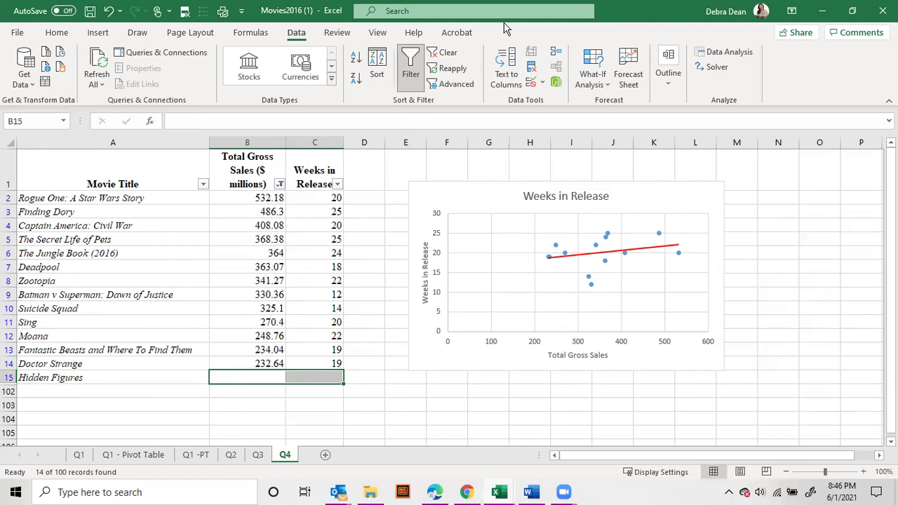
pyautogui.click(448, 54)
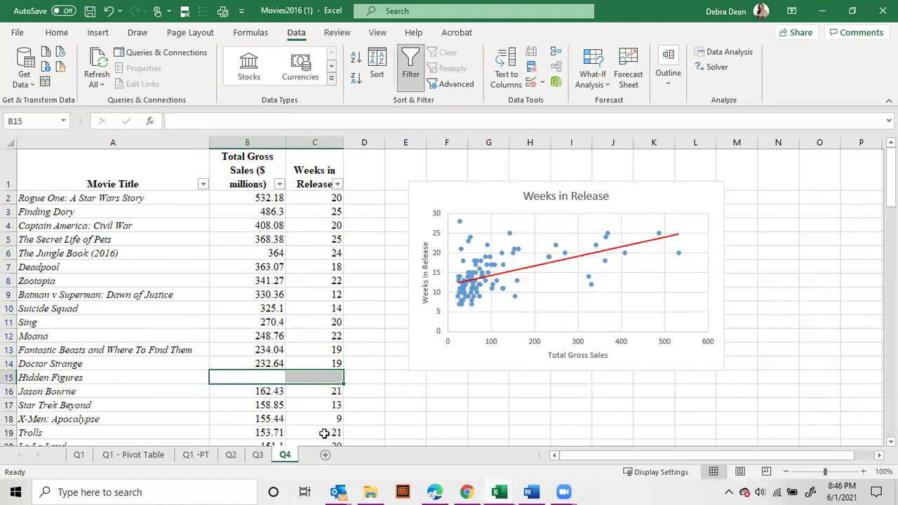